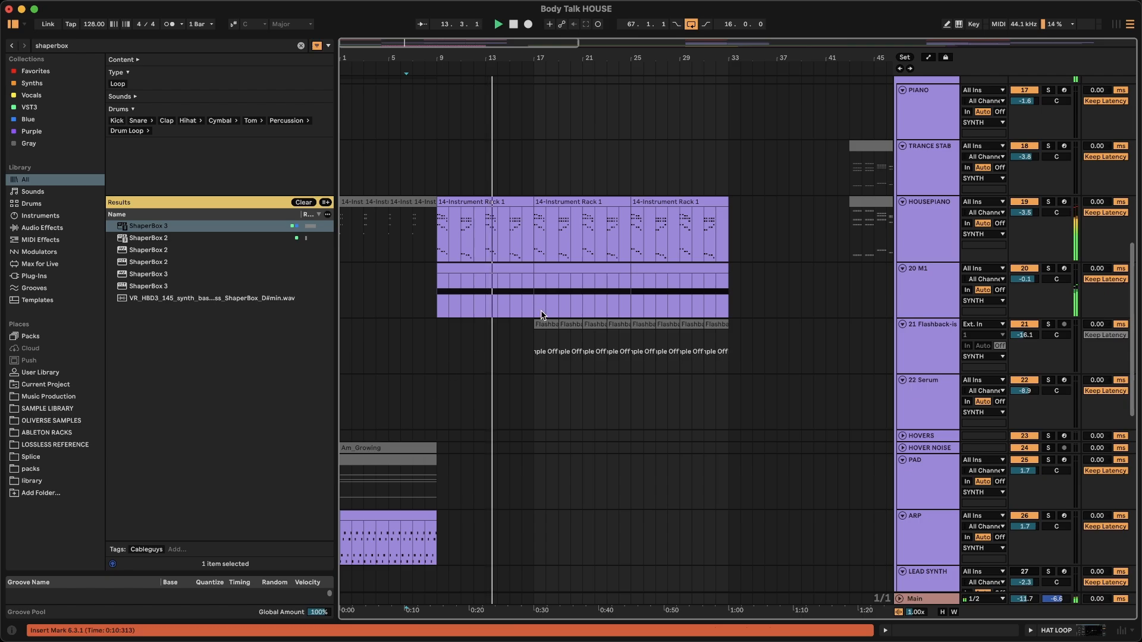
Examine the drum, bass and synth tracks across the whole Body Talk HOUSE arrangement.
scroll(542, 315, up, 5)
scroll(542, 315, down, 5)
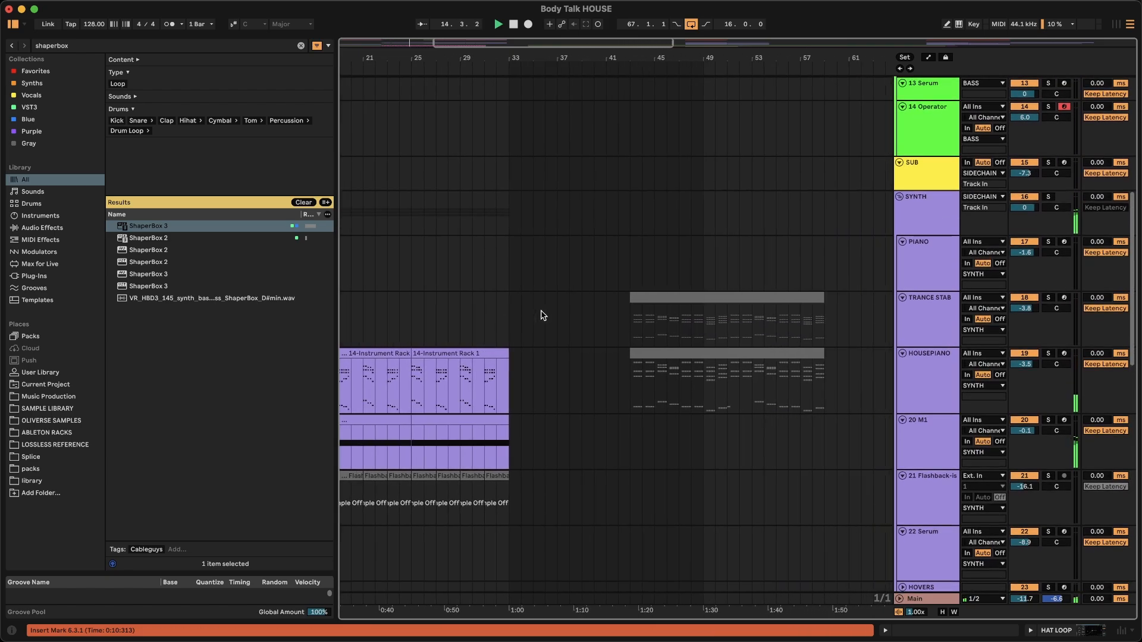
scroll(542, 315, up, 10)
scroll(542, 315, down, 15)
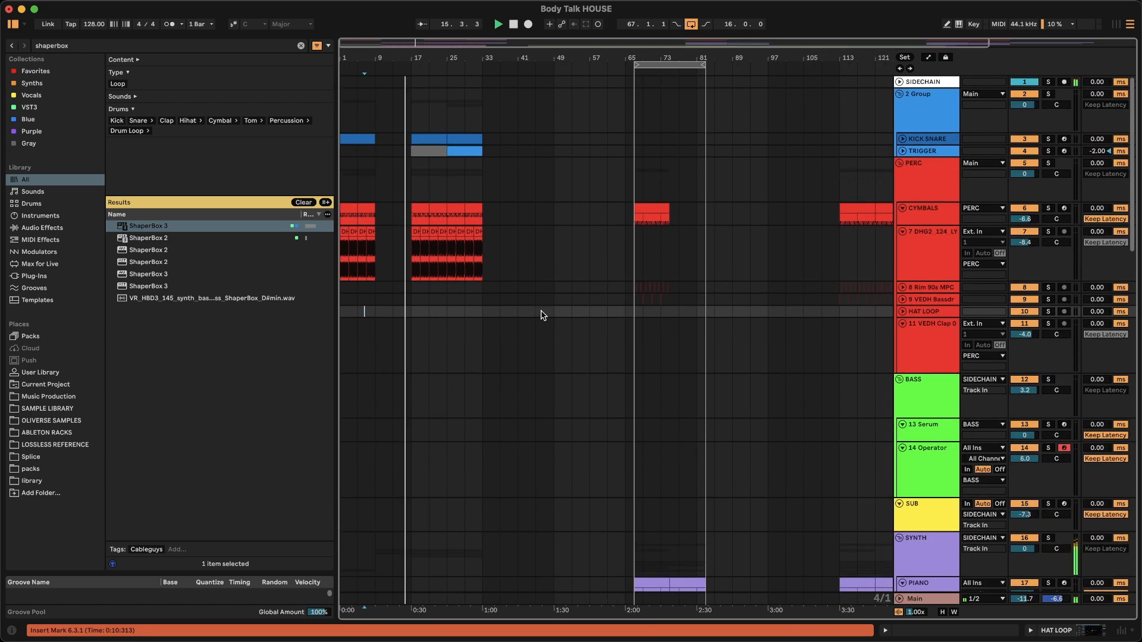
scroll(588, 255, up, 3)
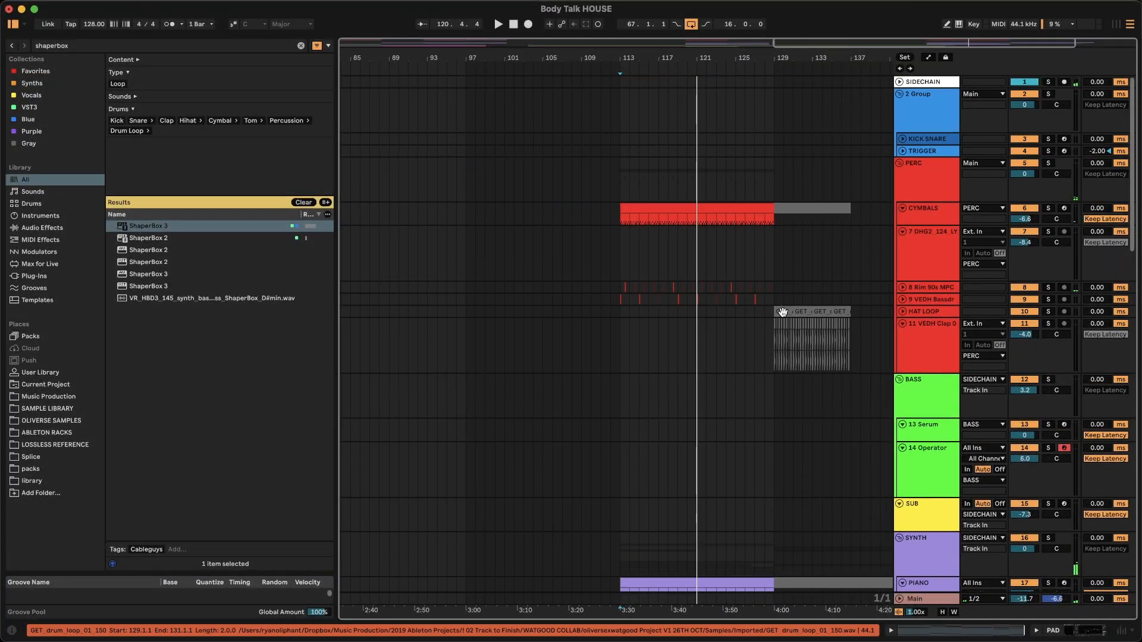
scroll(782, 311, down, 5)
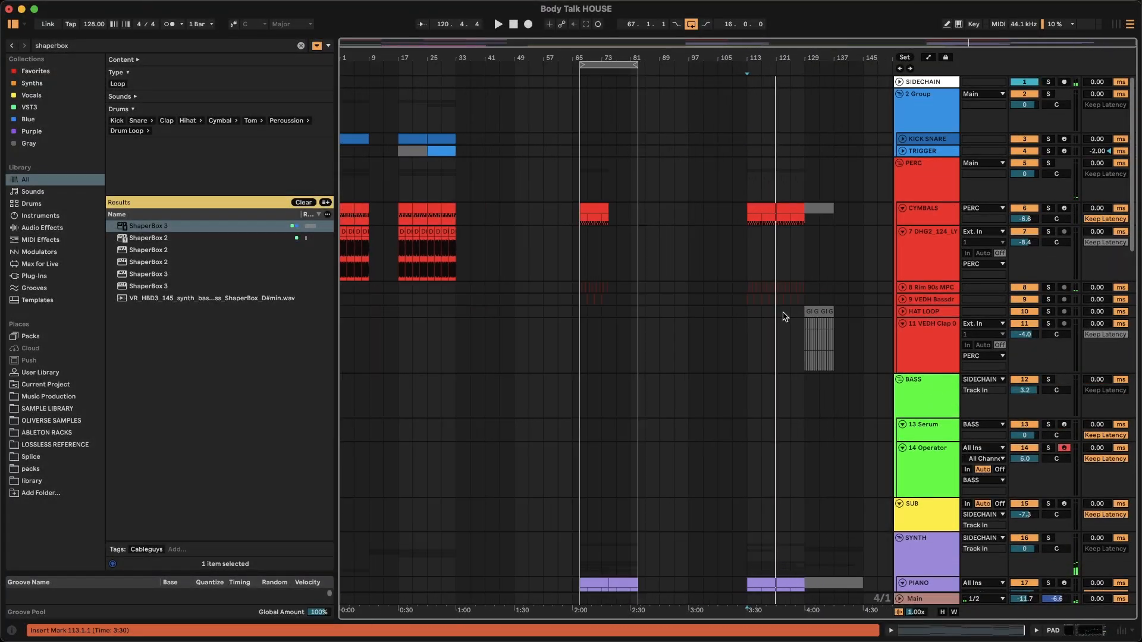
scroll(776, 402, down, 10)
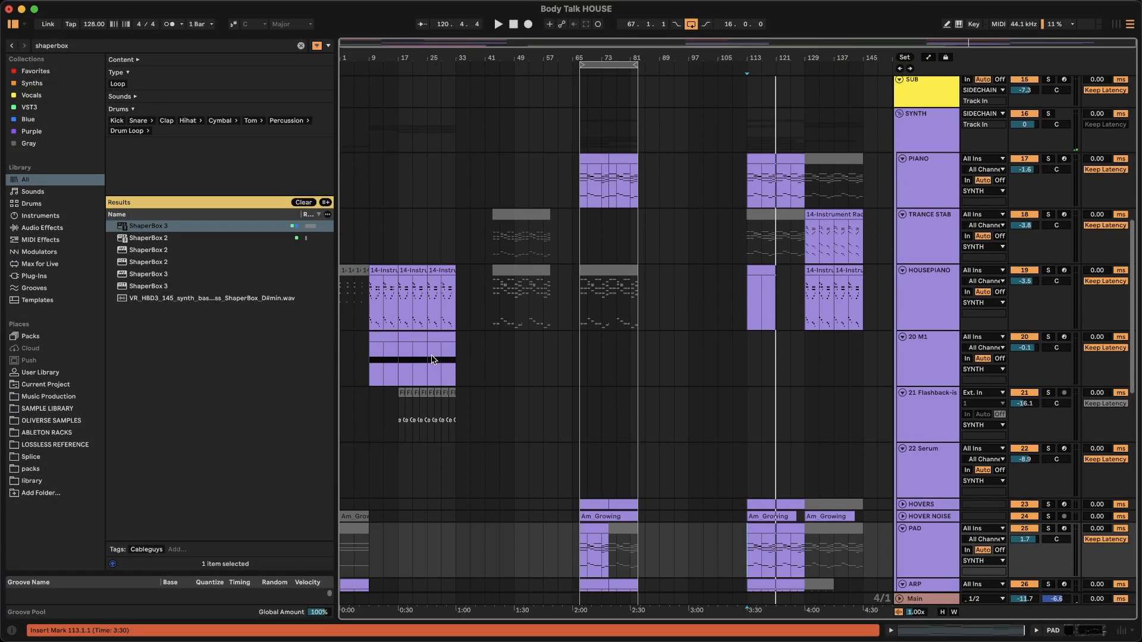
scroll(681, 271, up, 8)
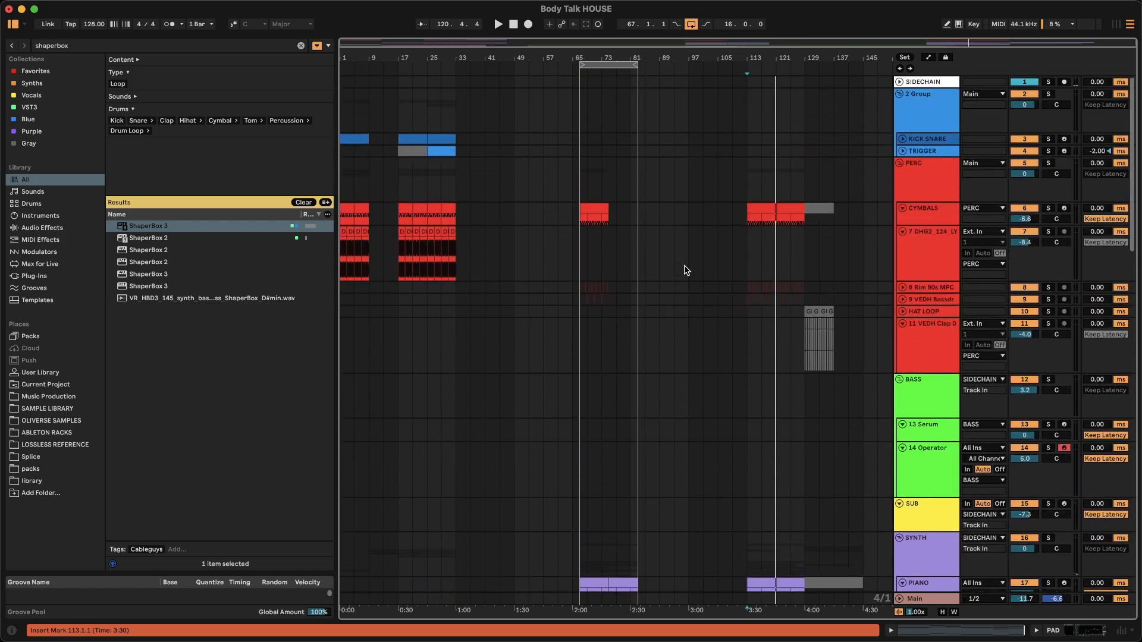
scroll(598, 209, down, 8)
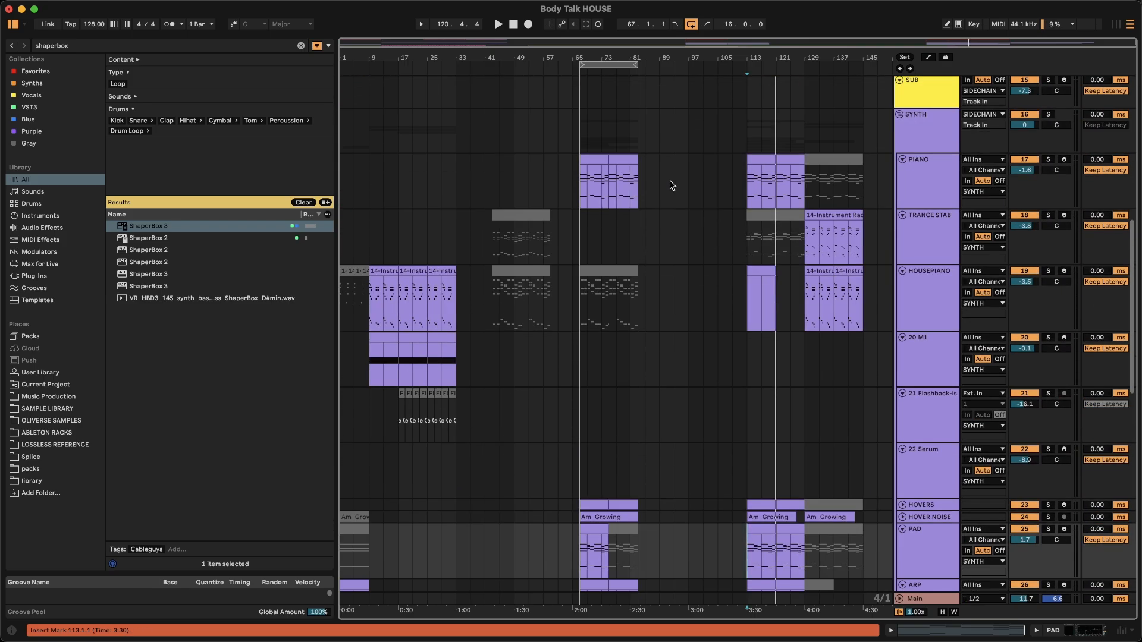
Select bars 113 to 129 across the PAD, ARP and LEAD SYNTH tracks and play the section from bar 113.
scroll(671, 185, down, 7)
drag(747, 322, 809, 455)
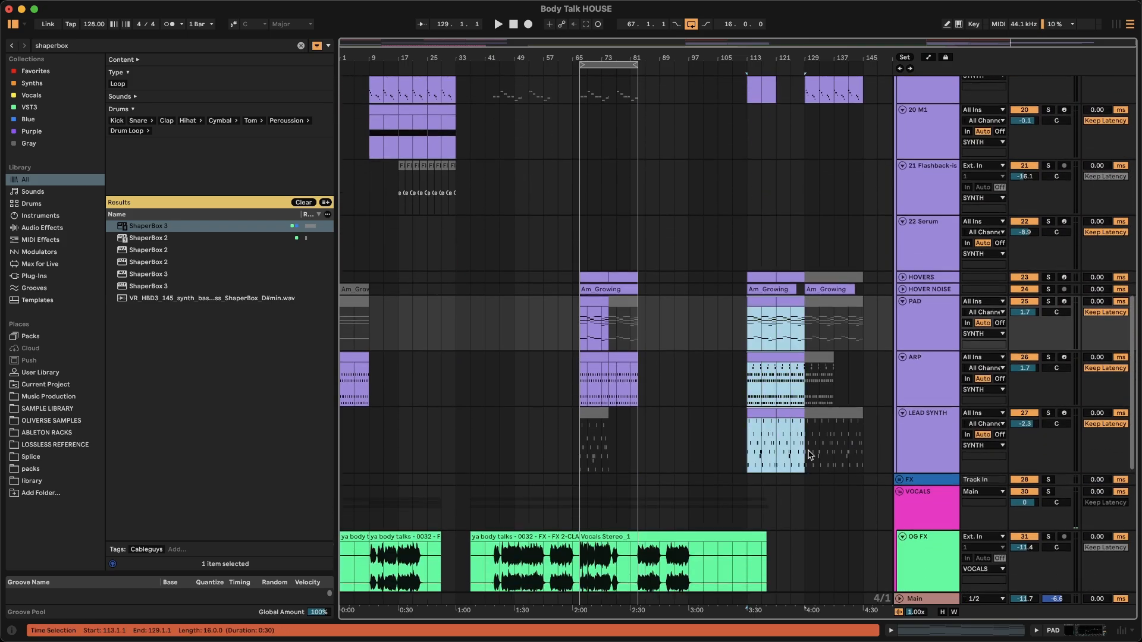
click(747, 435)
scroll(747, 434, down, 1)
key(space)
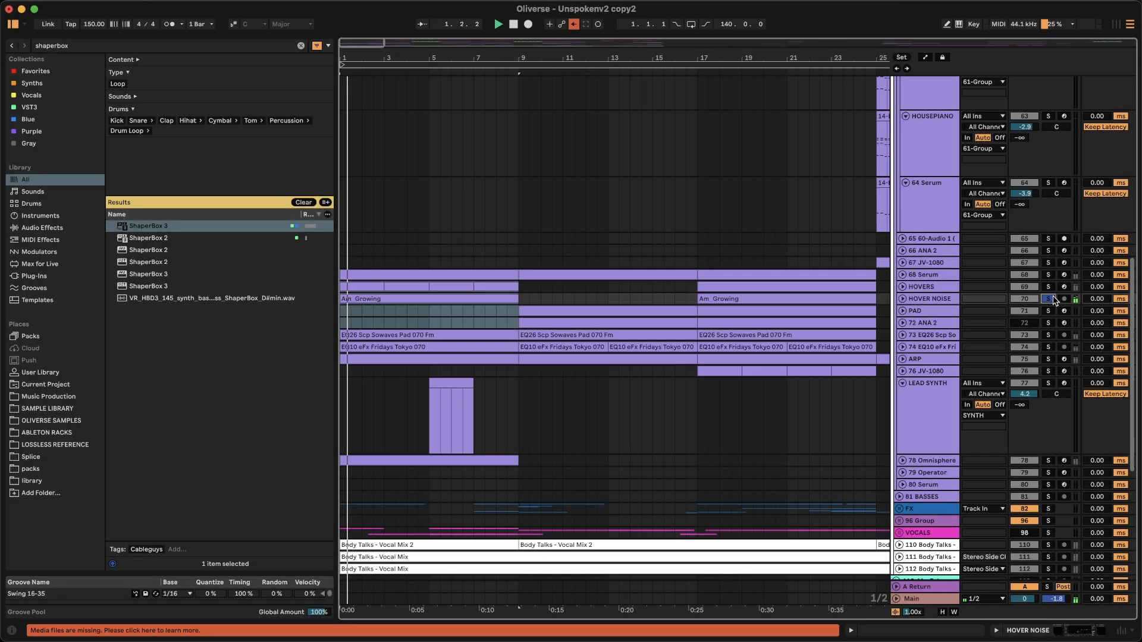
Show the HOVER NOISE track's device chain in the Unspokenv2 project and stop playback.
click(931, 299)
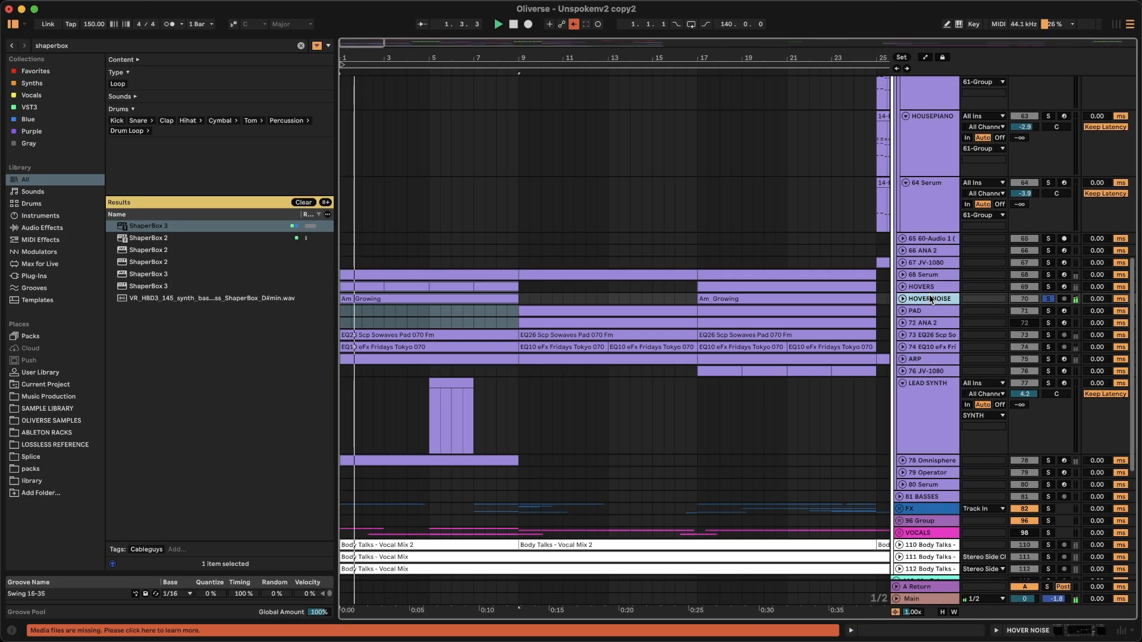
click(1052, 630)
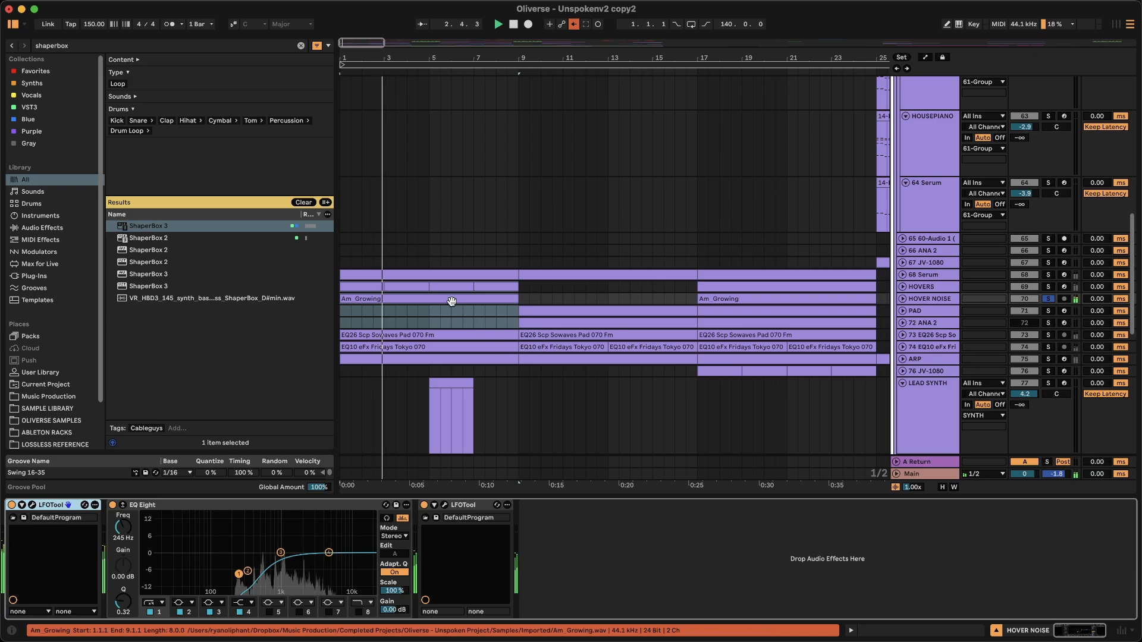
key(plus)
key(plus)
key(space)
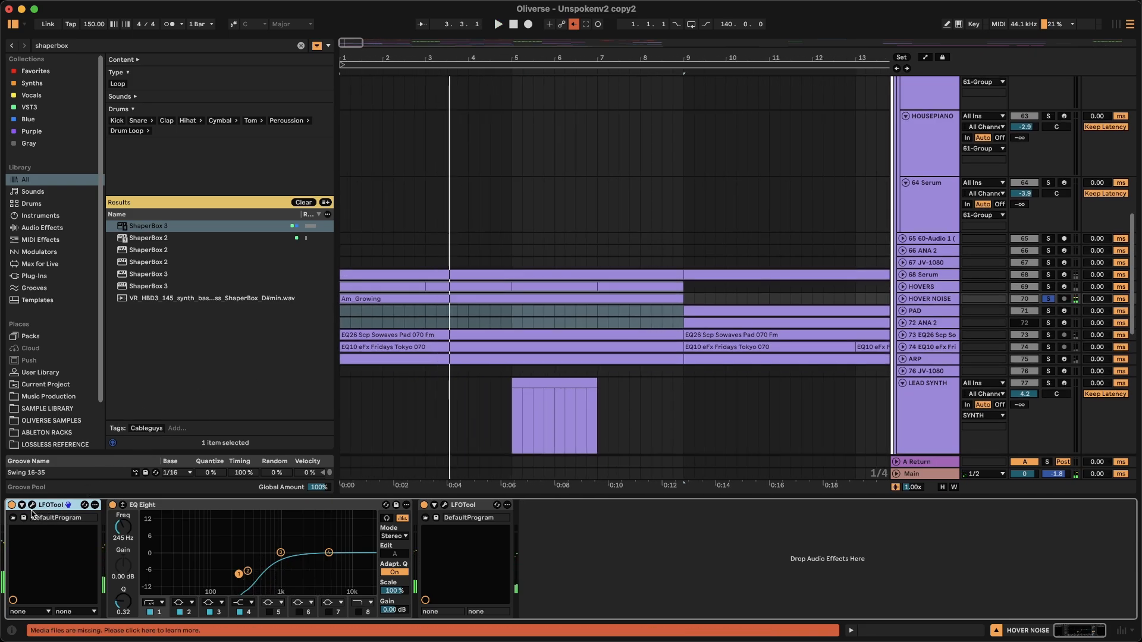
Inspect both LFOTool instances on HOVER NOISE, audition the second one during playback, and close their windows.
click(32, 506)
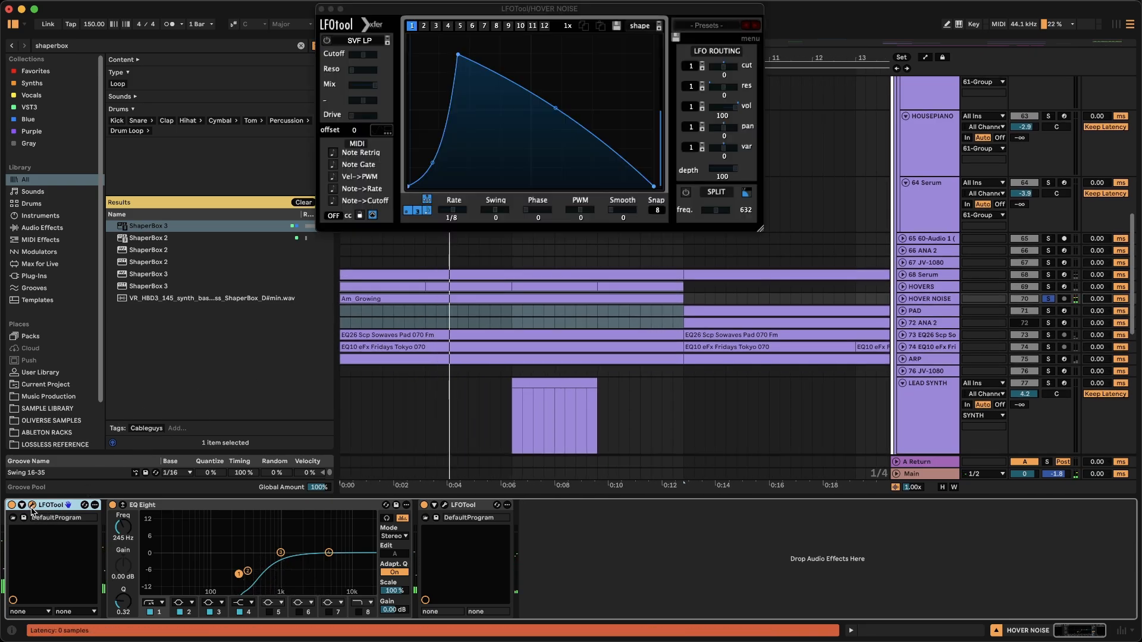
click(446, 507)
key(space)
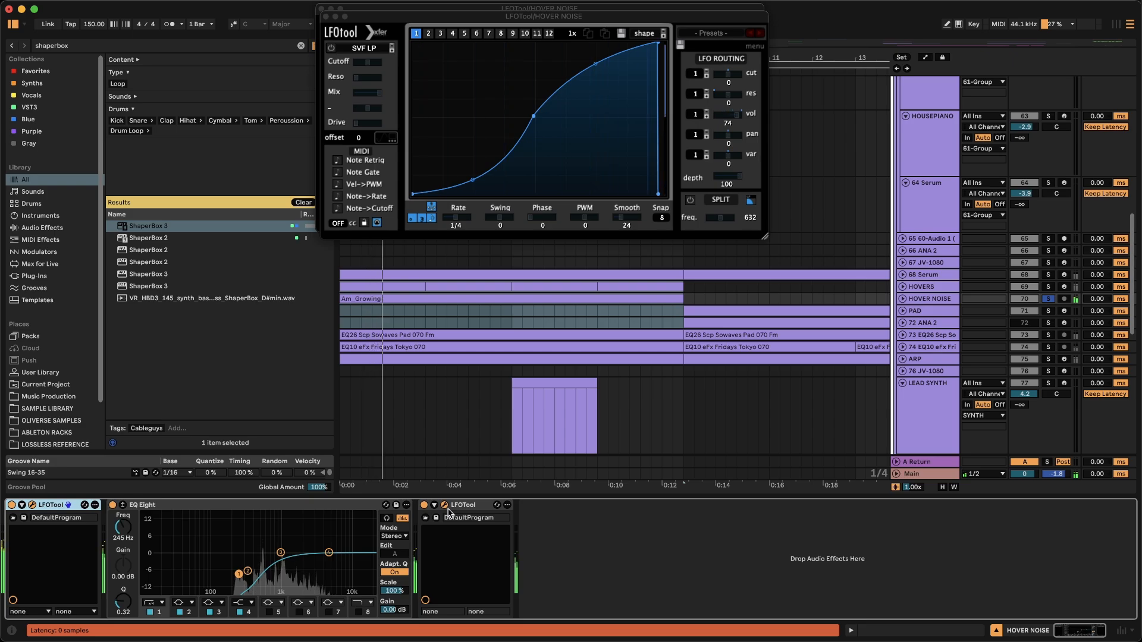
click(424, 505)
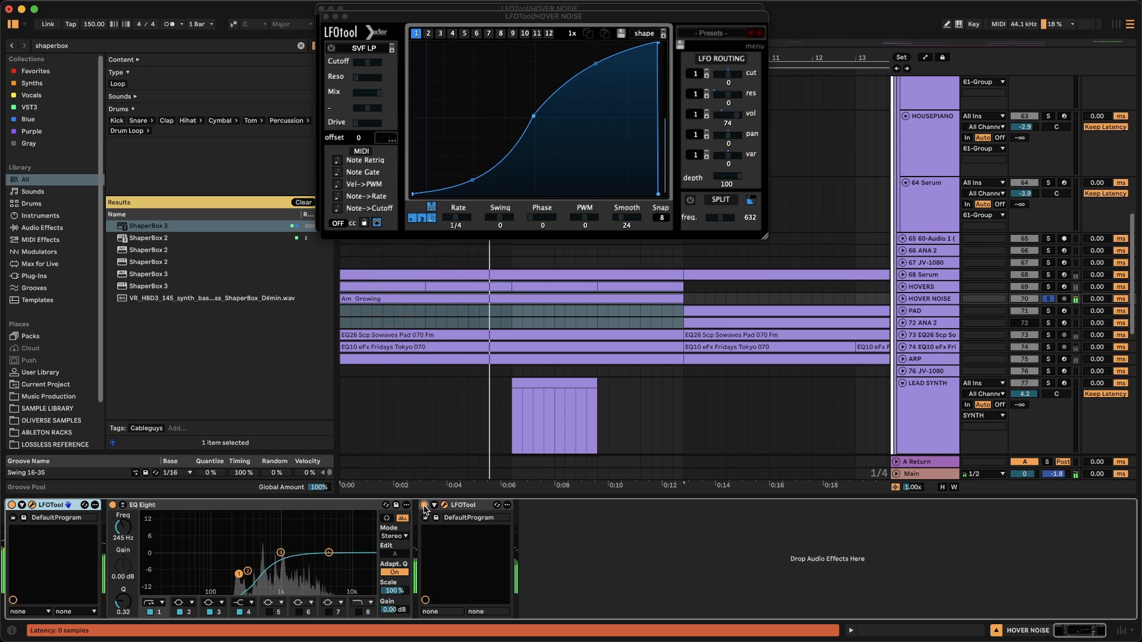
click(326, 16)
click(322, 10)
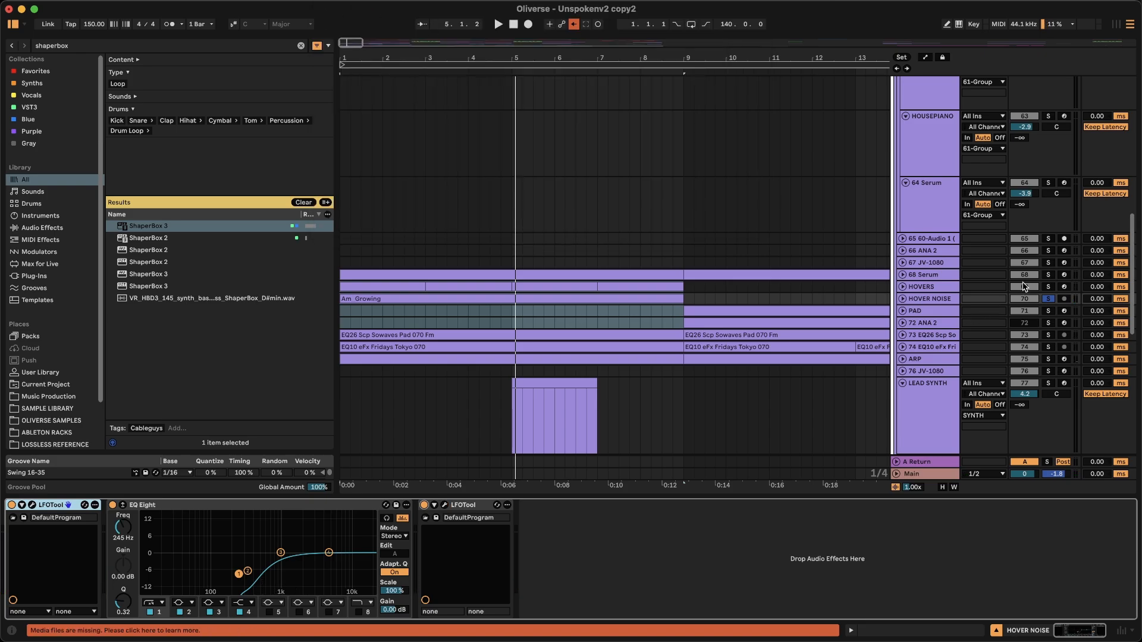
Solo and expand the HOVERS track and inspect its ANA 2 synth while playing bars 5 to 7.
click(1048, 287)
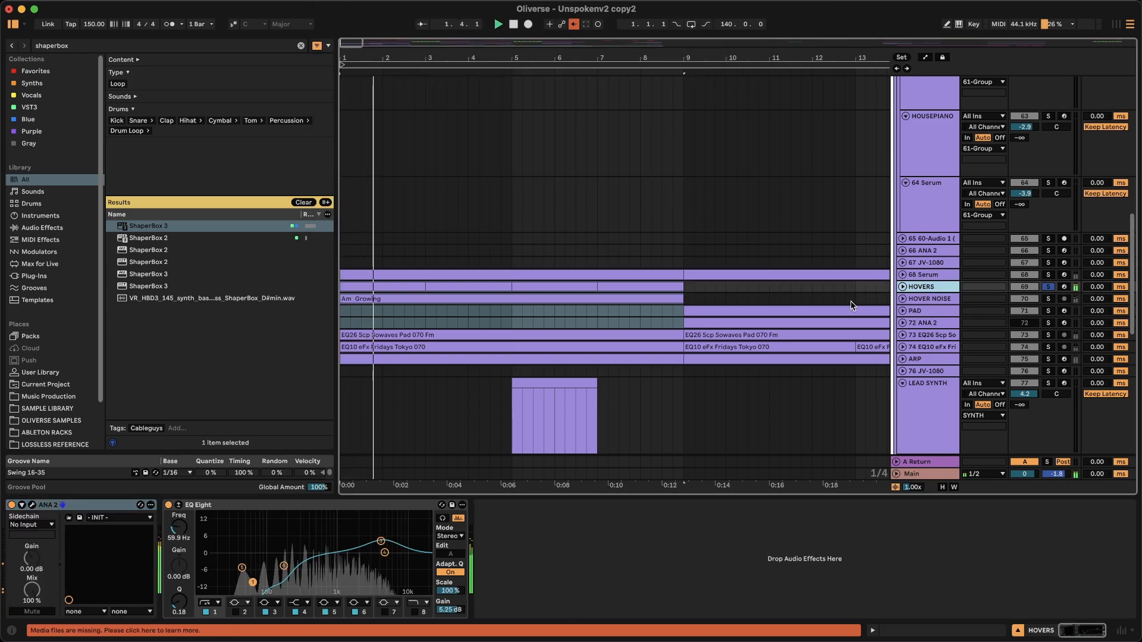
click(902, 286)
scroll(622, 316, down, 1)
click(621, 265)
click(560, 266)
click(32, 505)
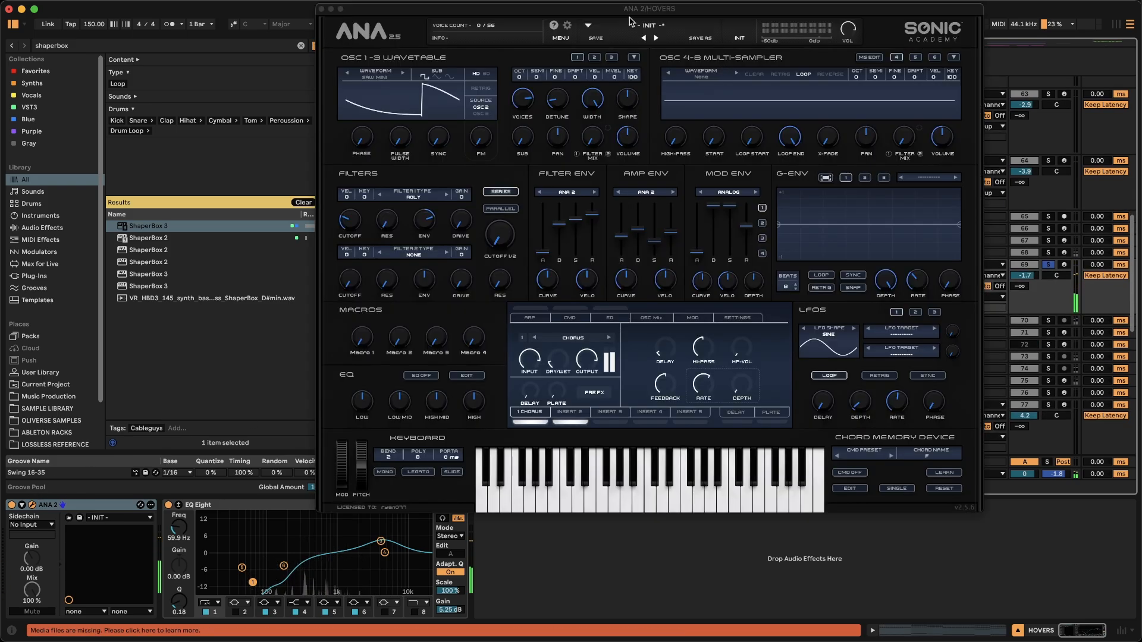
click(320, 10)
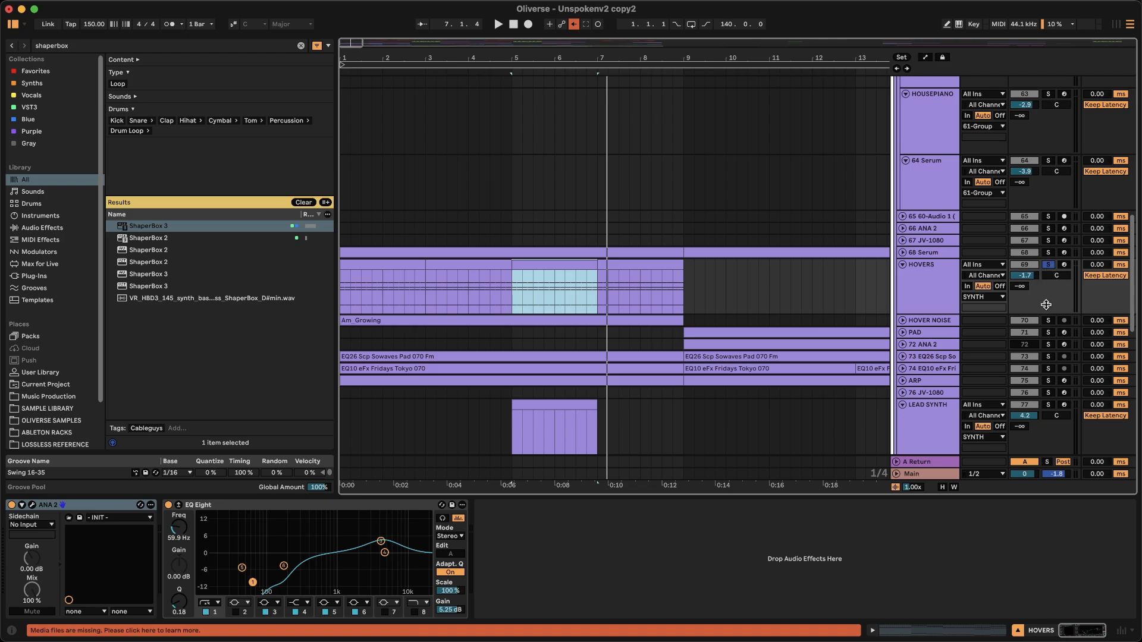
Audition HOVERS and HOVER NOISE soloed together from bar 5, and expand the 68 Serum track to check it.
click(1049, 321)
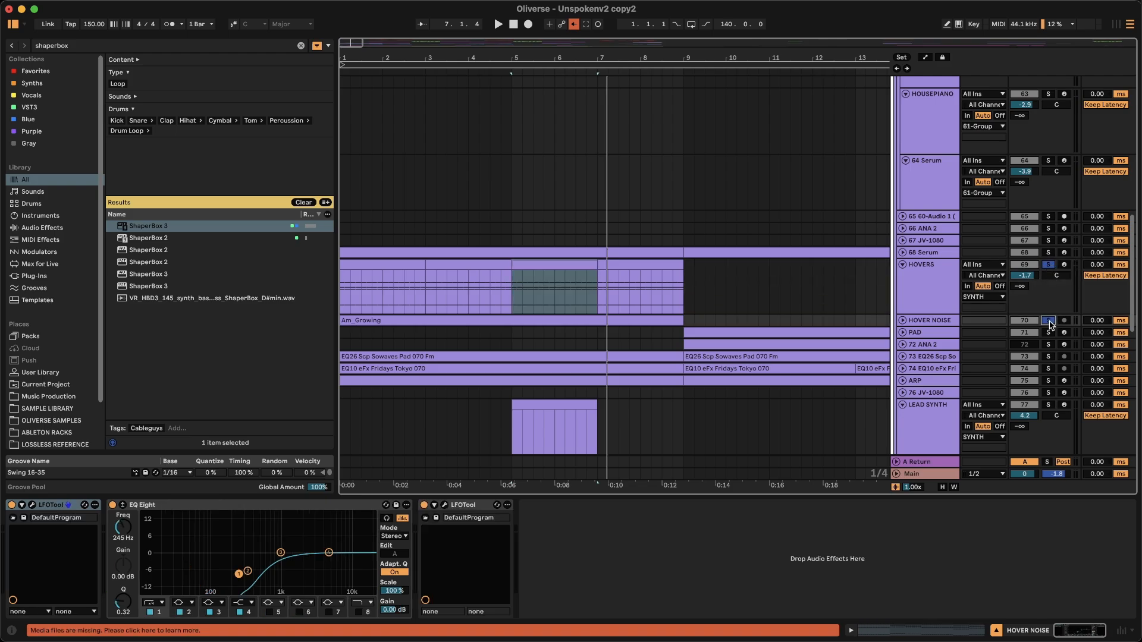
key(space)
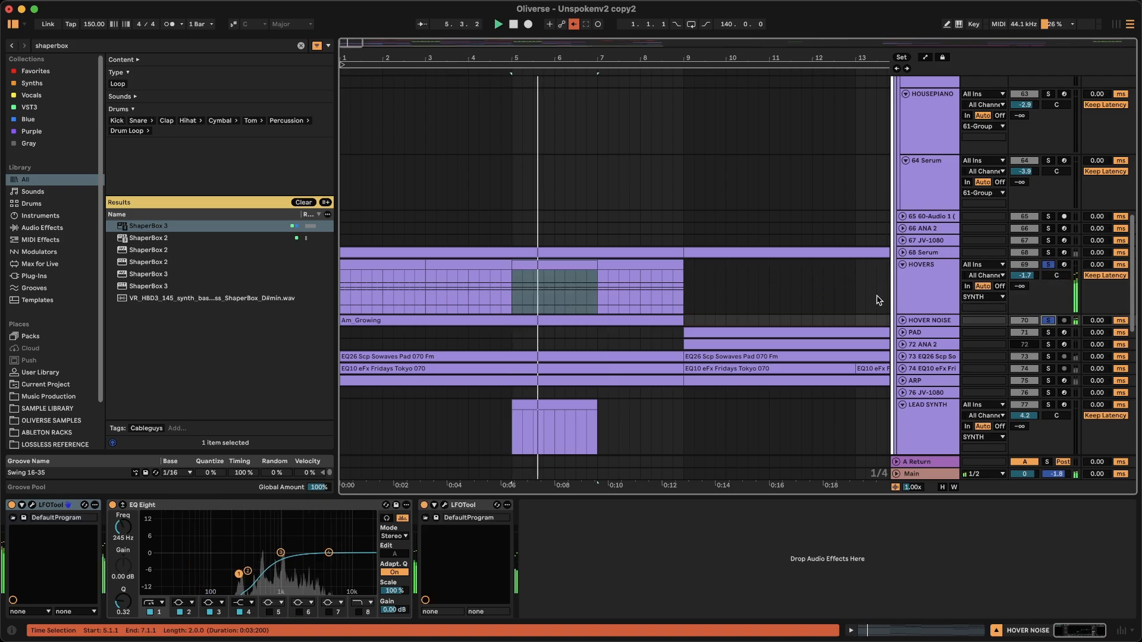
click(902, 254)
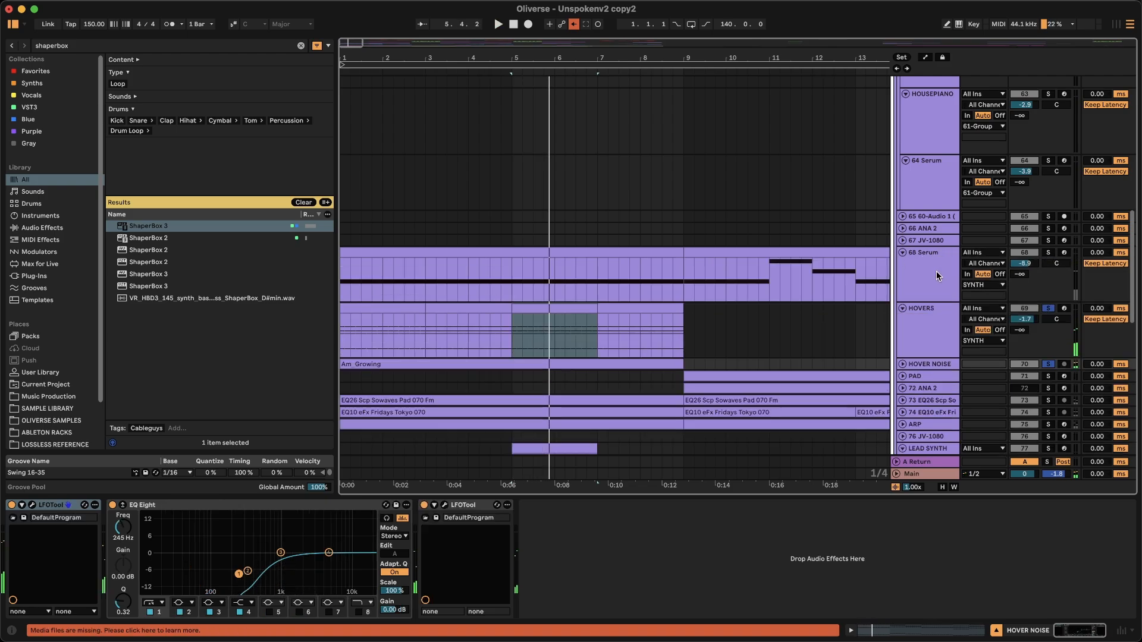
click(1049, 253)
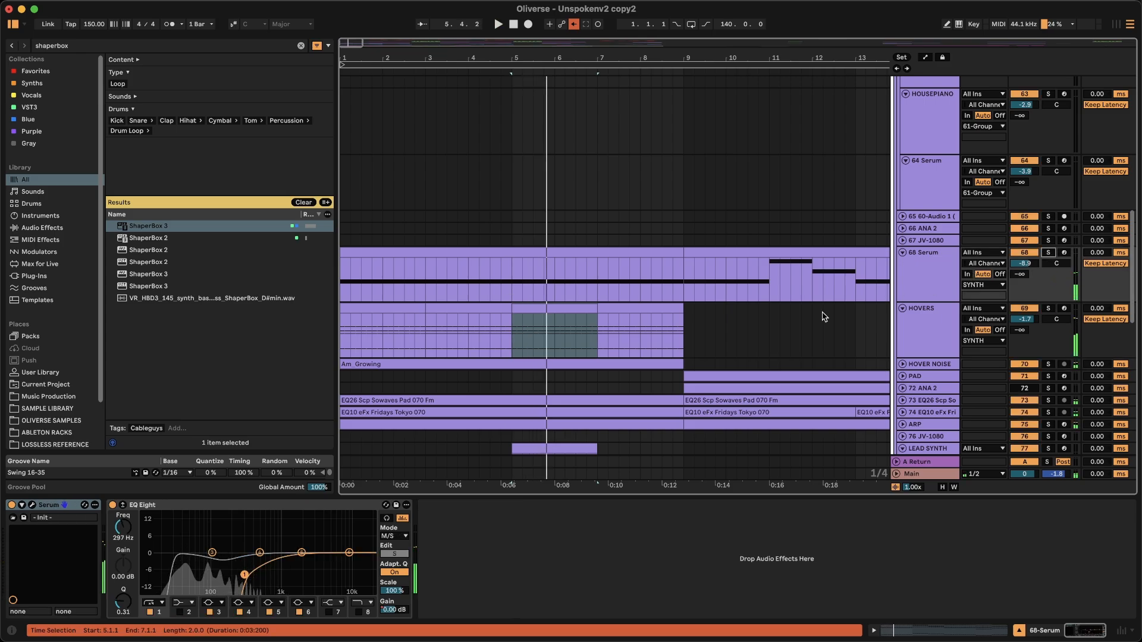
Solo the EQ26 Scp Sowaves Pad and EQ10 eFx Fridays Tokyo tracks together from bar 5, and each one alone.
scroll(823, 316, down, 3)
key(minus)
scroll(586, 344, down, 1)
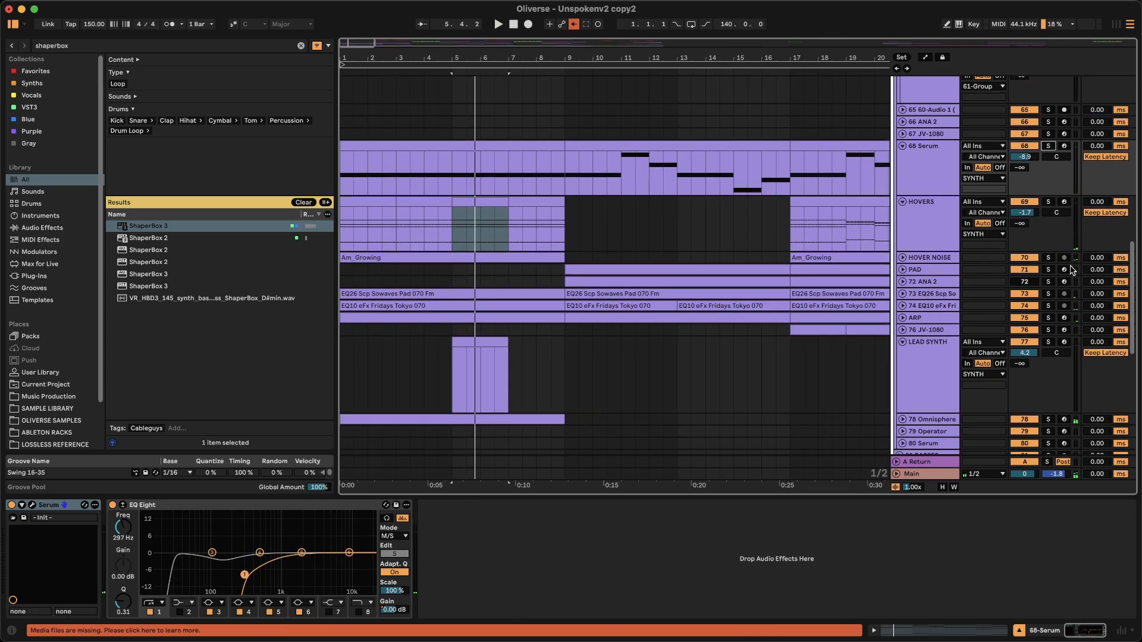
click(921, 294)
shift+click(925, 303)
key(s)
key(space)
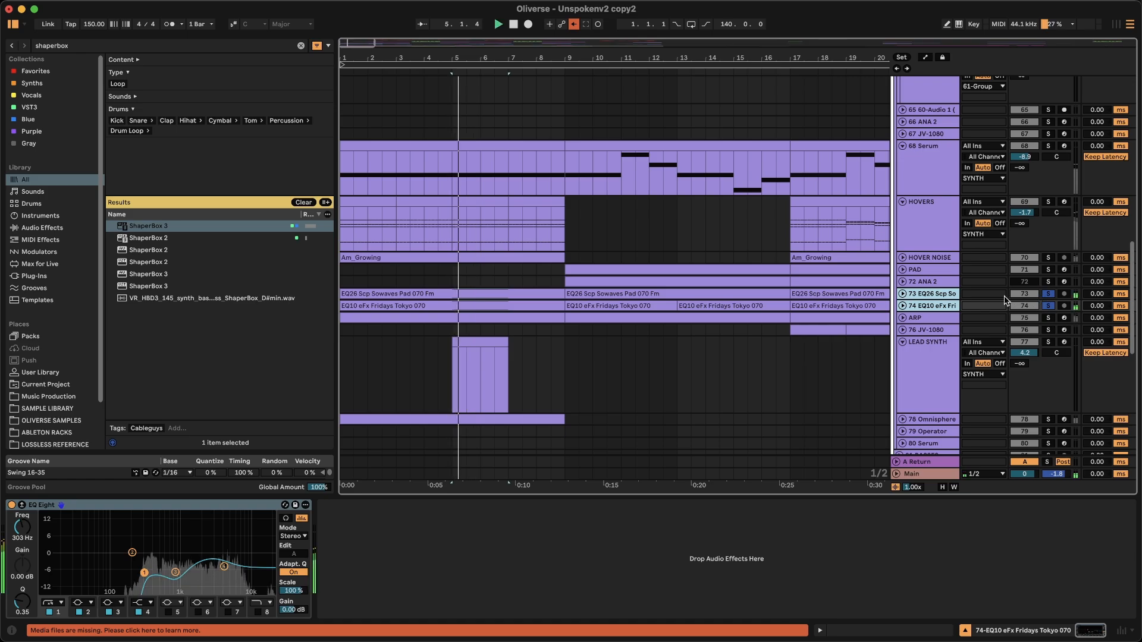
click(1049, 306)
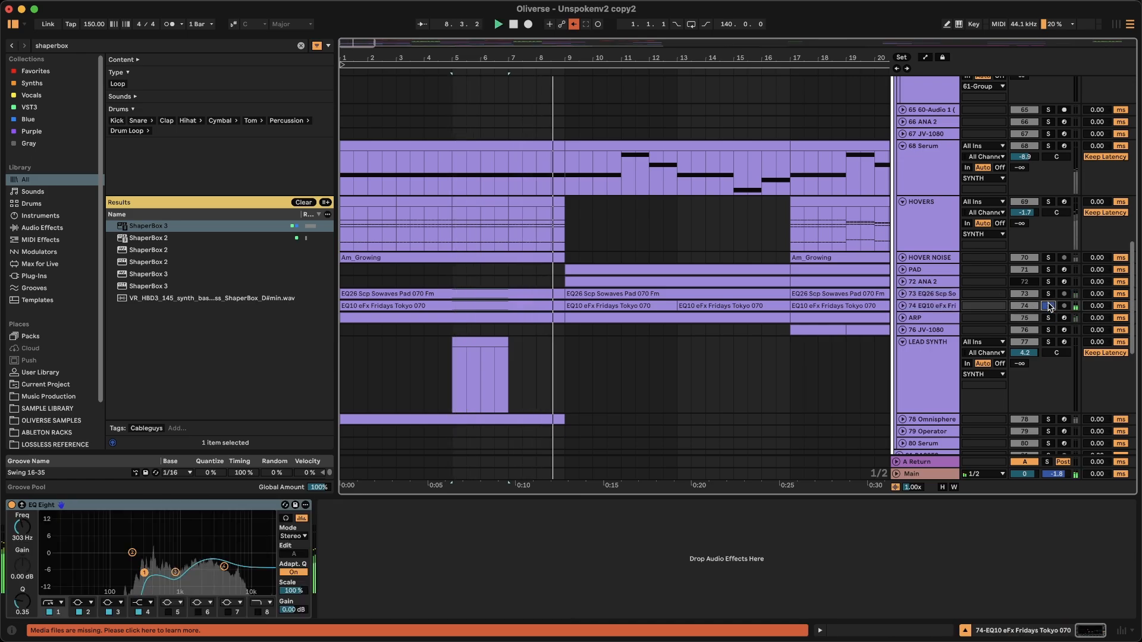
click(1049, 294)
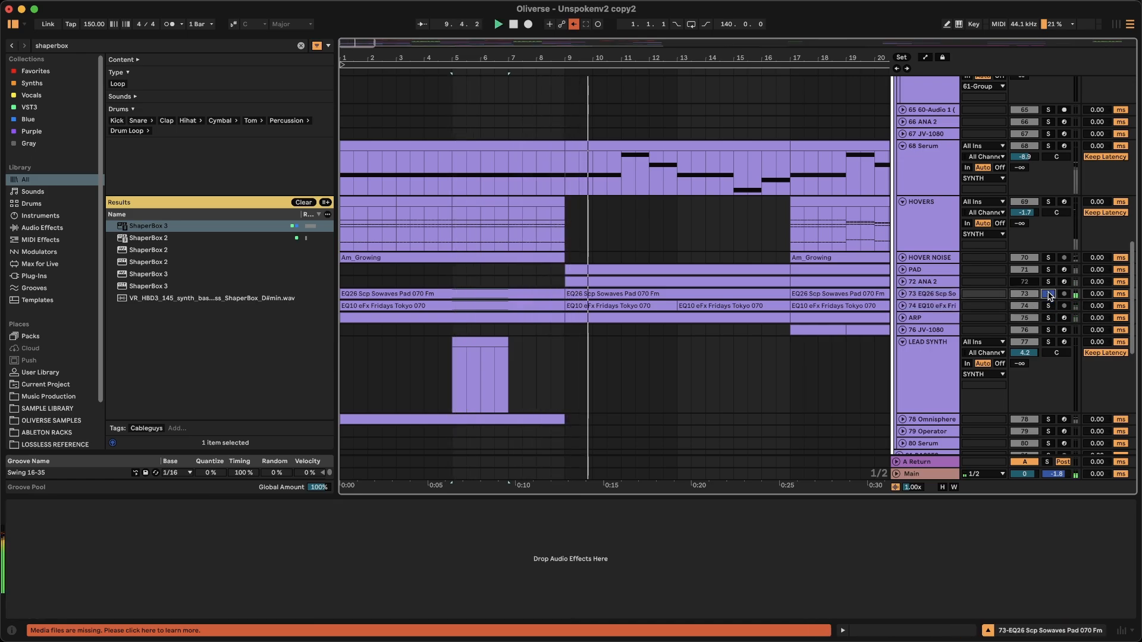
Expand and solo the ARP track and play its first eight bars.
click(903, 318)
click(519, 323)
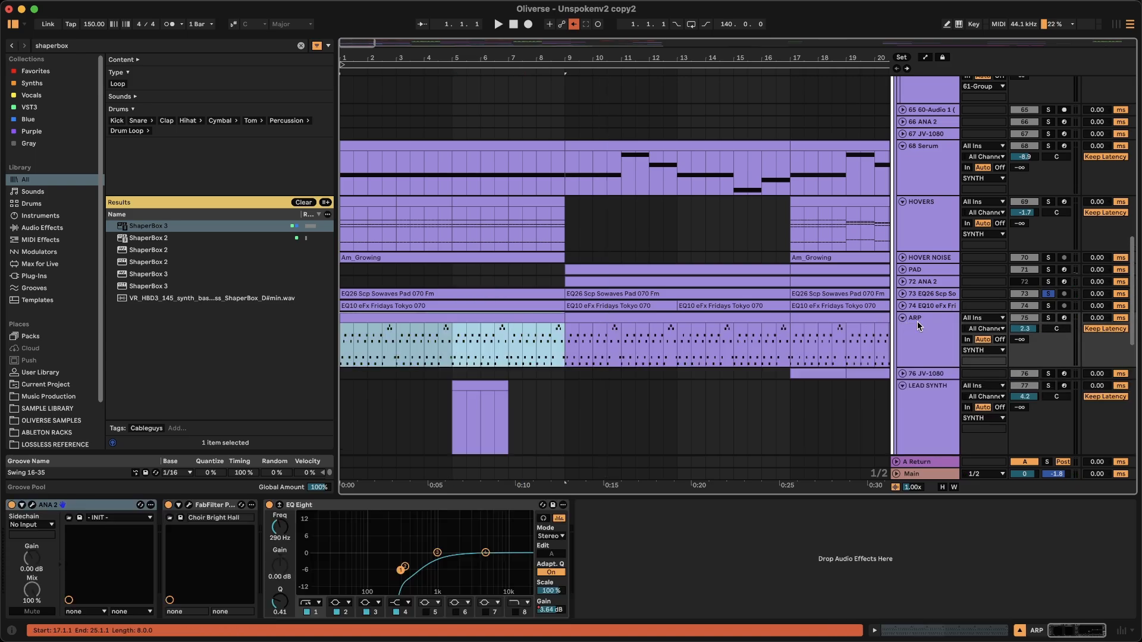
click(1047, 318)
key(space)
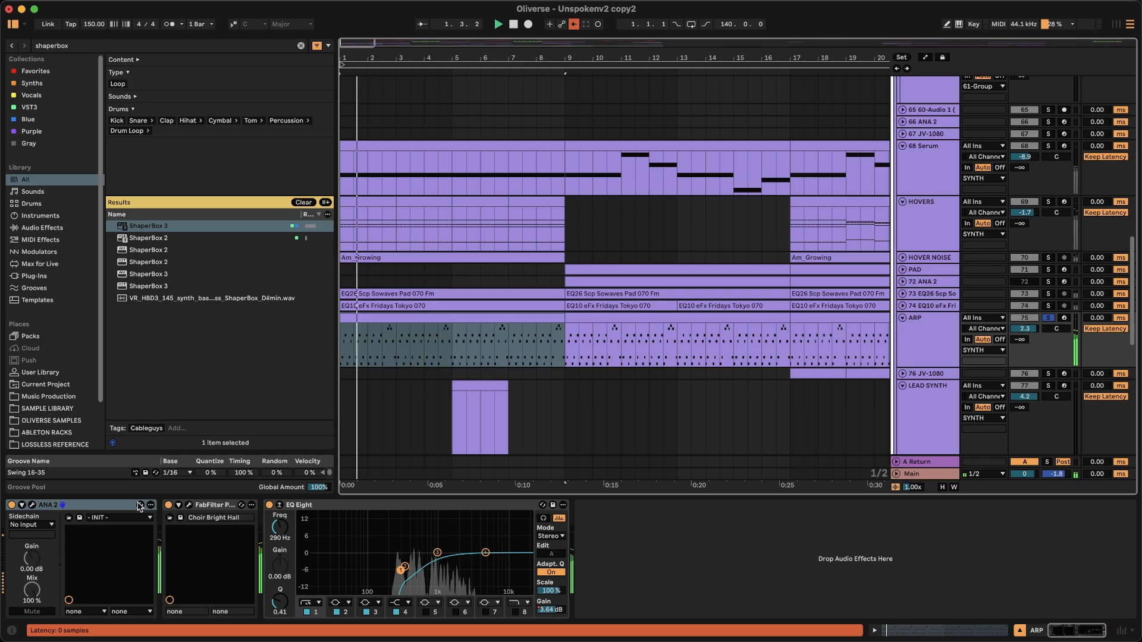
Inspect the ARP track's ANA 2 synth, including its oscillator mix page, and close the plug-in window.
click(188, 505)
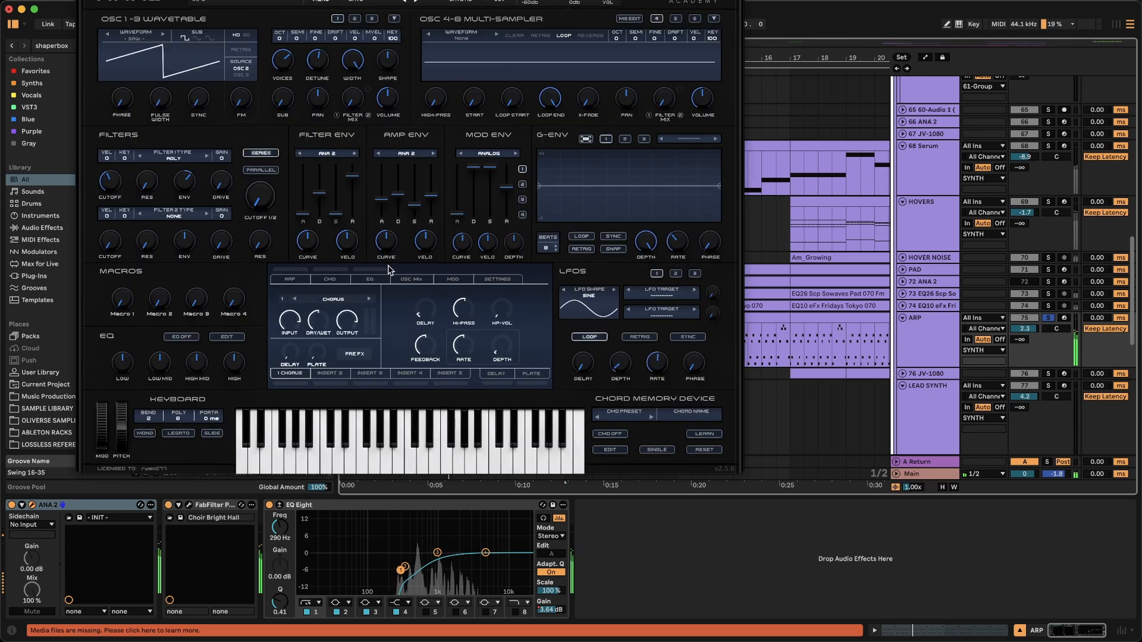
click(411, 280)
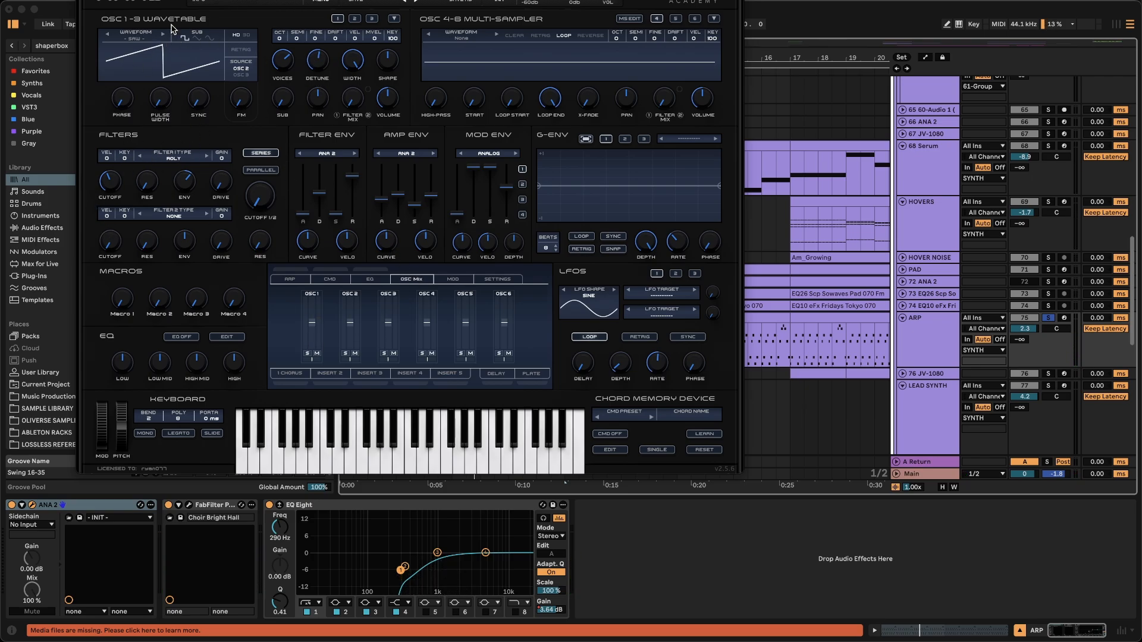
key(super+w)
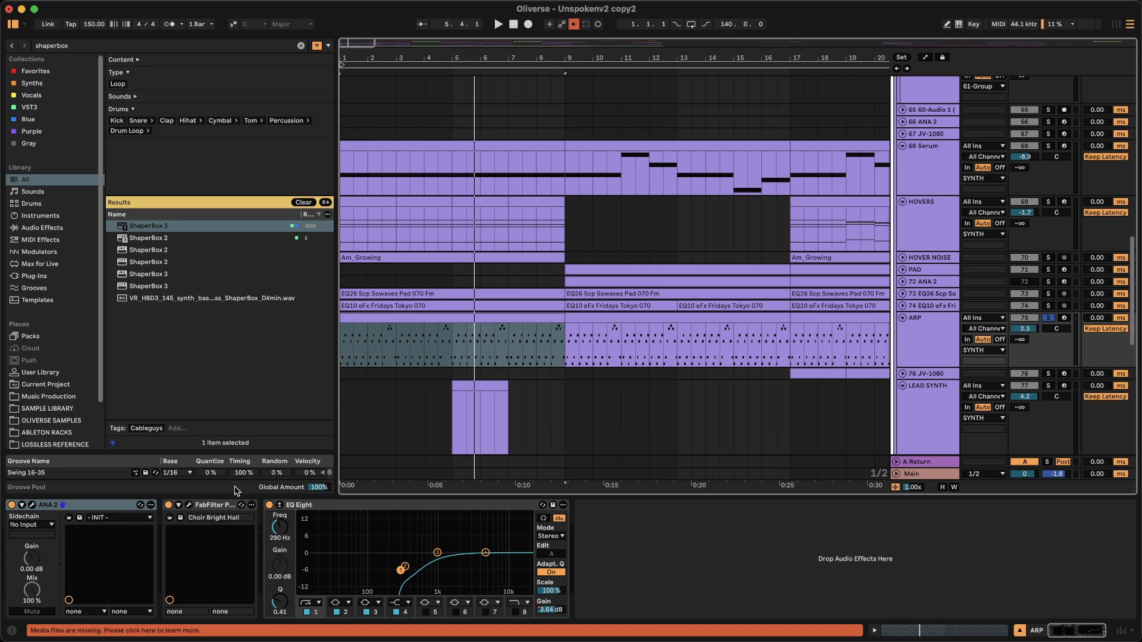
Expand and solo the 78 Omnisphere track and play it from bar 1.
scroll(618, 451, down, 5)
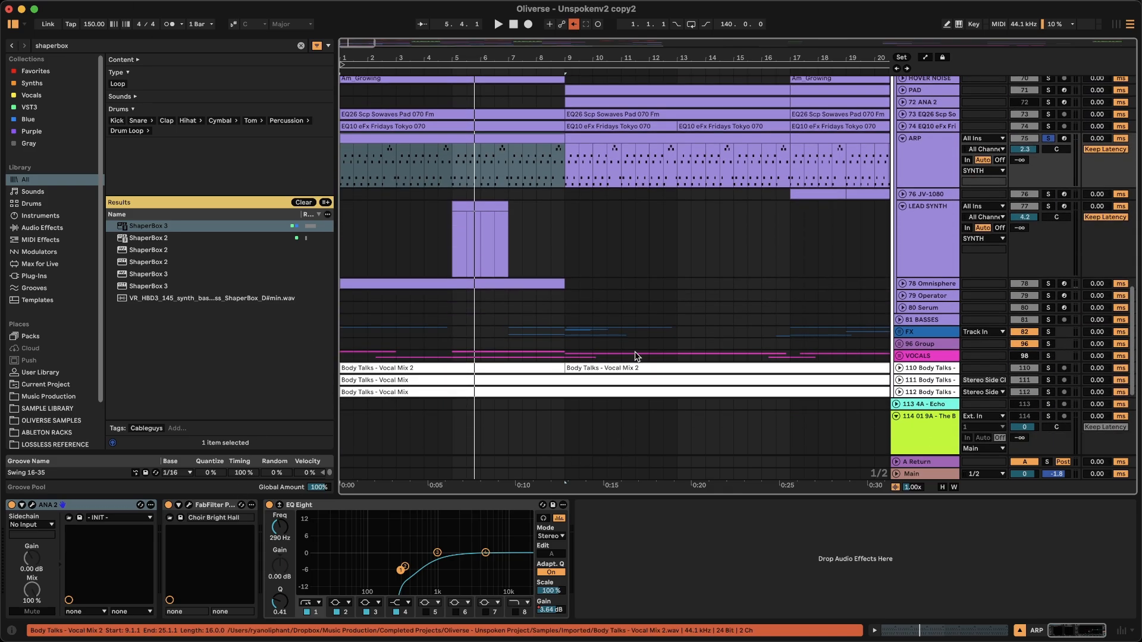
click(902, 284)
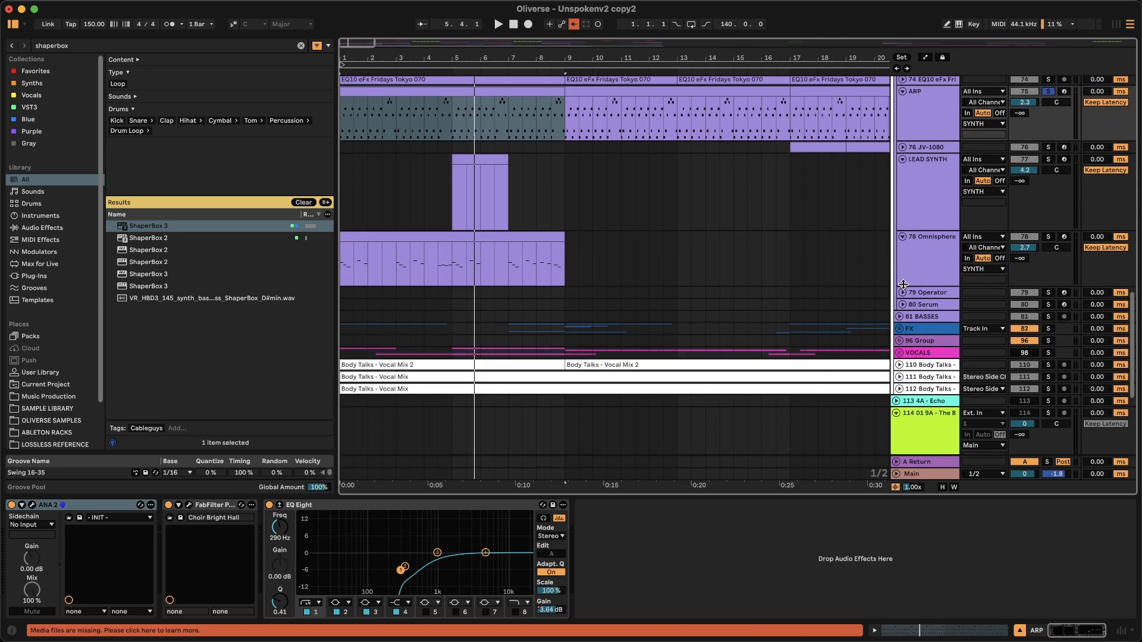
click(1049, 237)
key(space)
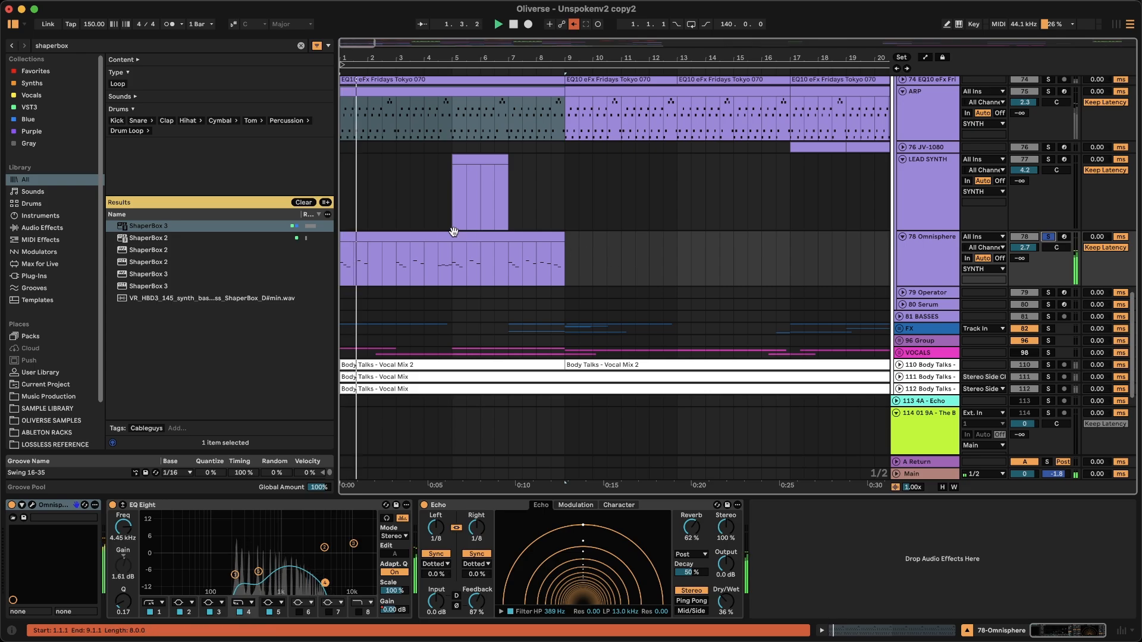
Inspect the 78 Omnisphere track's synth patch while playing its clip from bar 1, and close the plug-in window.
click(430, 234)
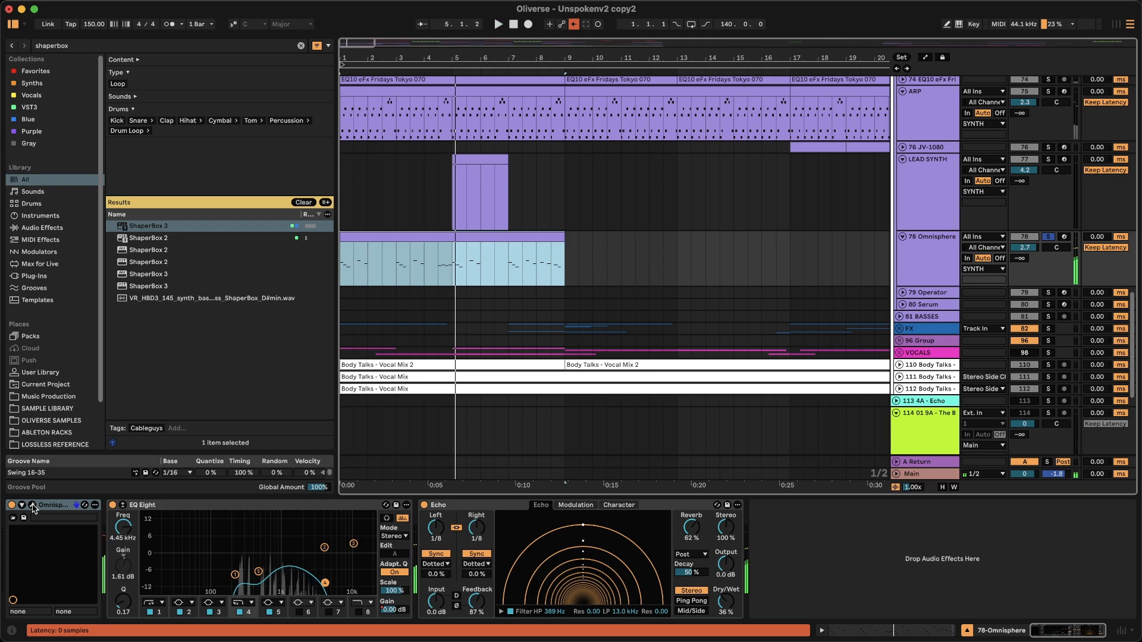
click(33, 506)
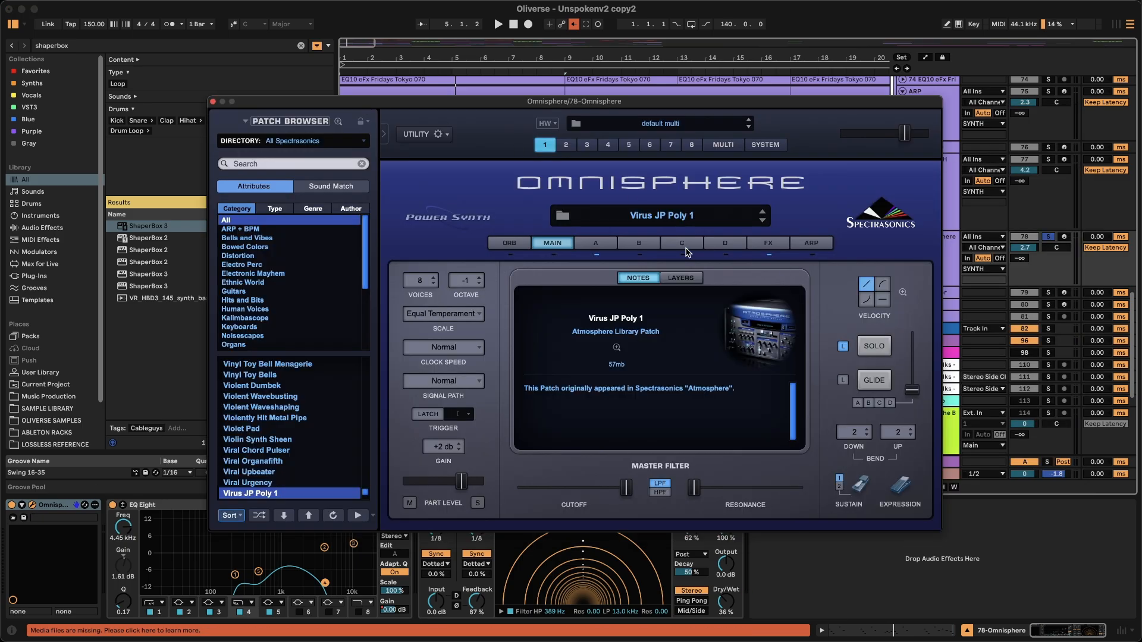
key(space)
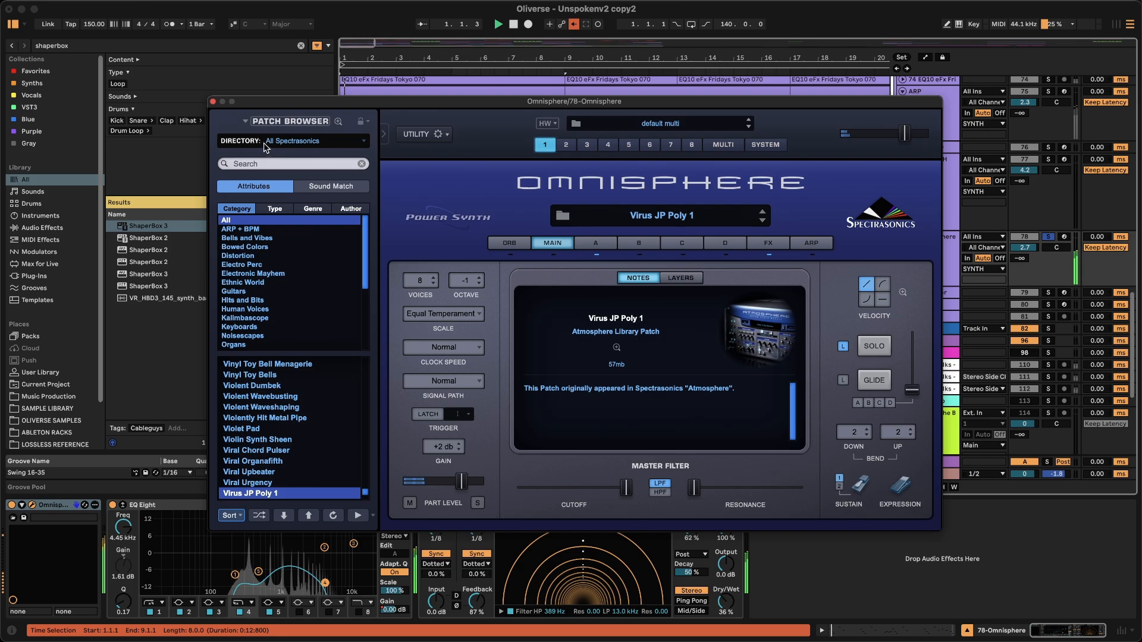
click(213, 104)
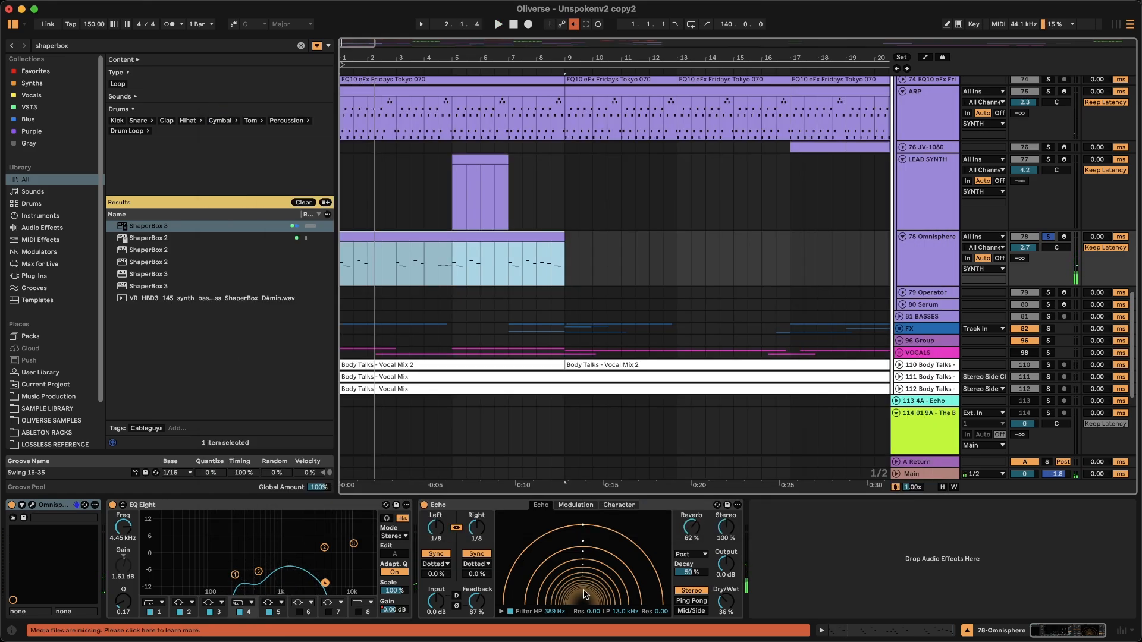
Look through the device chains of the 67 JV-1080, HOUSEPIANO and 64 Serum tracks in the 61 Group section.
scroll(451, 376, up, 5)
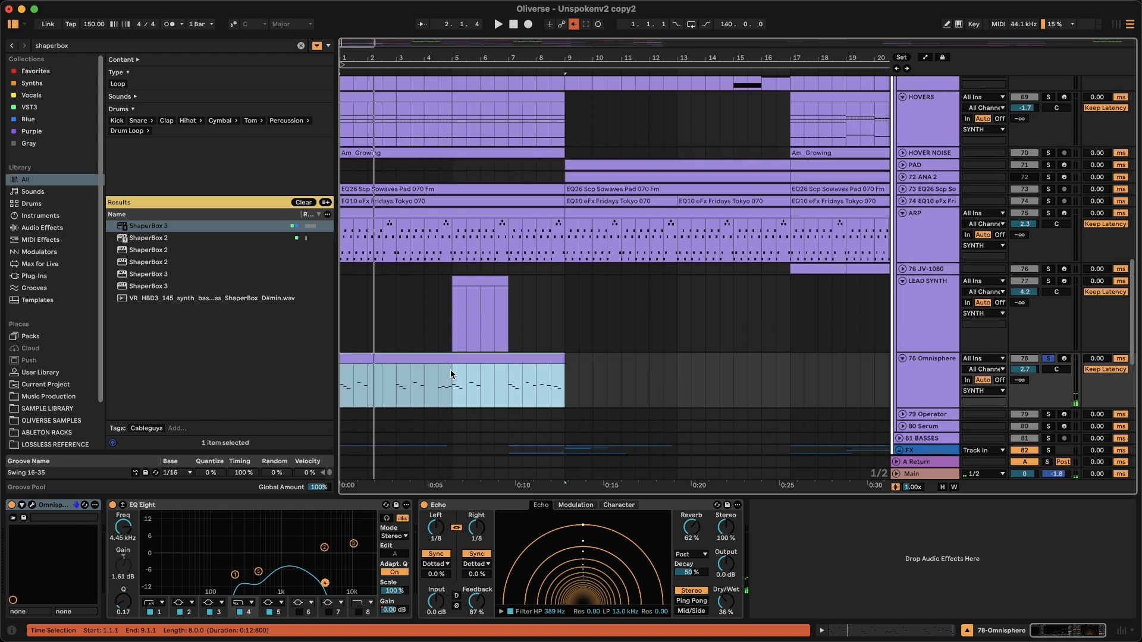
scroll(450, 377, up, 5)
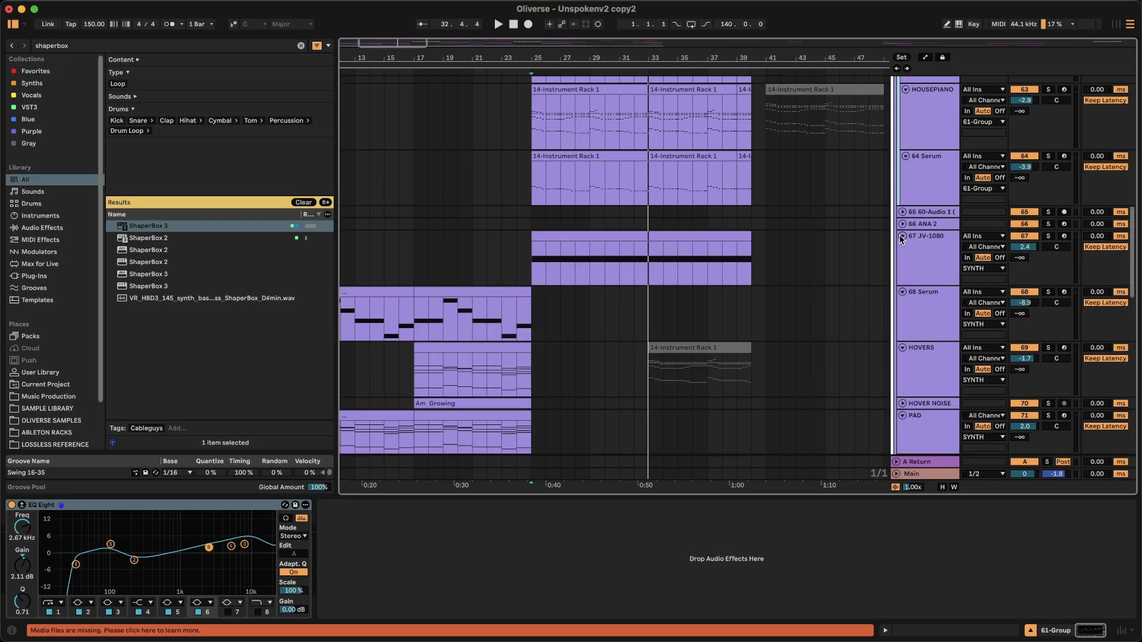
click(950, 242)
scroll(926, 299, up, 3)
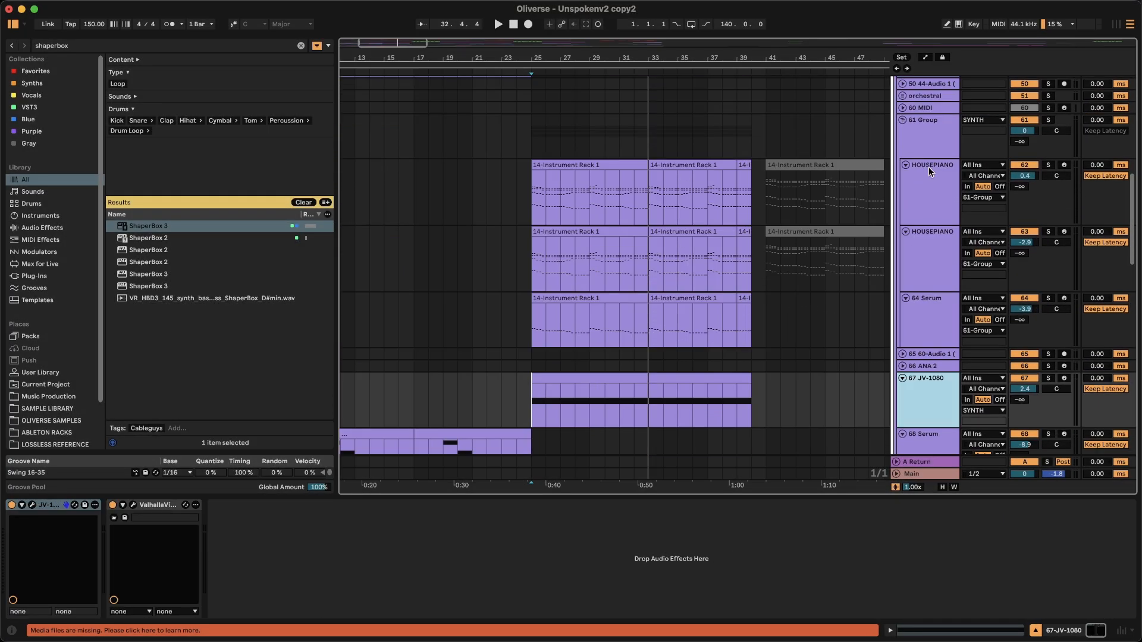
click(929, 166)
click(944, 256)
click(947, 320)
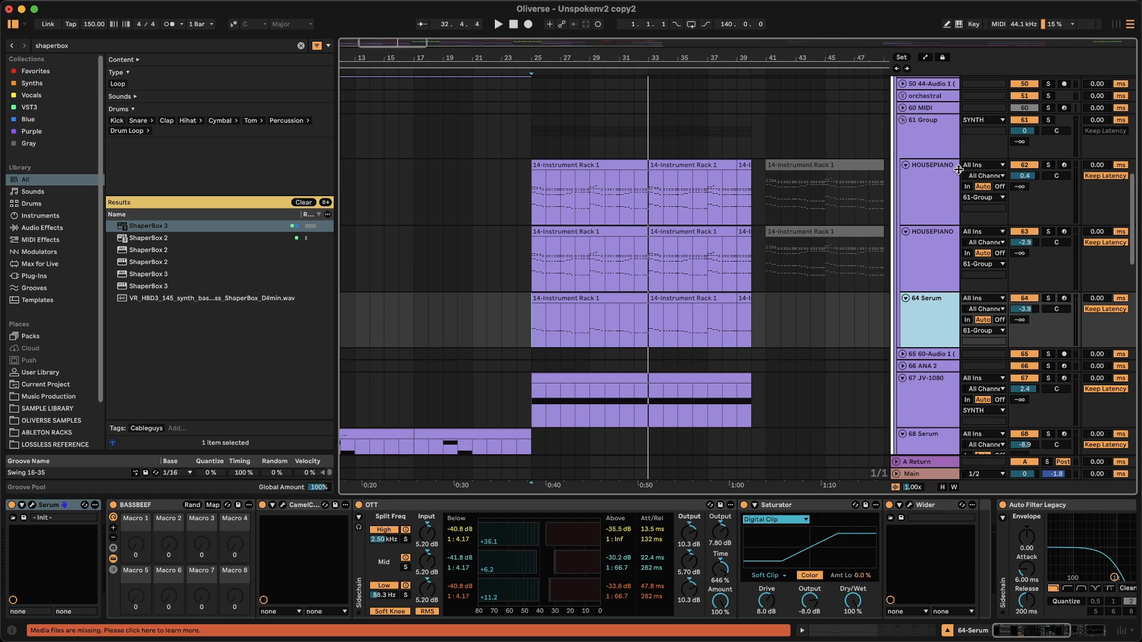
click(931, 175)
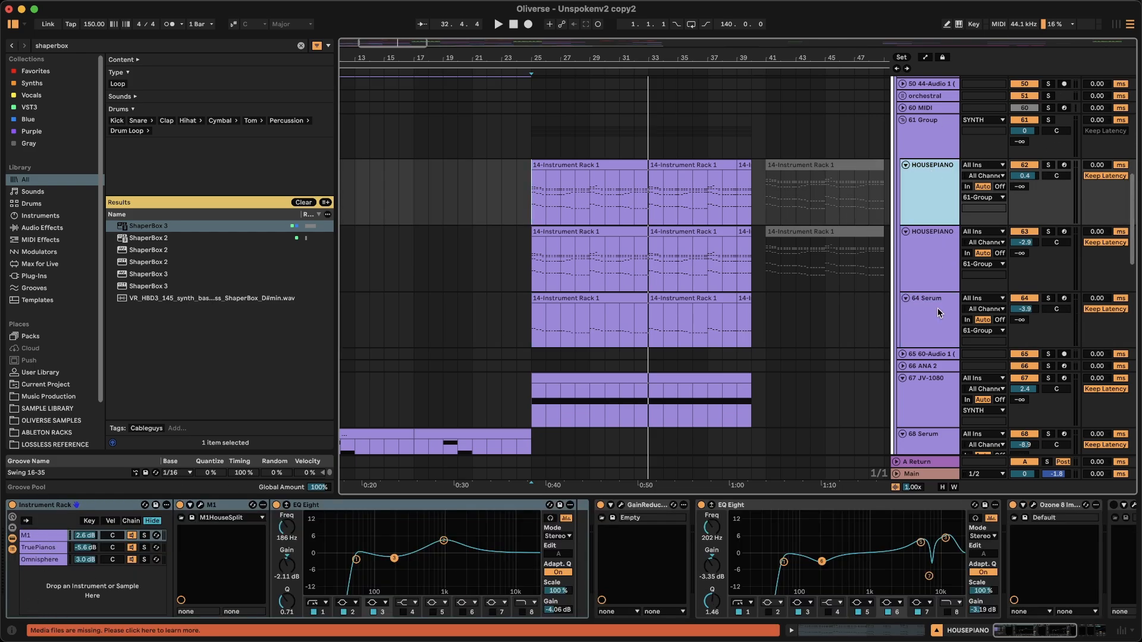
click(939, 267)
shift+click(943, 314)
Solo the first HOUSEPIANO track, play its clip from bar 25 and review its full effects chain.
click(925, 208)
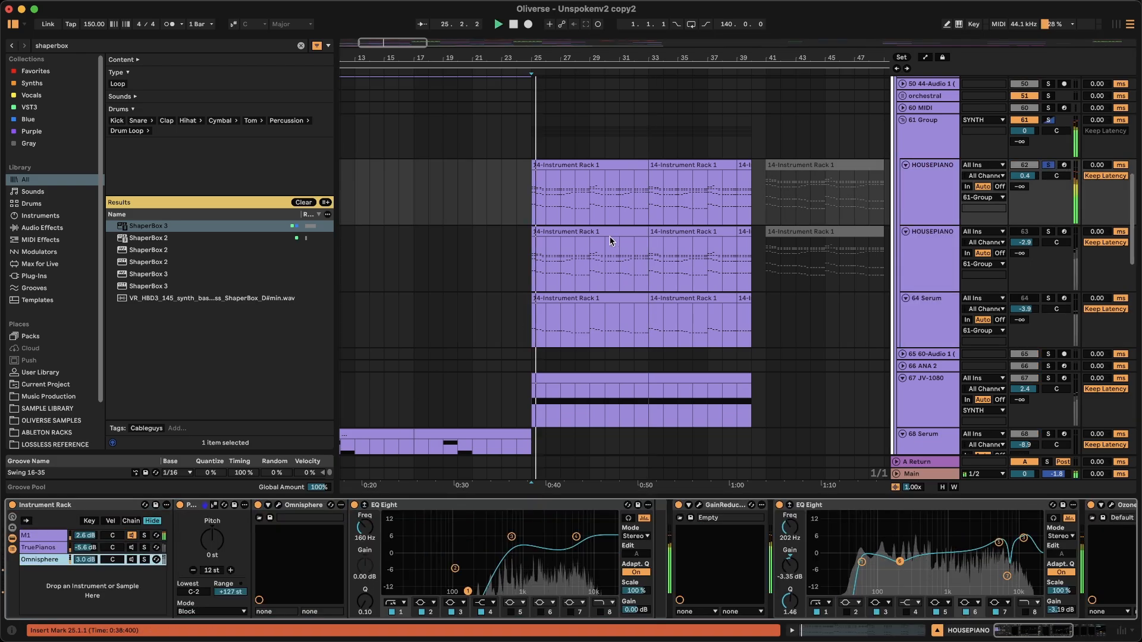
click(566, 163)
scroll(801, 556, right, 10)
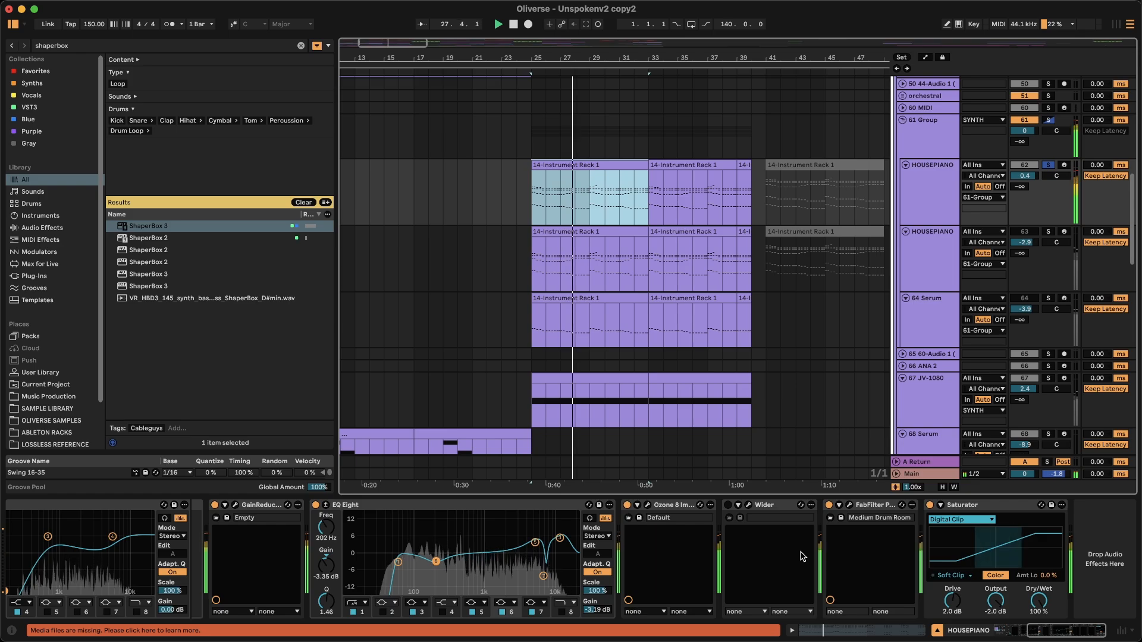
scroll(801, 556, left, 10)
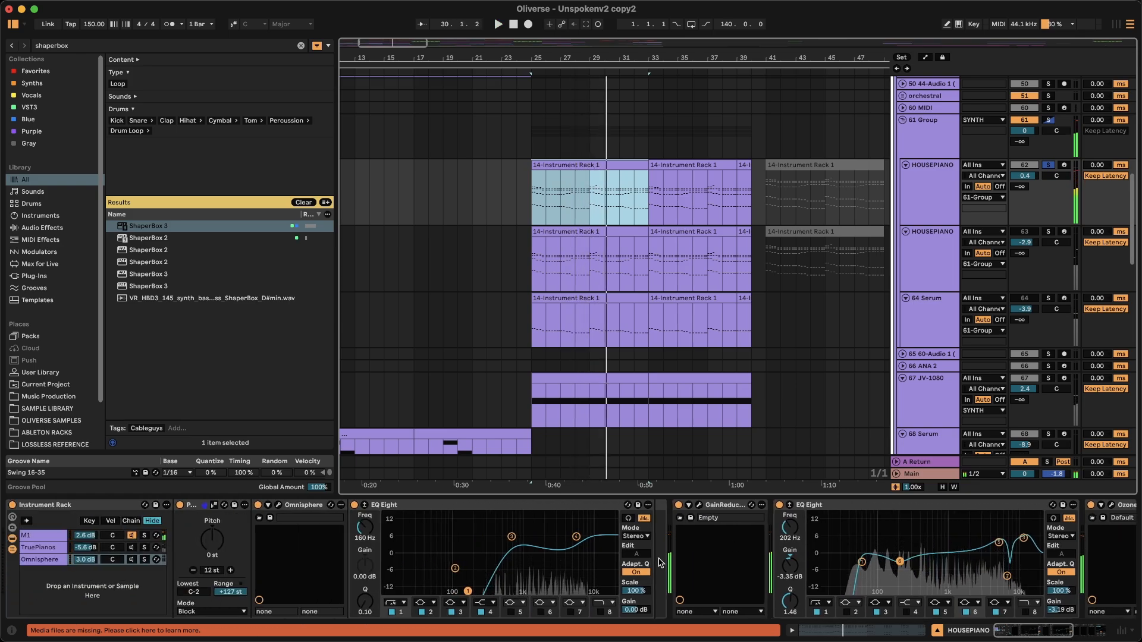
Inspect the rack's M1 chain, enable the TruePianos chain and play it with its TruePianos plug-in open.
click(52, 540)
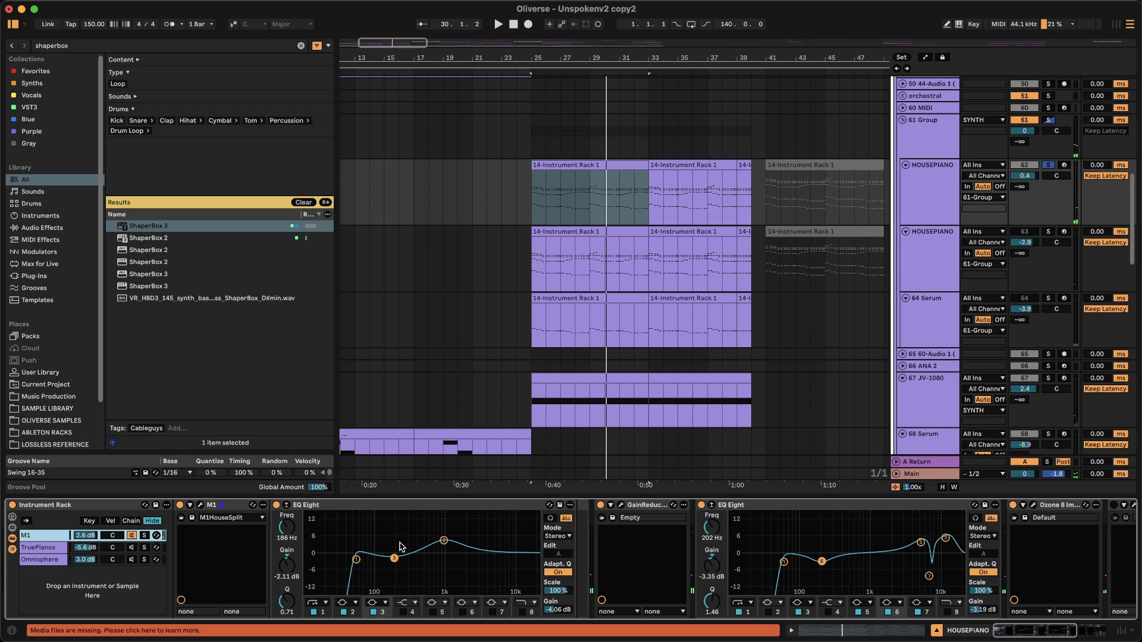
click(133, 547)
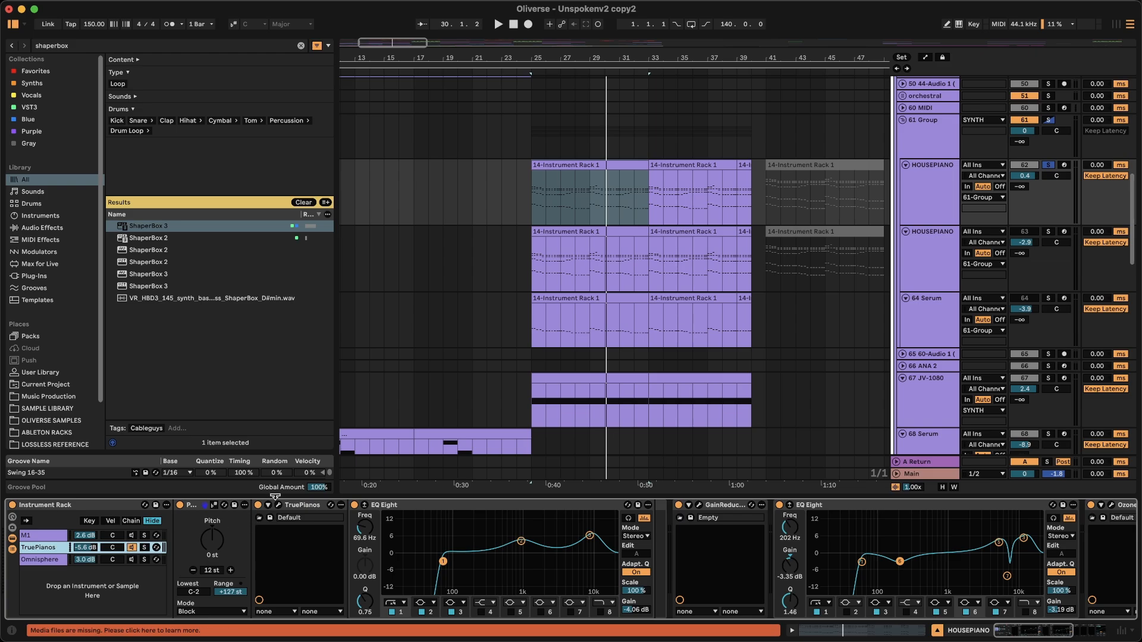
click(279, 506)
key(space)
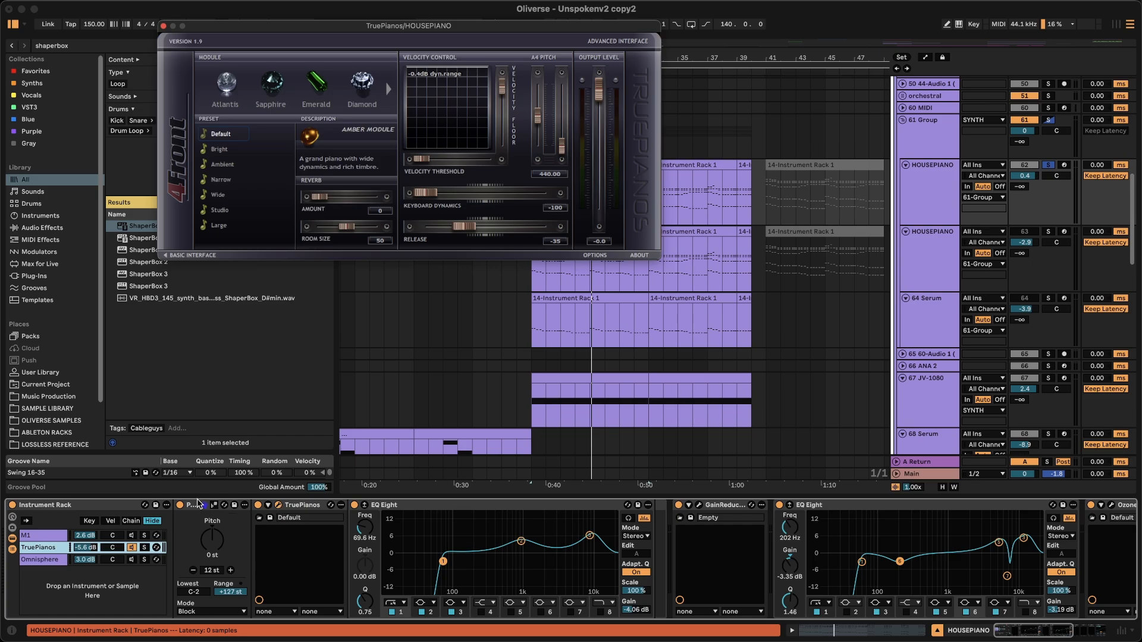
Compare the devices of the M1 and TruePianos chains and play the two piano layers together.
click(36, 537)
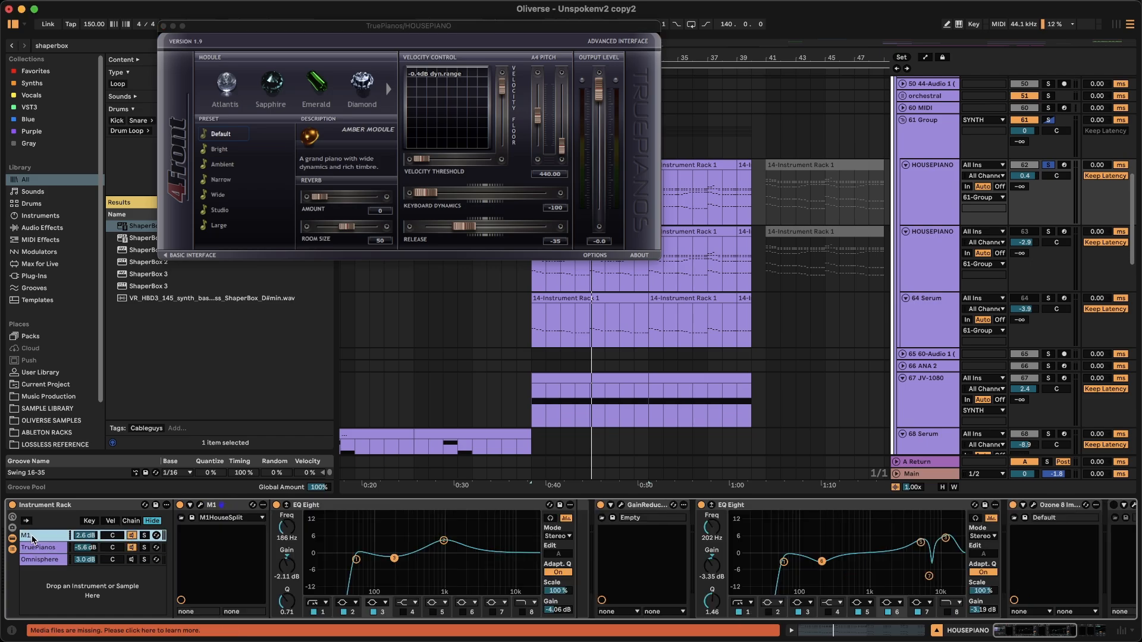
click(36, 549)
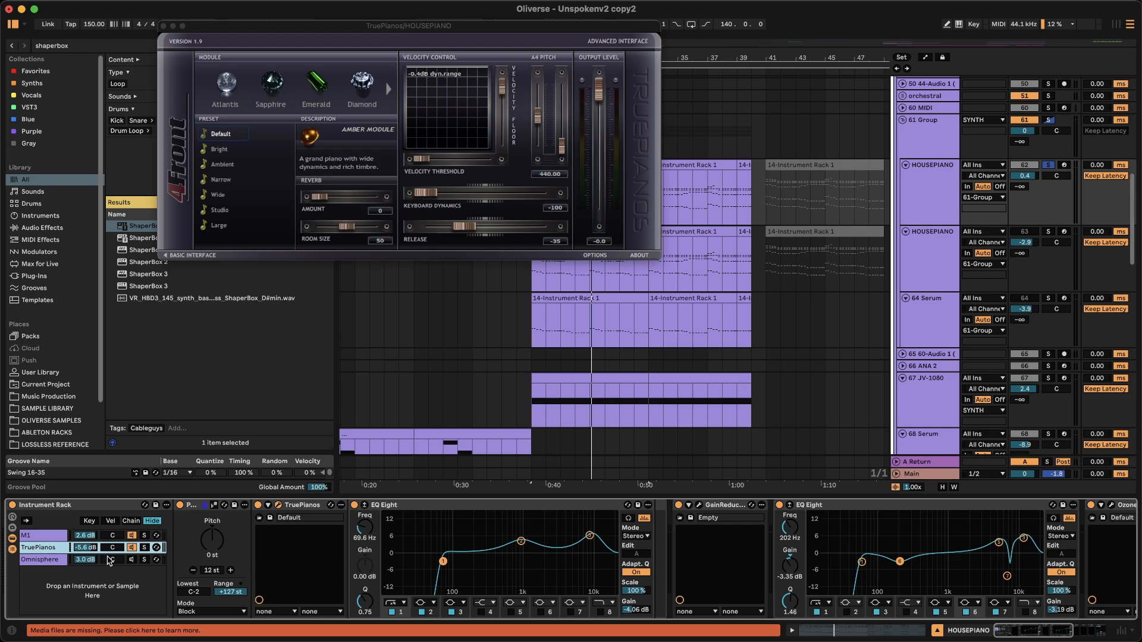
key(space)
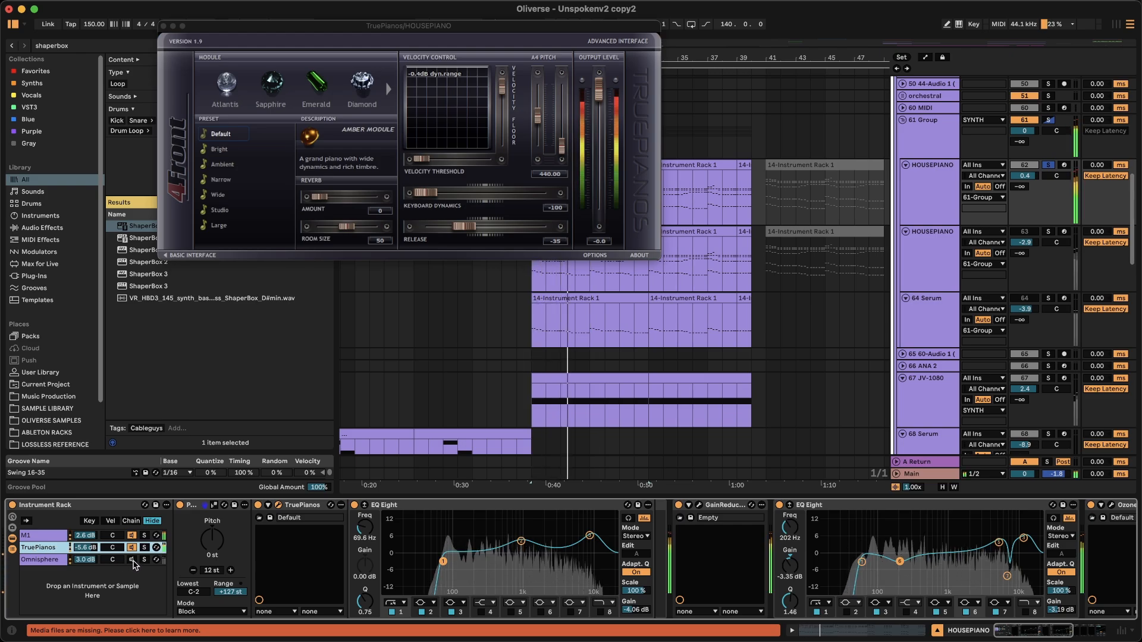
Solo the rack's Omnisphere chain, compare it with its EQ Eight off and on, and unsolo it with all three chains active.
click(126, 564)
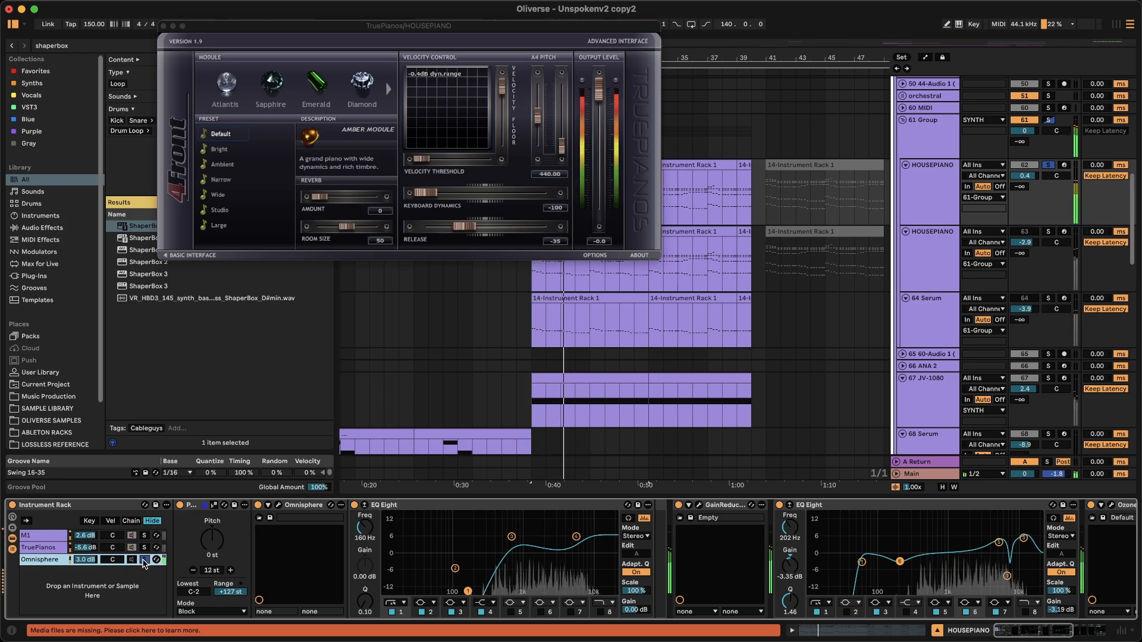
click(355, 505)
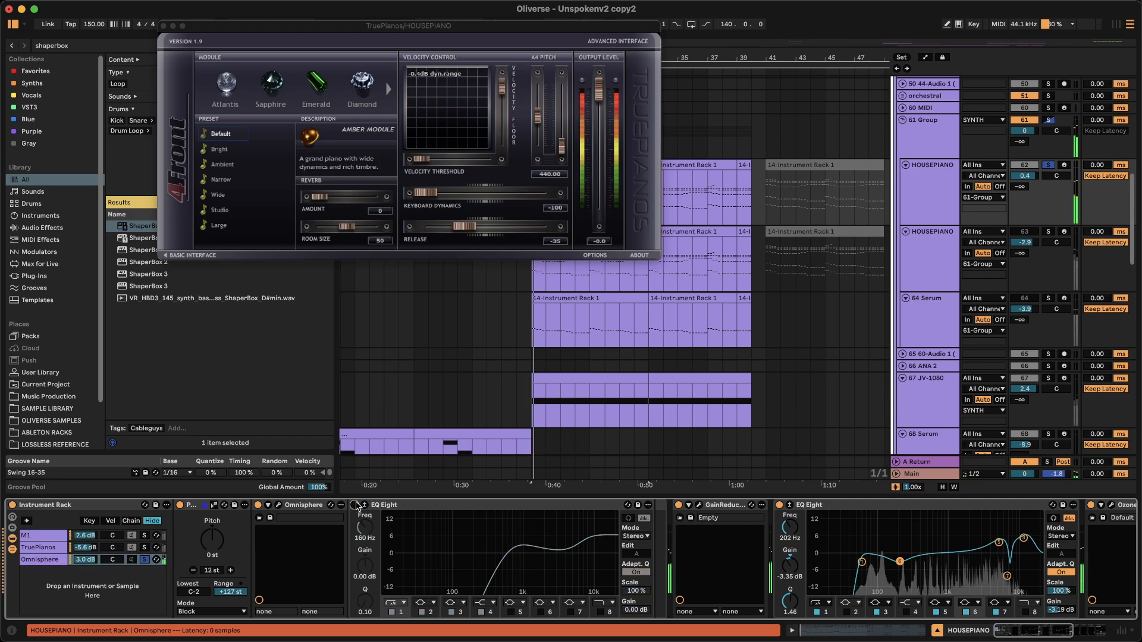
click(355, 505)
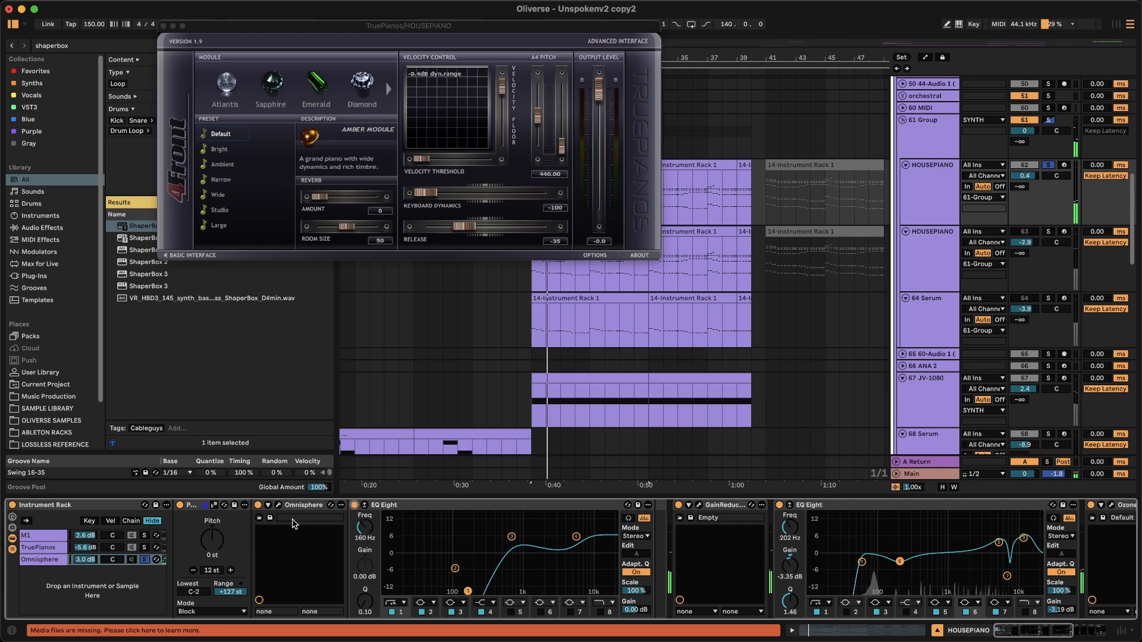
click(130, 560)
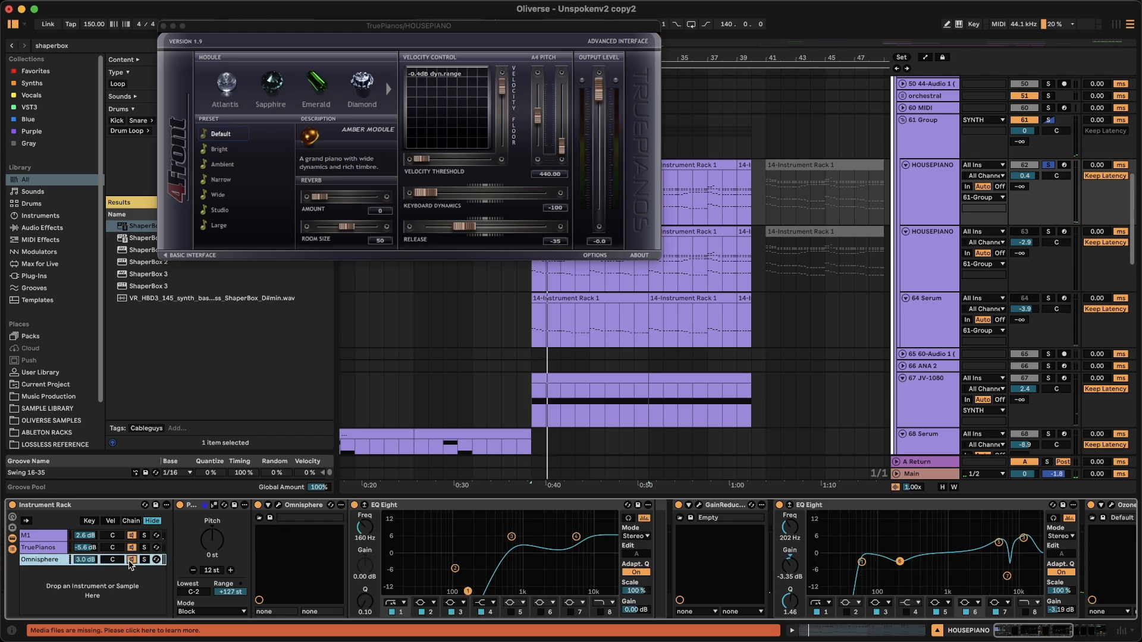
Delete the disabled Wider device from the first HOUSEPIANO track's effects chain.
scroll(392, 570, right, 10)
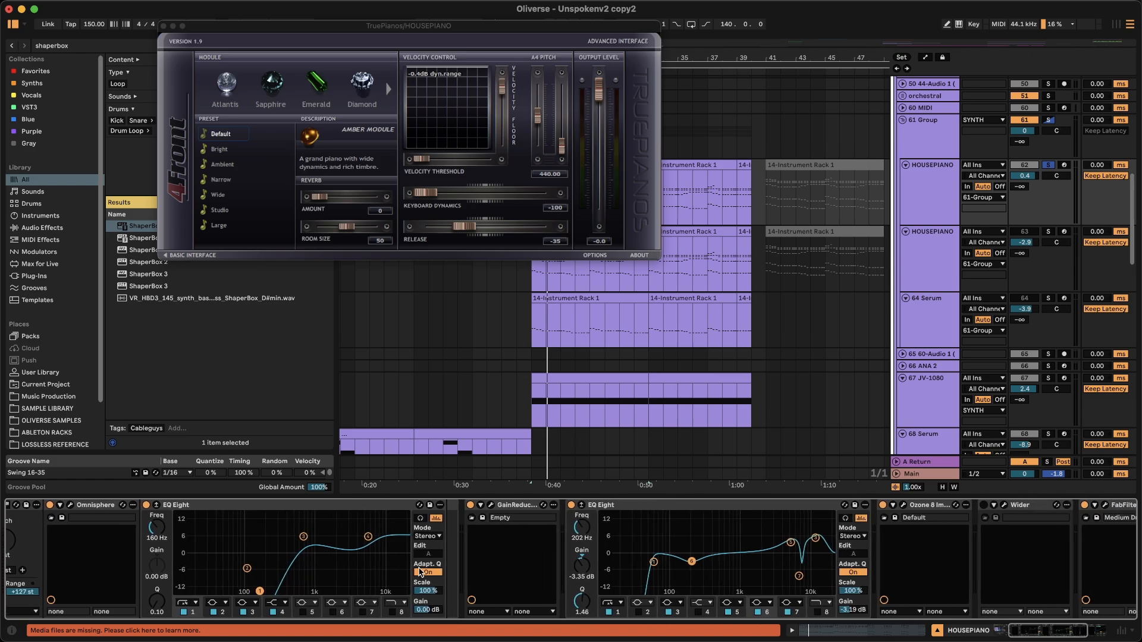
click(294, 523)
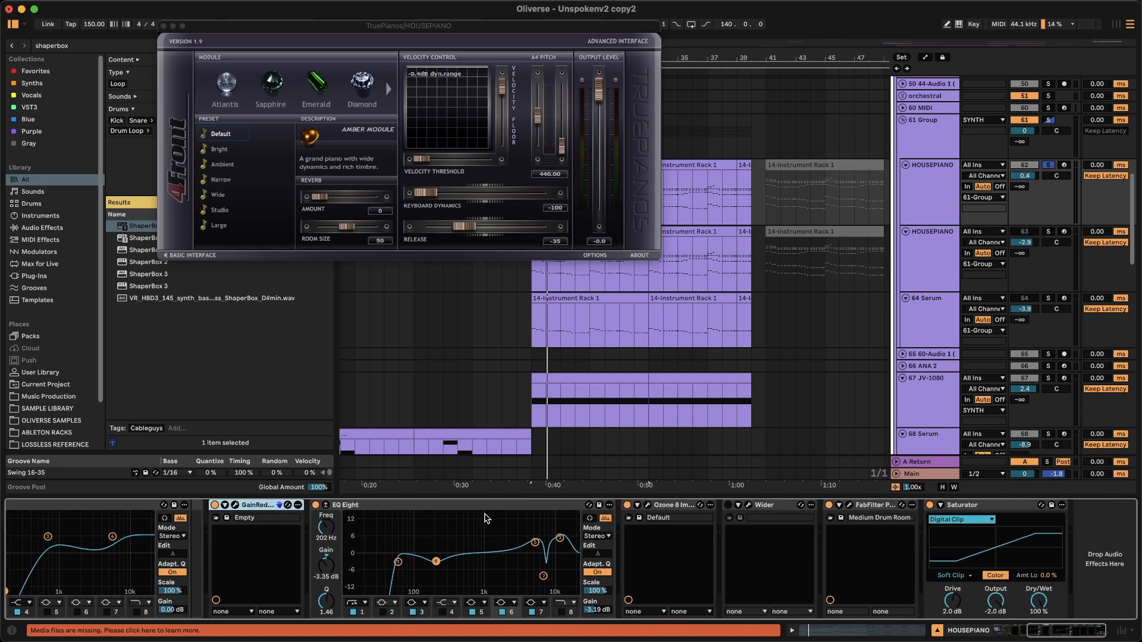
click(764, 506)
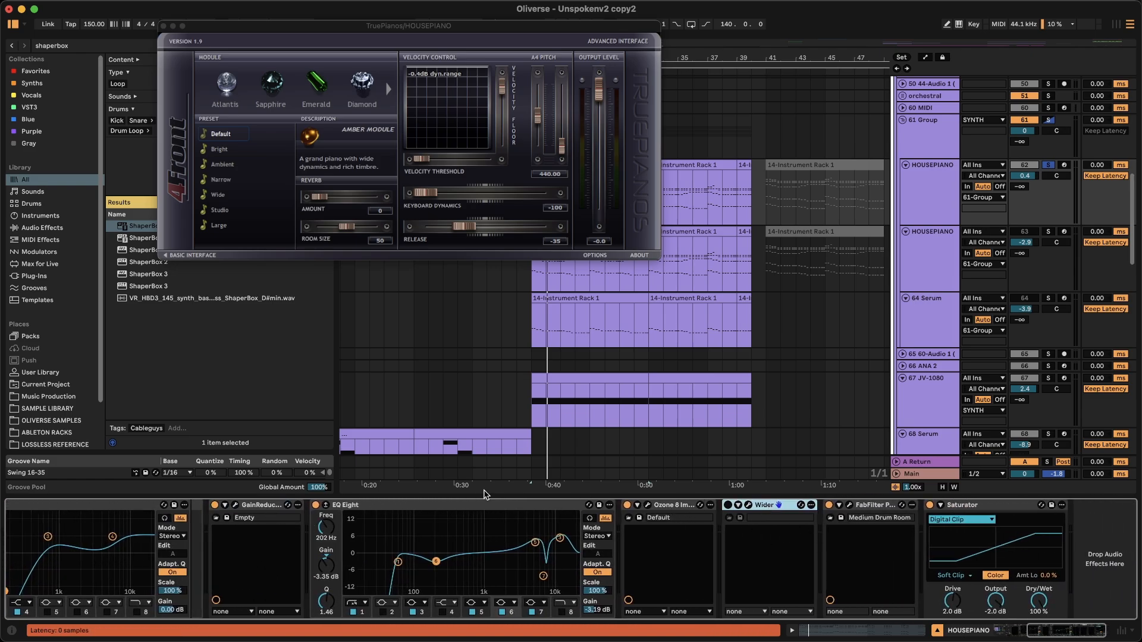
key(Delete)
Select the effects from GainReduction through Saturator on the HOUSEPIANO track and play the piano from bar 25.
click(302, 507)
shift+click(899, 506)
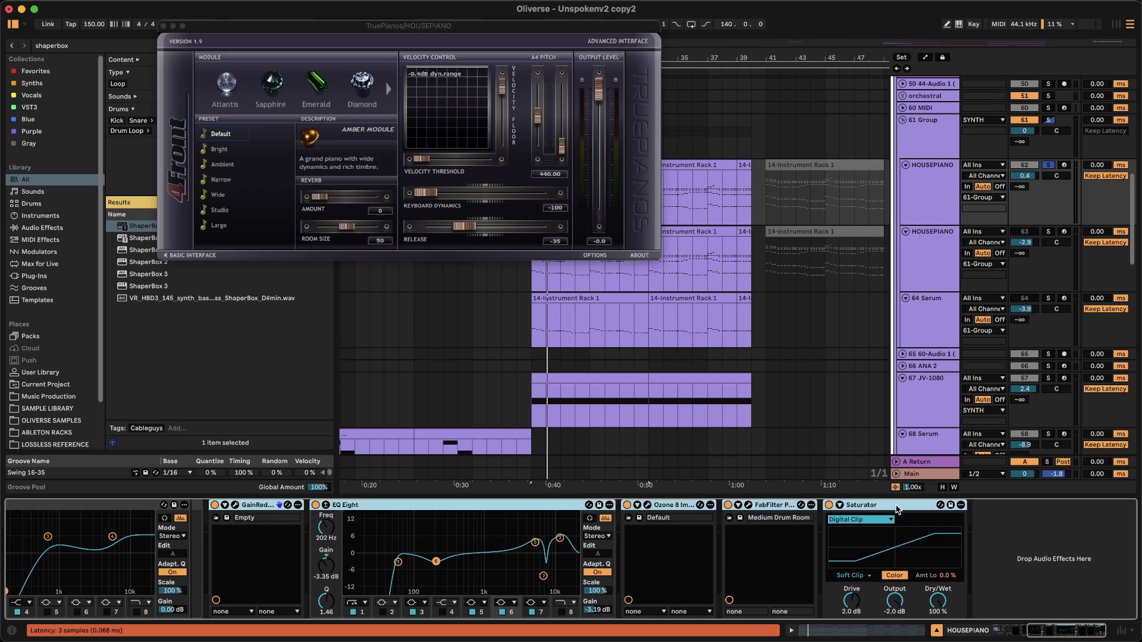
key(space)
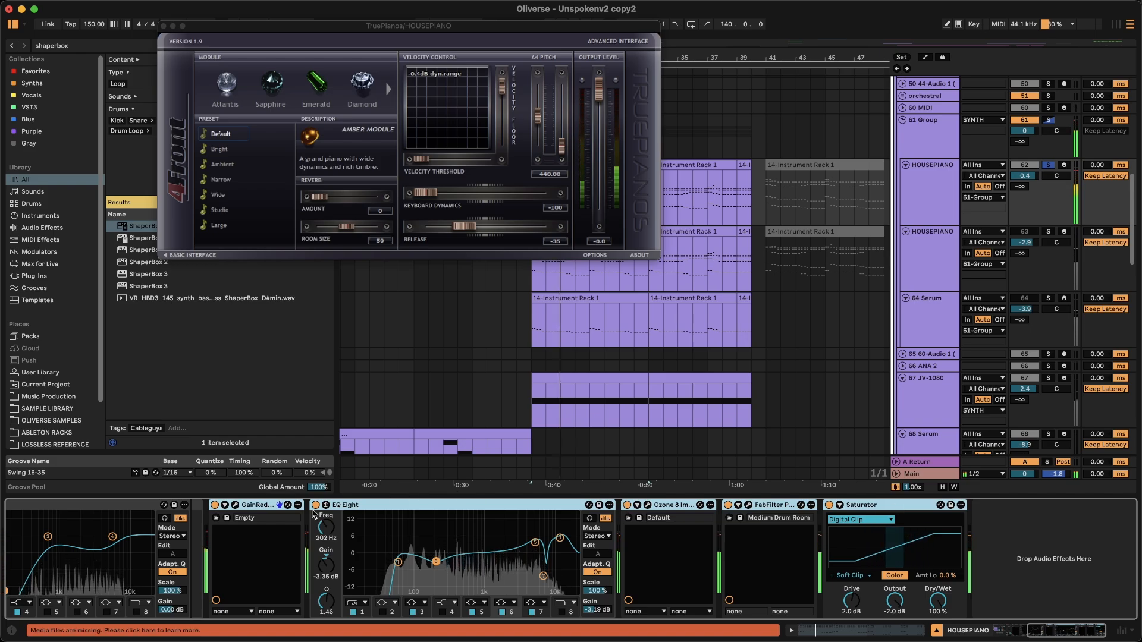
Inspect the HOUSEPIANO track's GainReduction plug-in, close its window and look at the EQ Eight curve after it.
click(235, 505)
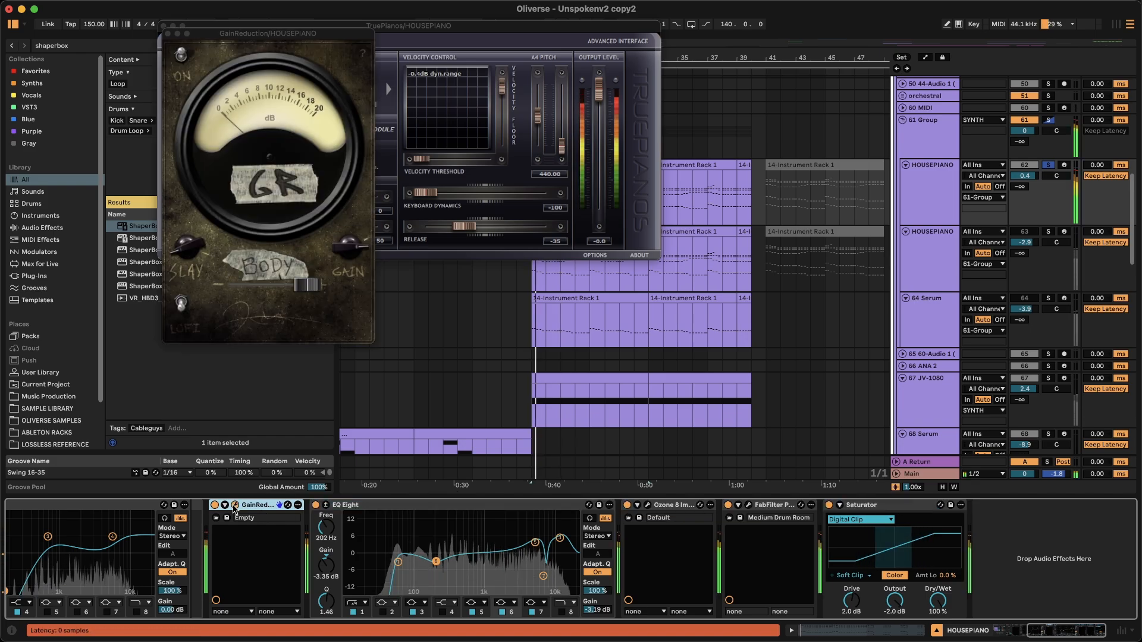
click(235, 506)
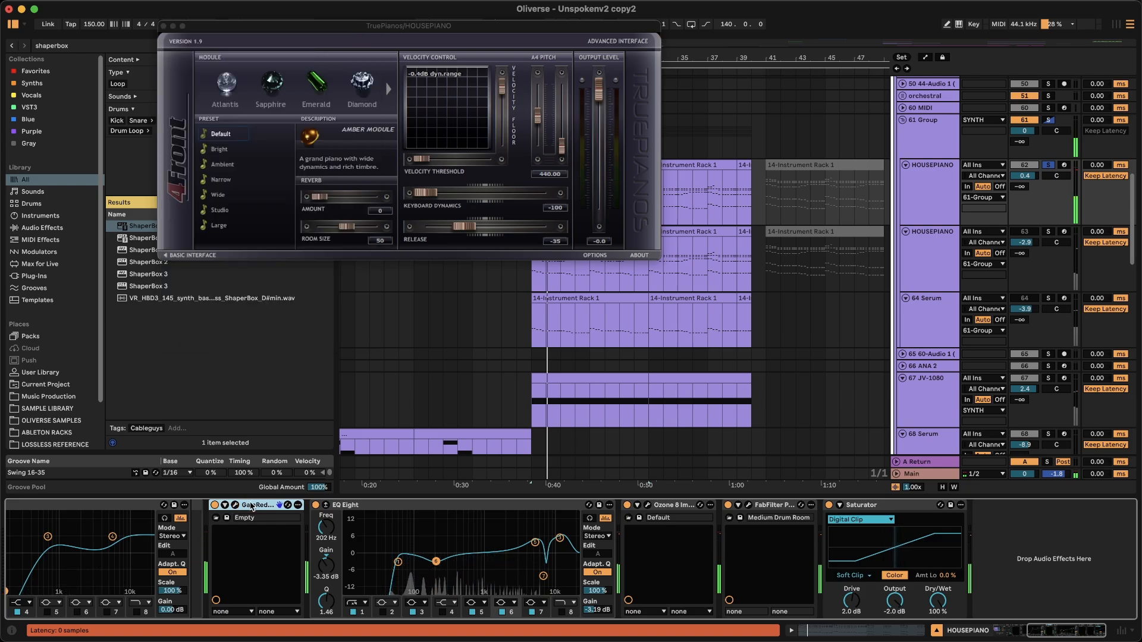
click(503, 539)
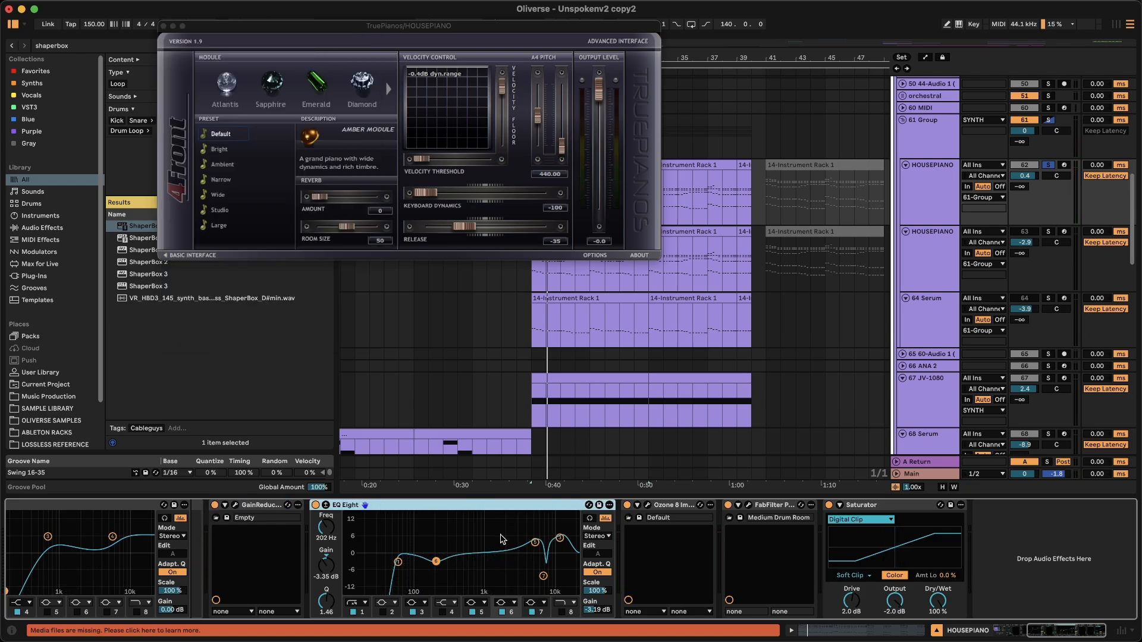
Inspect the Ozone 8 Imager's stereo width bands on the HOUSEPIANO track during playback and close its window.
click(651, 507)
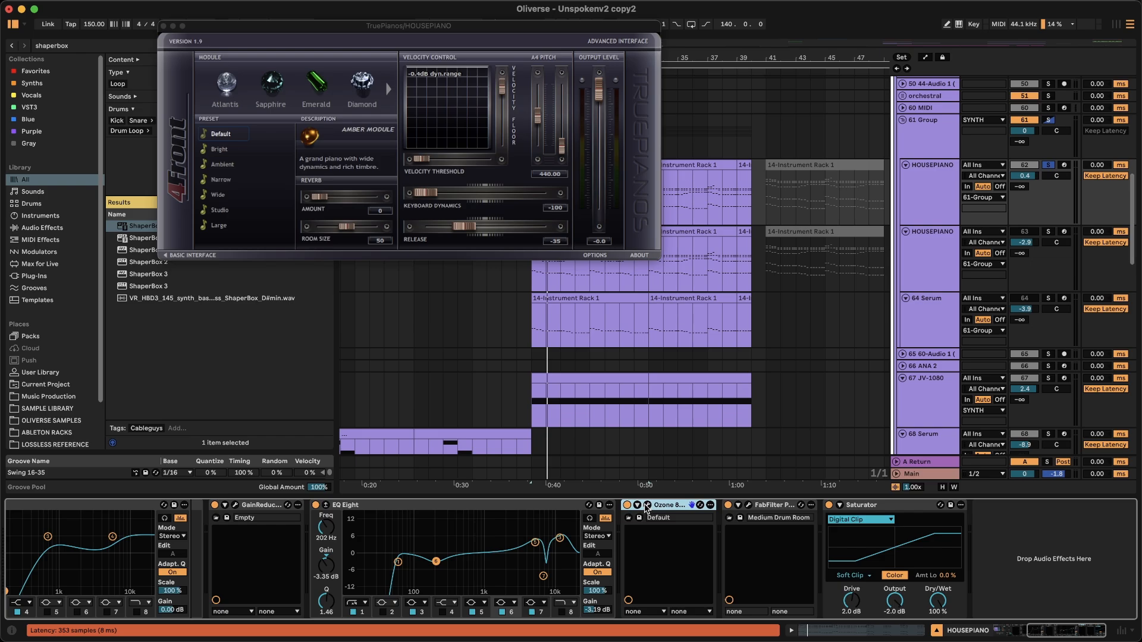
click(647, 506)
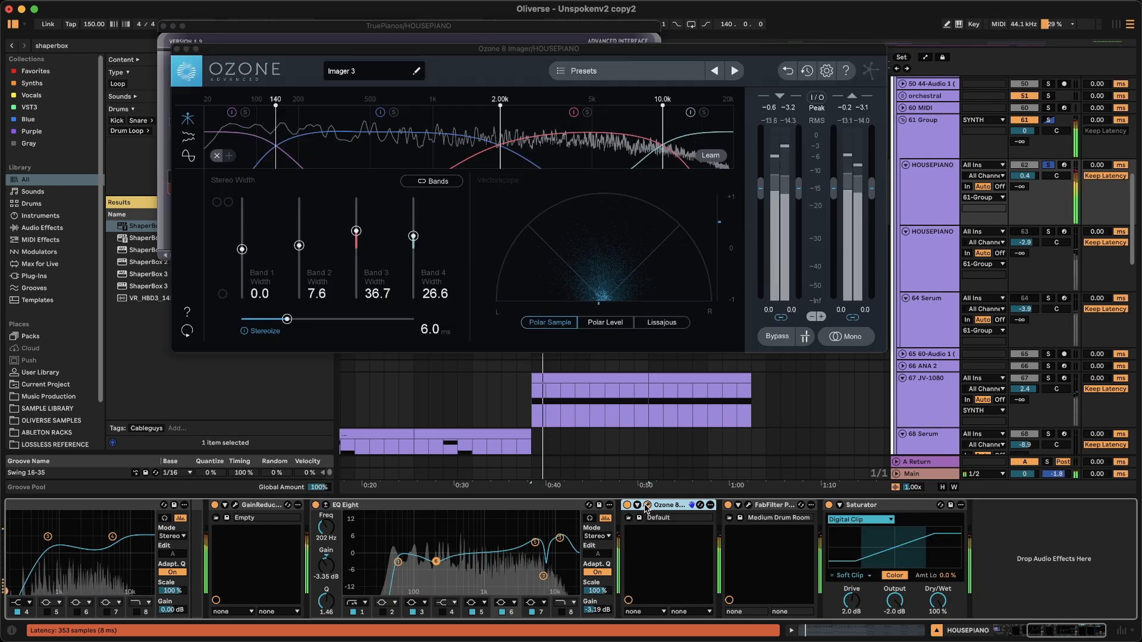
click(773, 507)
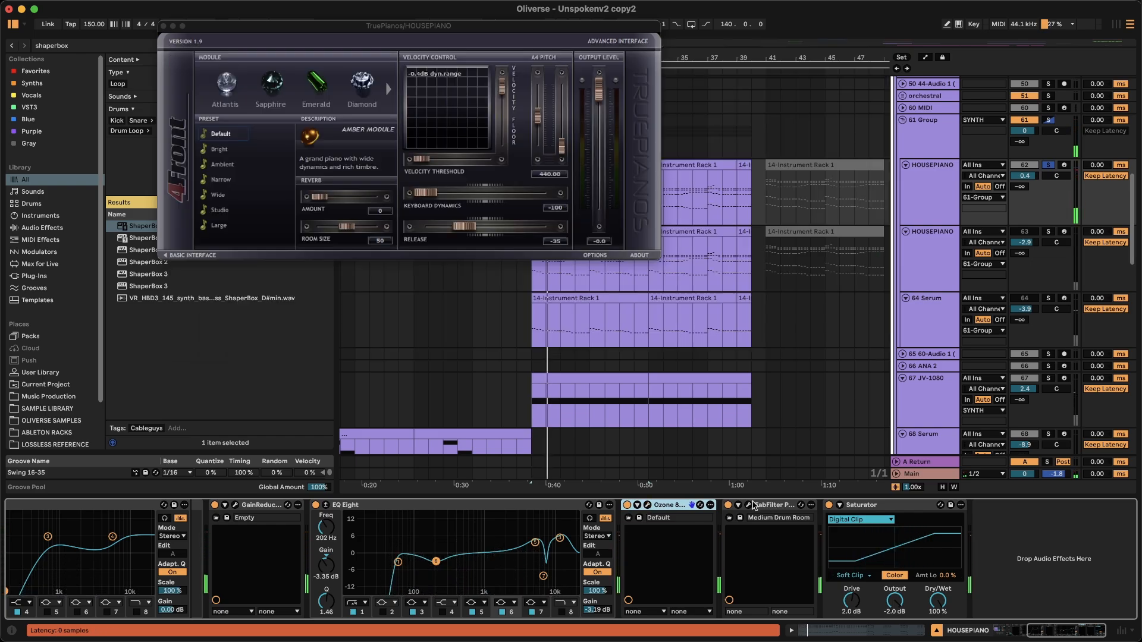
Open the HOUSEPIANO track's FabFilter Pro-R reverb, bypass it and play the piano without it.
click(750, 505)
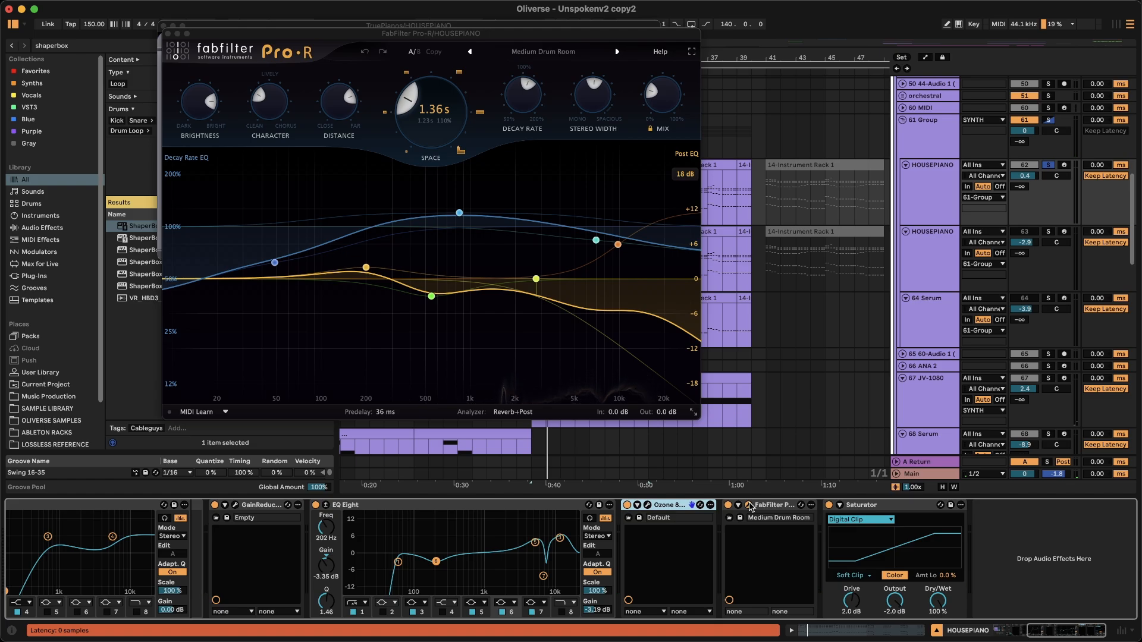
click(728, 505)
key(space)
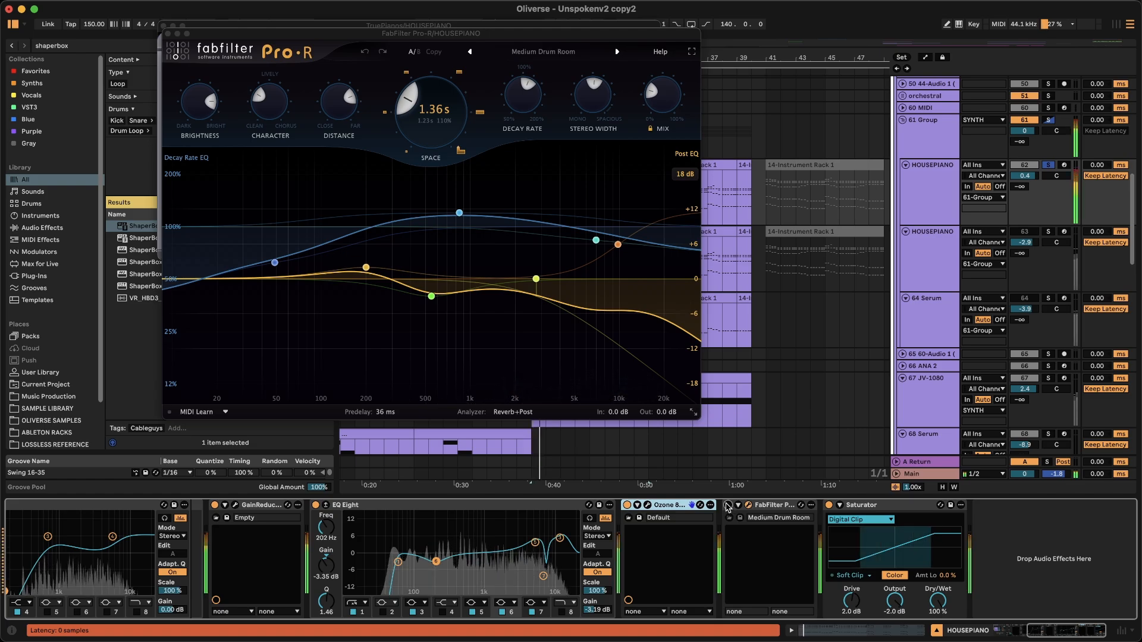
Switch the HOUSEPIANO track's Pro-R reverb back on, hear the piano with it and close the open plug-in windows.
click(727, 505)
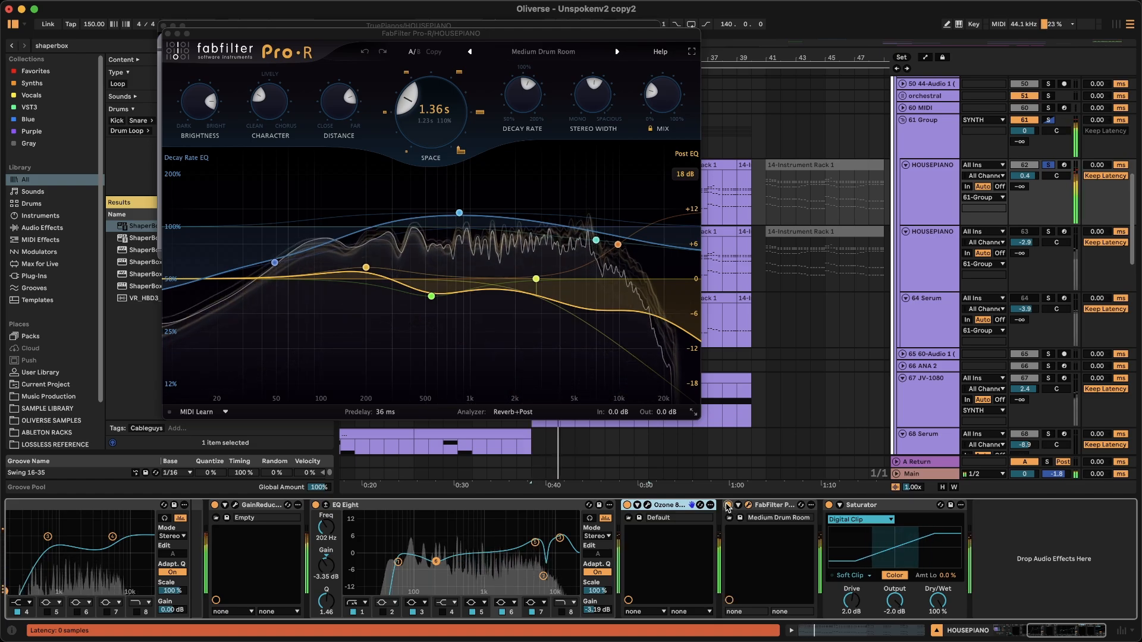
click(168, 34)
click(164, 27)
key(space)
Select and solo the second HOUSEPIANO track, play its clip from bar 25 and view its ANA 2 synth.
click(929, 214)
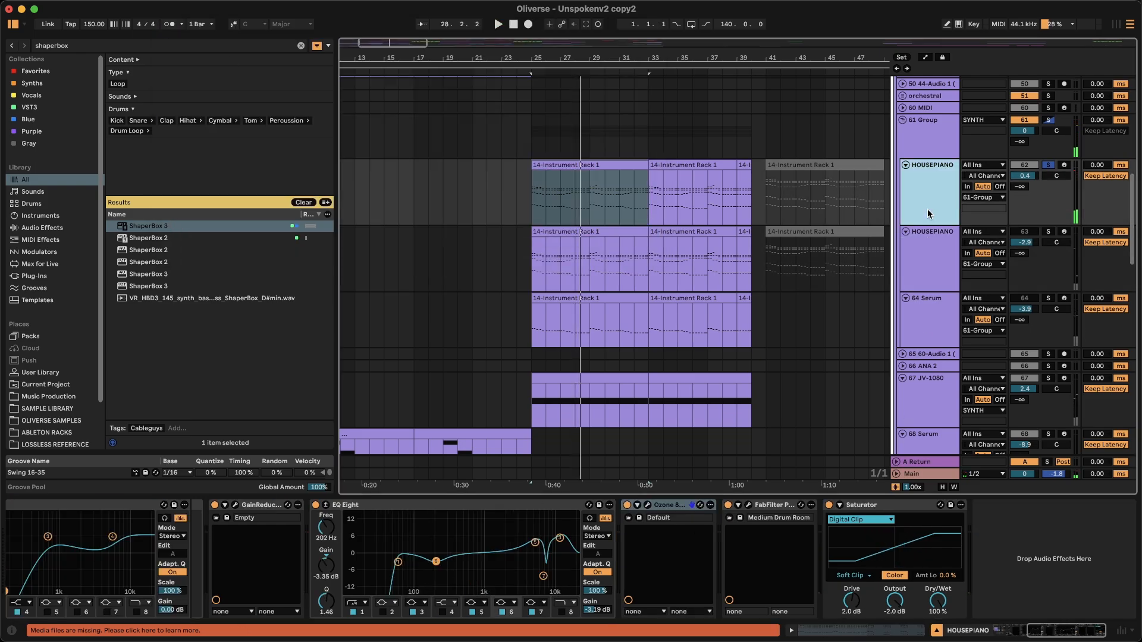
click(945, 251)
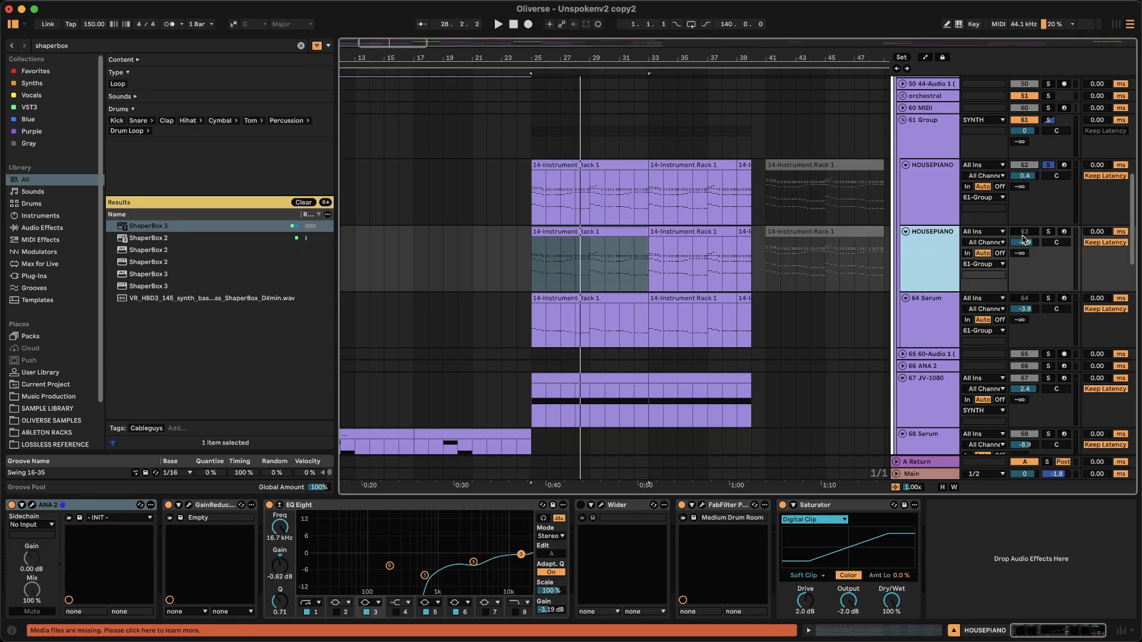
click(1048, 231)
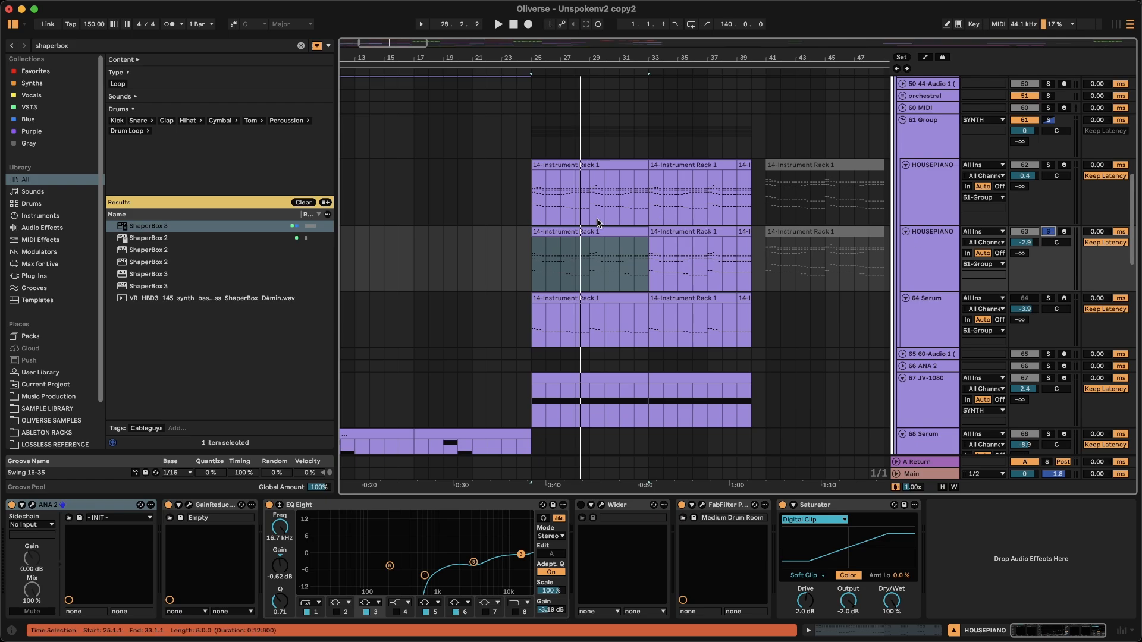
click(566, 232)
key(space)
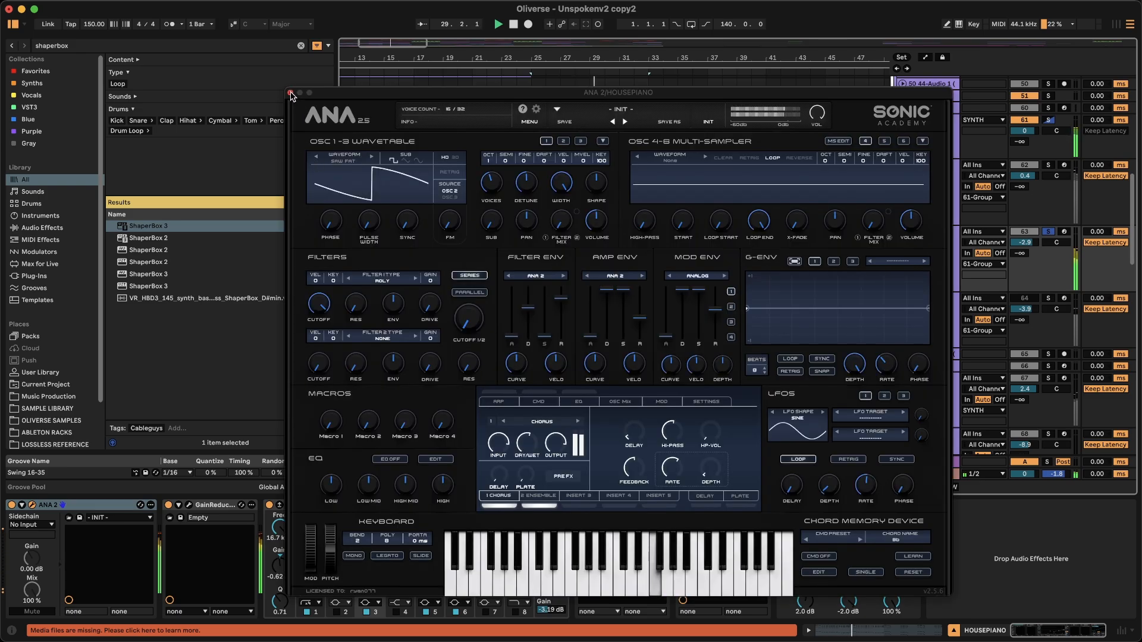
Solo both HOUSEPIANO tracks to hear them together, moving the ANA 2 window clear of the arrangement.
click(1050, 165)
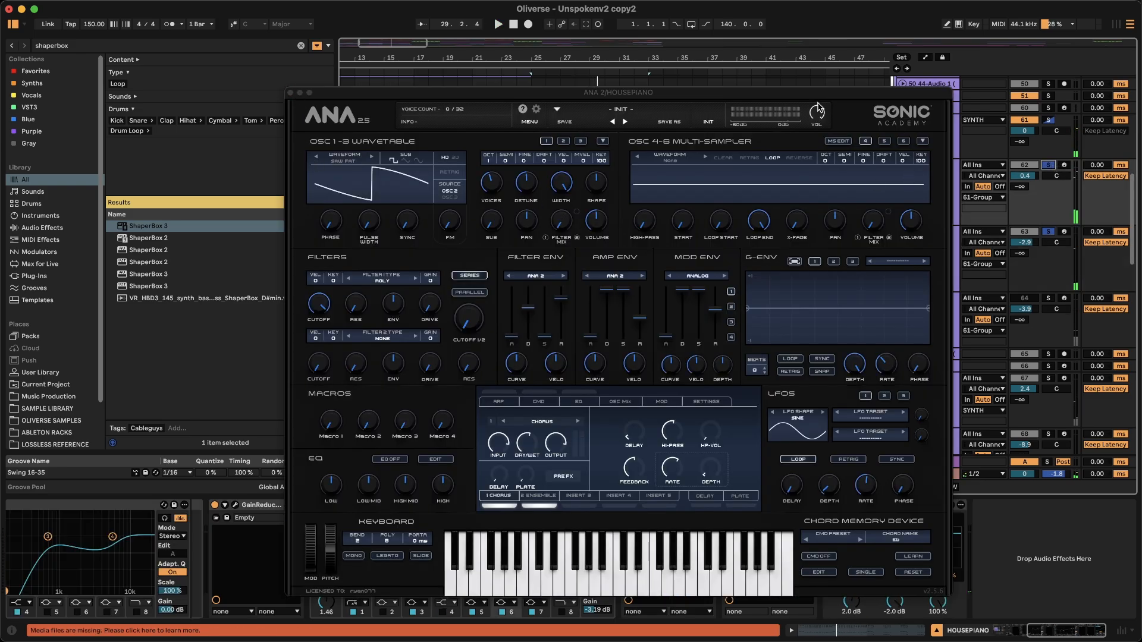
drag(803, 99, 507, 16)
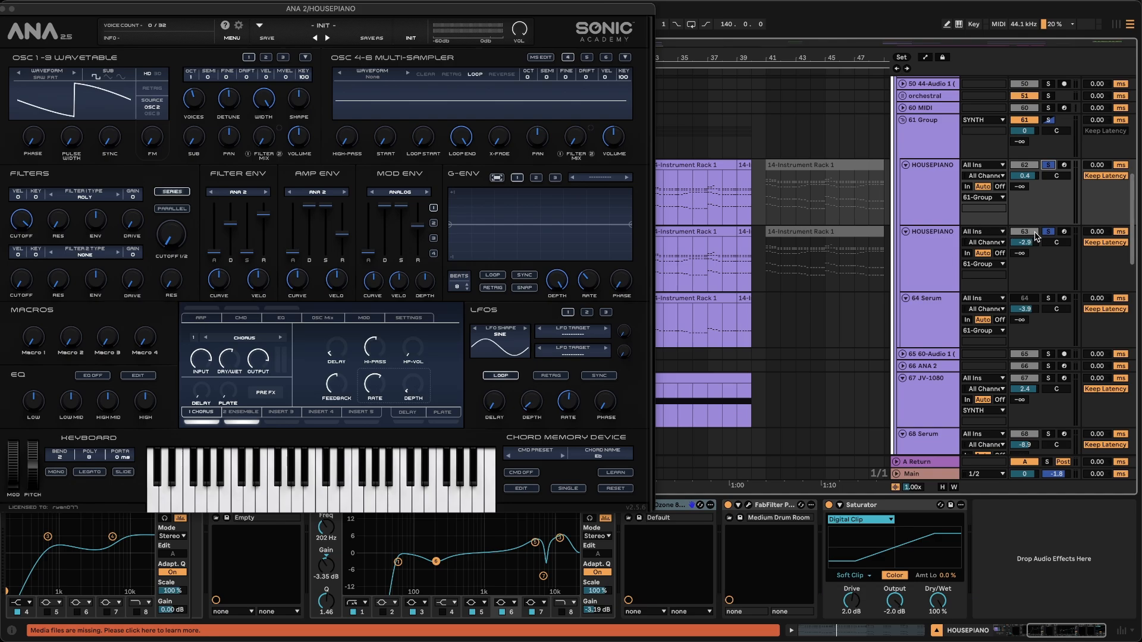
click(1047, 232)
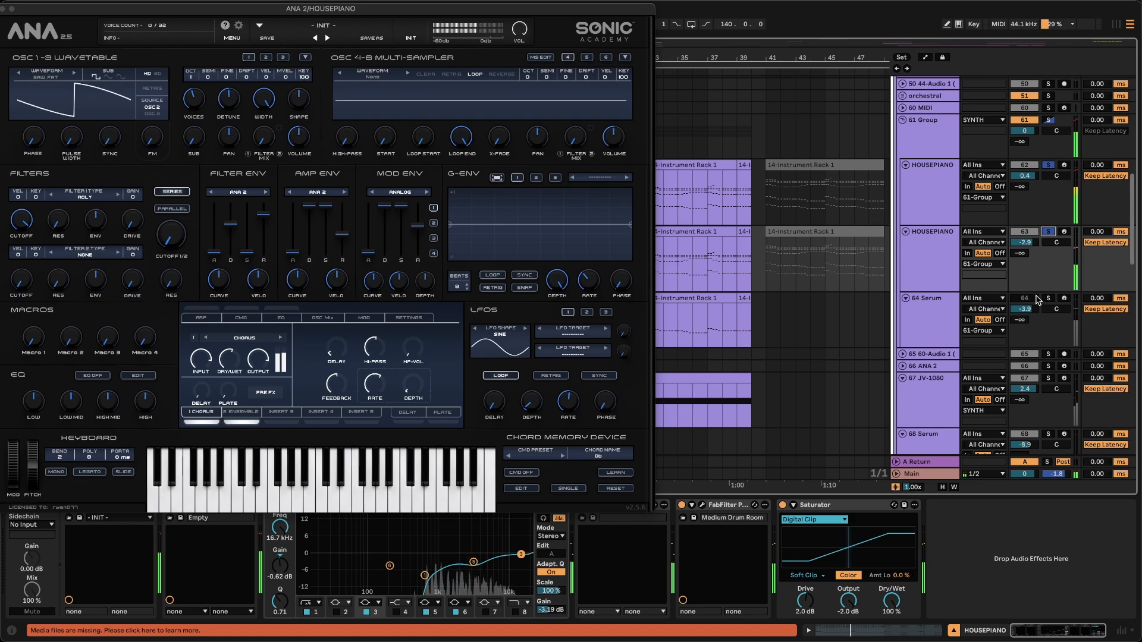
Select and solo the 64 Serum track and play its clip from bar 25.
click(938, 310)
click(1047, 298)
click(1025, 299)
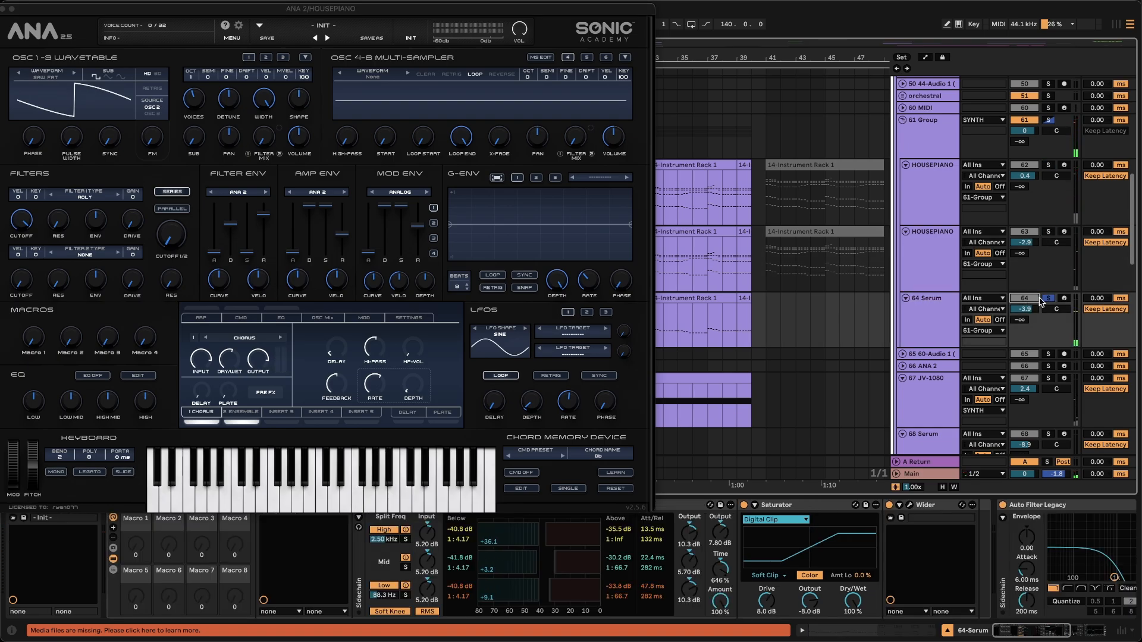
scroll(671, 294, left, 3)
click(667, 296)
scroll(667, 296, left, 3)
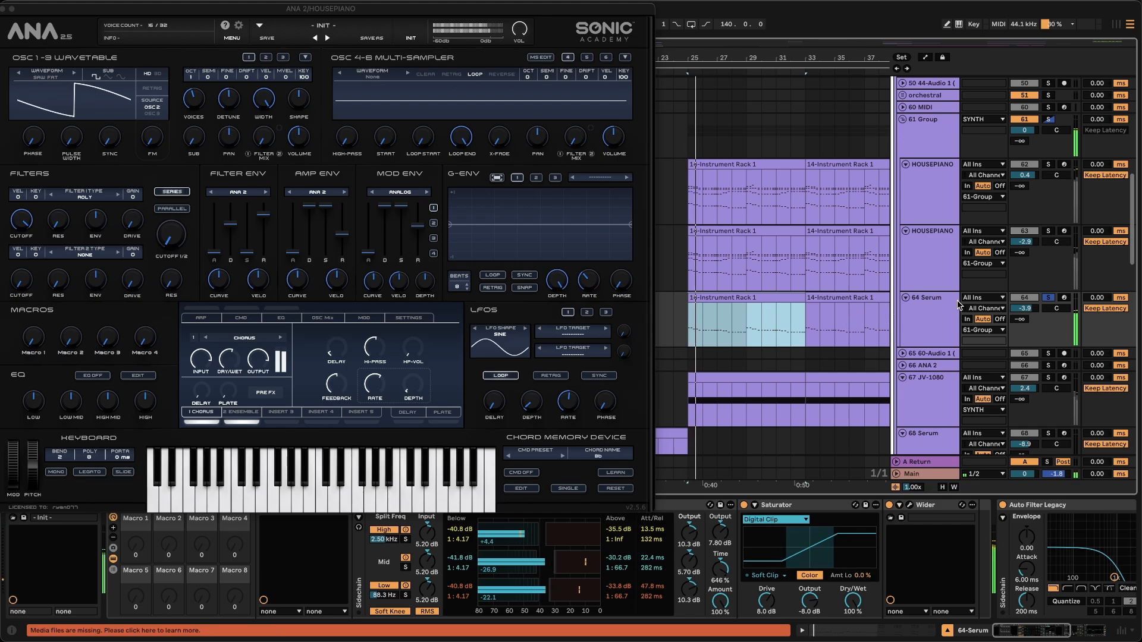
Add both HOUSEPIANO tracks to the soloed 64 Serum layer, hear them together and close the ANA 2 window.
click(1049, 165)
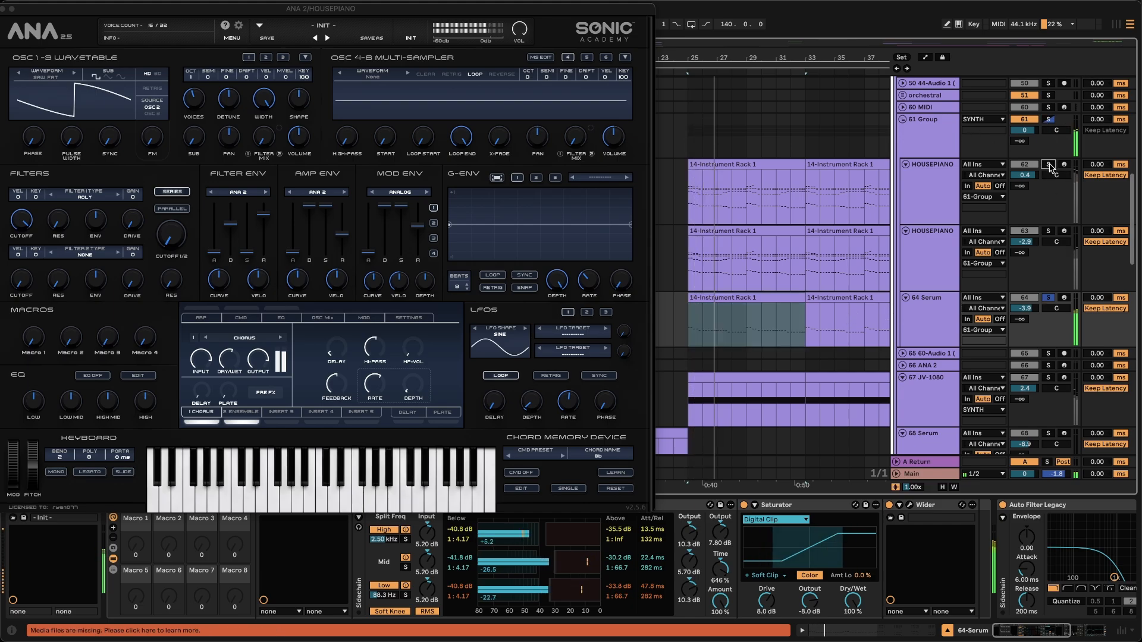
click(1049, 231)
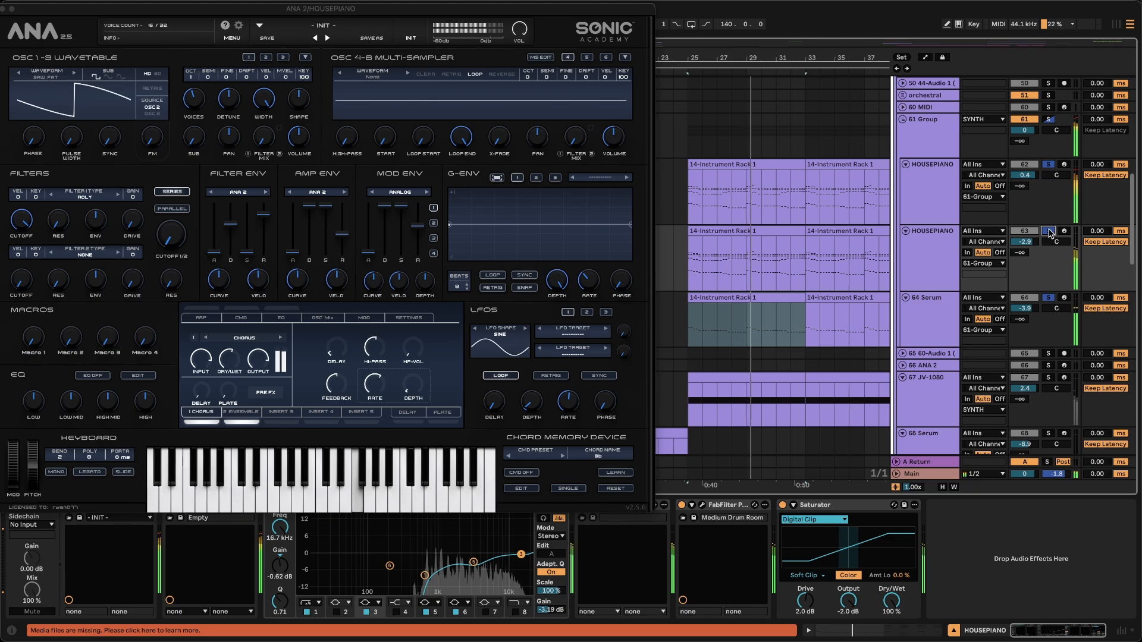
click(1049, 231)
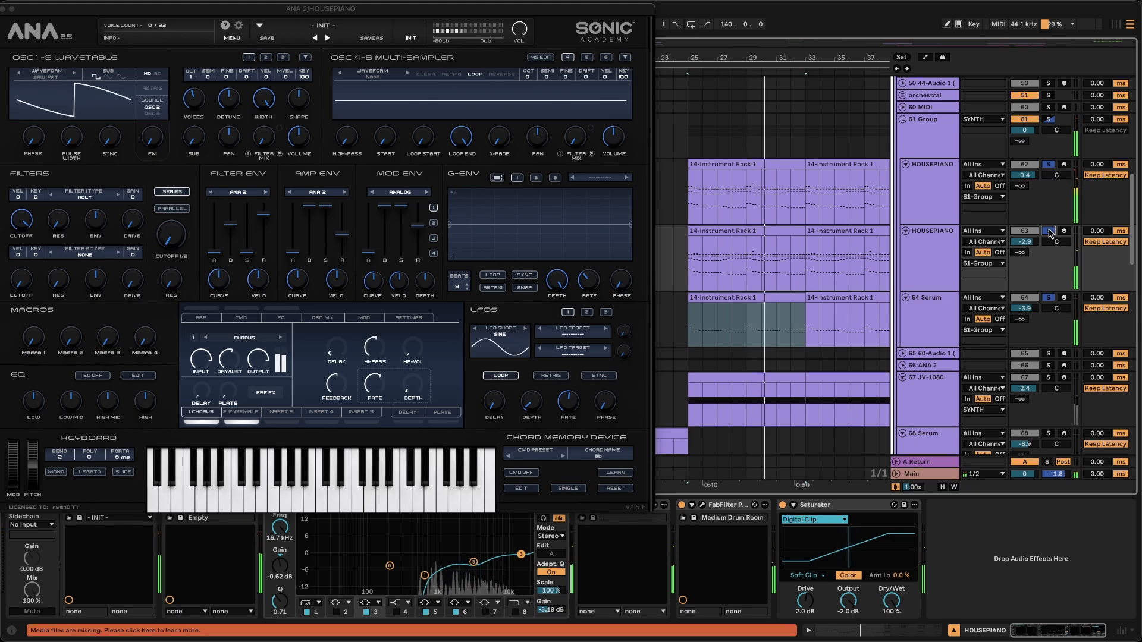
drag(34, 13, 296, 79)
click(302, 76)
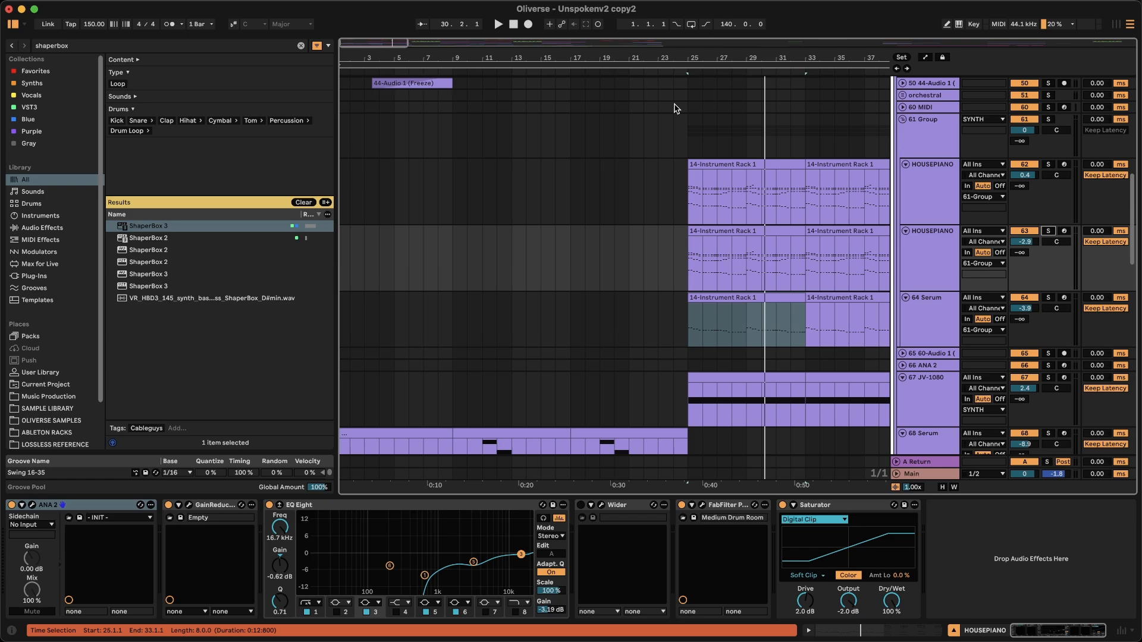
Deactivate the 37 Serum track in the bass section and select the 36 Serum track.
scroll(669, 288, right, 5)
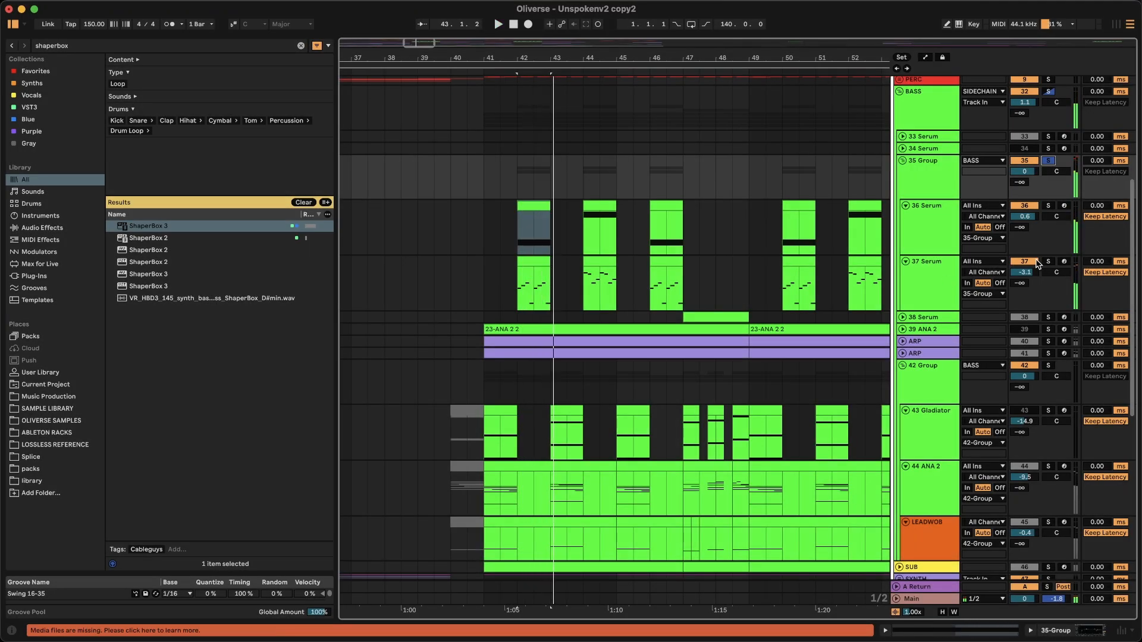
click(1032, 264)
click(929, 267)
click(928, 234)
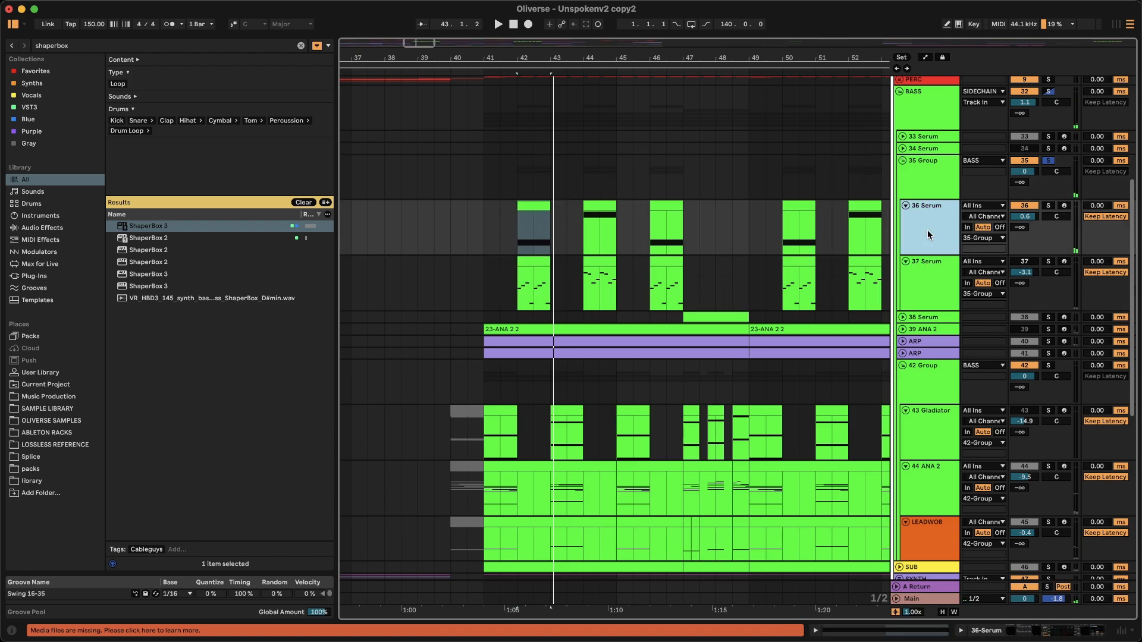
Solo the 36 Serum track and bypass its effects from the BASSBEEF rack through Saturator.
click(927, 193)
click(1061, 629)
click(922, 223)
click(1048, 205)
click(113, 505)
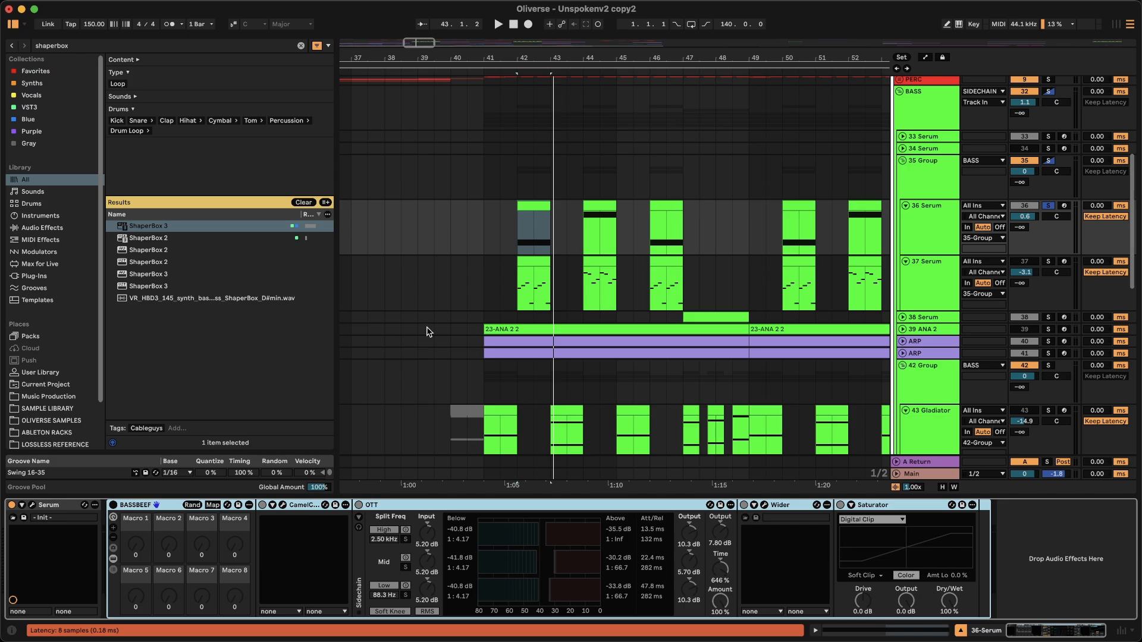
Play the 36 Serum bass, move Serum's Compressor and Filter effects directly below Distortion and switch all three off.
key(space)
drag(667, 132, 286, 107)
click(273, 131)
drag(177, 280, 178, 202)
drag(161, 339, 161, 219)
click(125, 185)
click(126, 203)
click(125, 222)
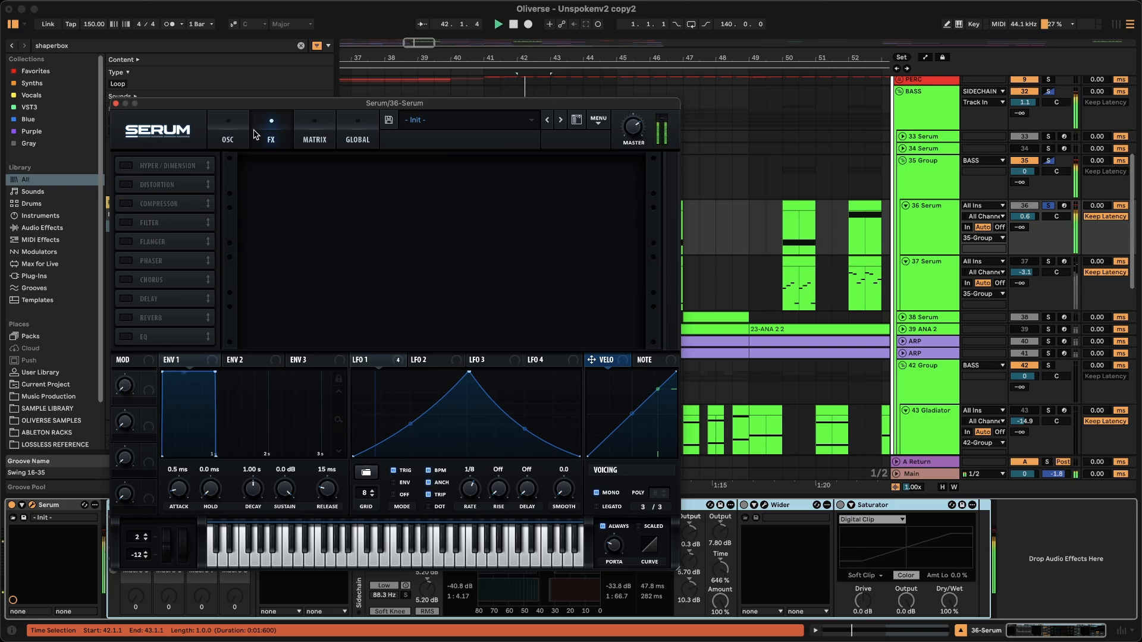
View the 36 Serum track's oscillators and play its clip at bar 42 without effects.
click(249, 131)
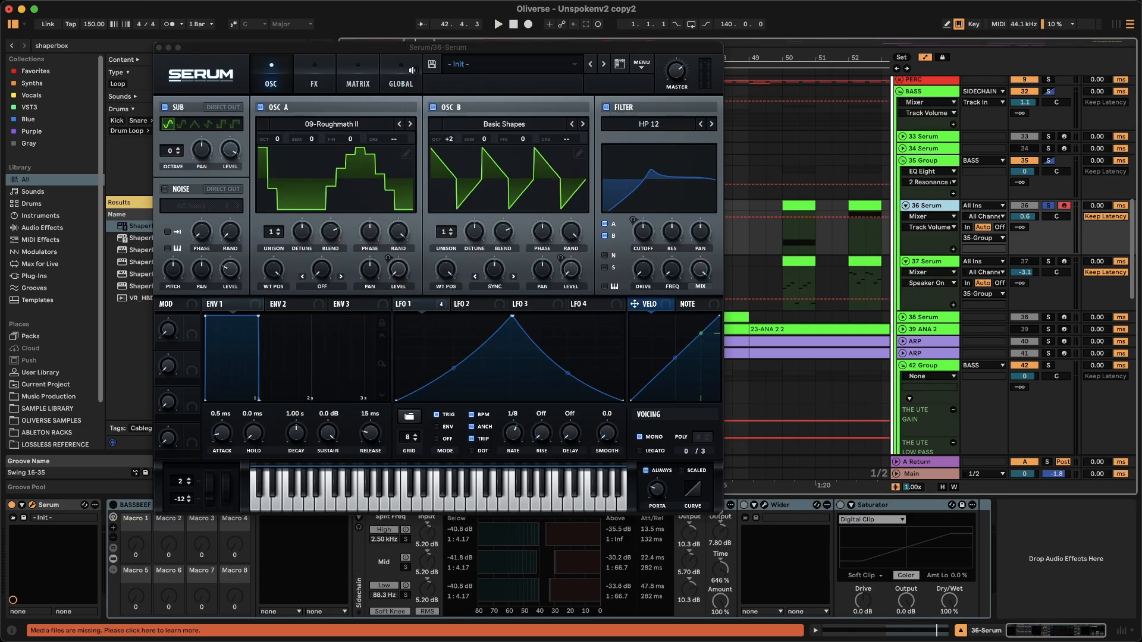
drag(406, 49, 832, 89)
click(532, 208)
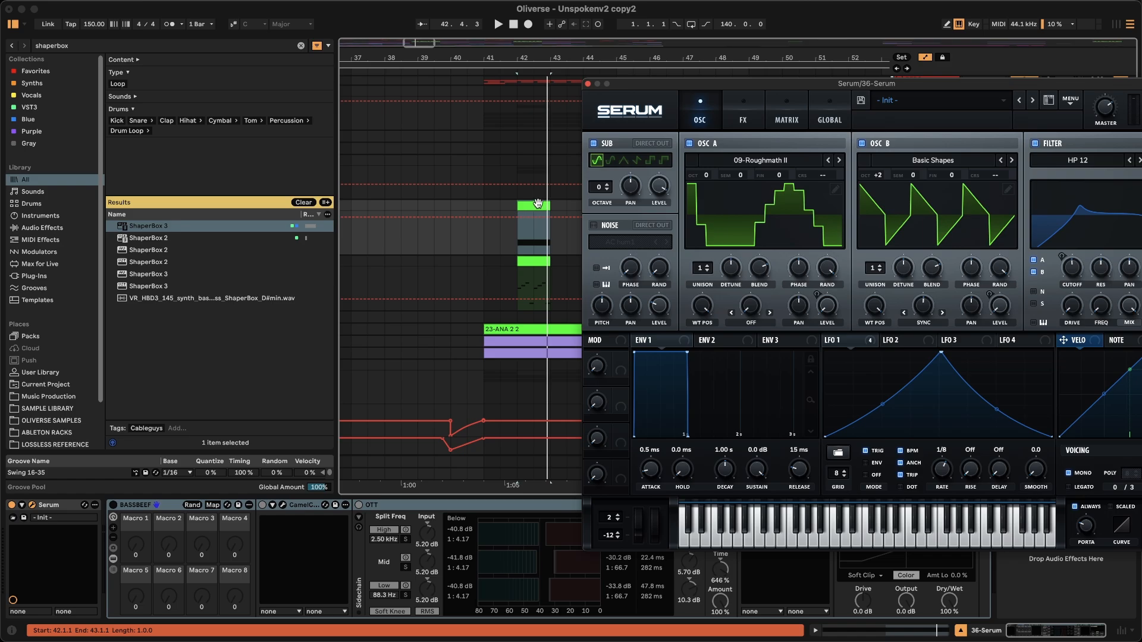
key(space)
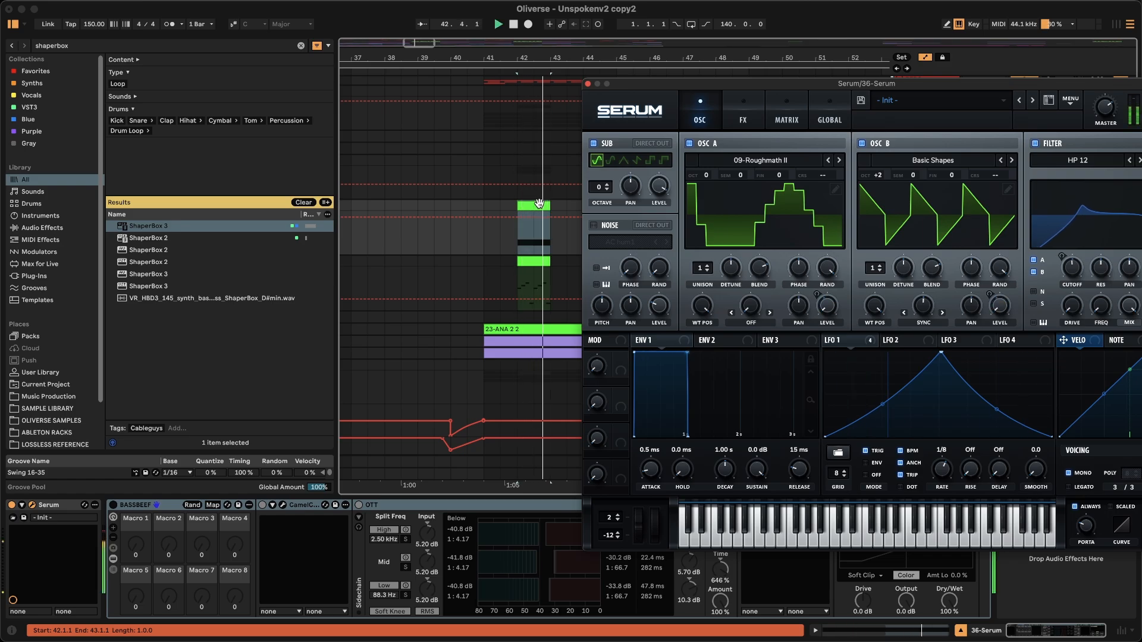
drag(763, 83, 447, 82)
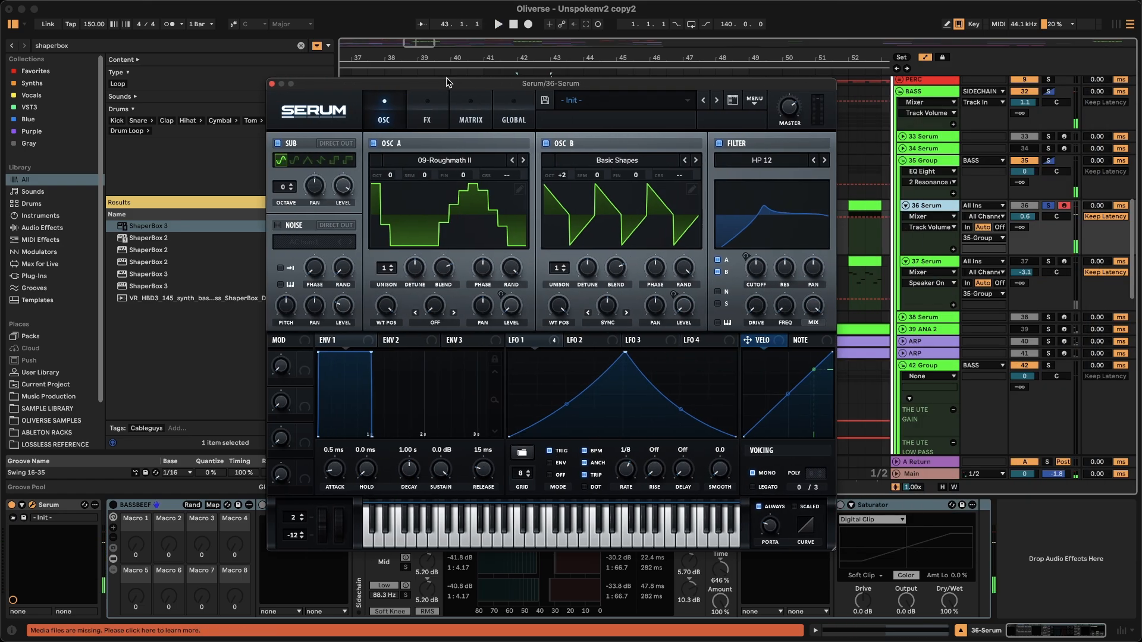
Switch off OSC B and the filter in Serum and play the bass with OSC A and the sub.
click(547, 144)
click(720, 144)
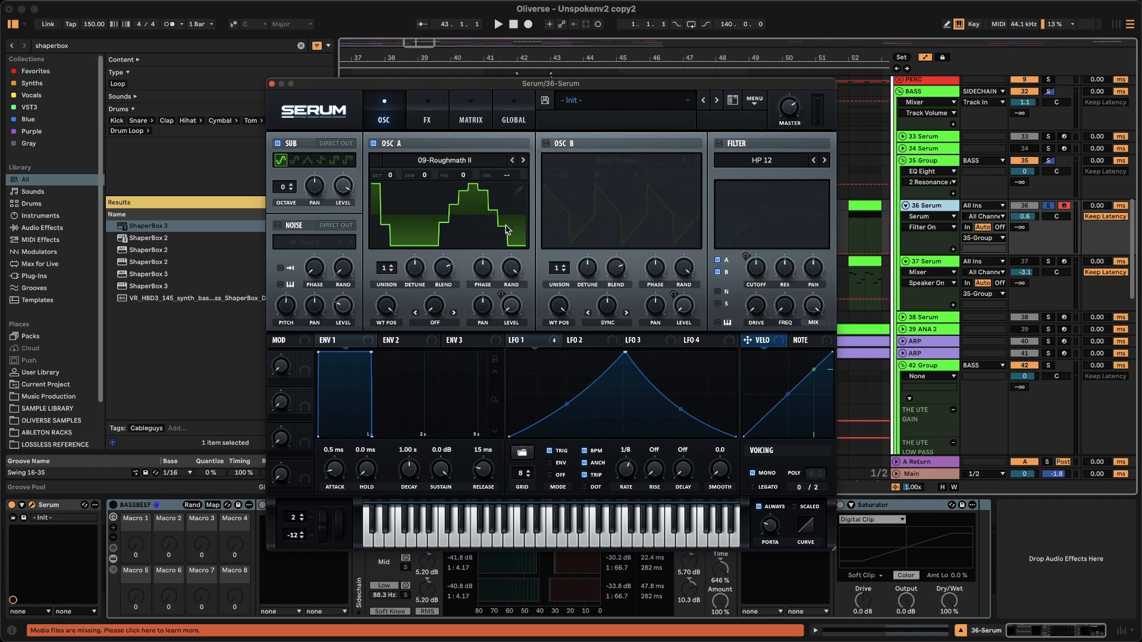
key(space)
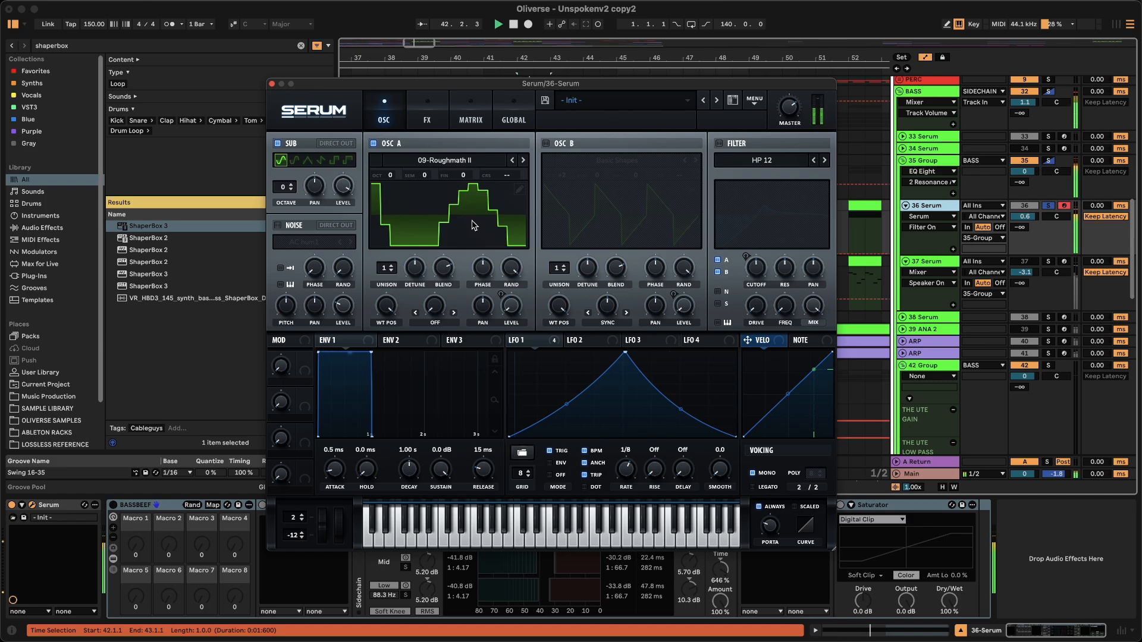
key(space)
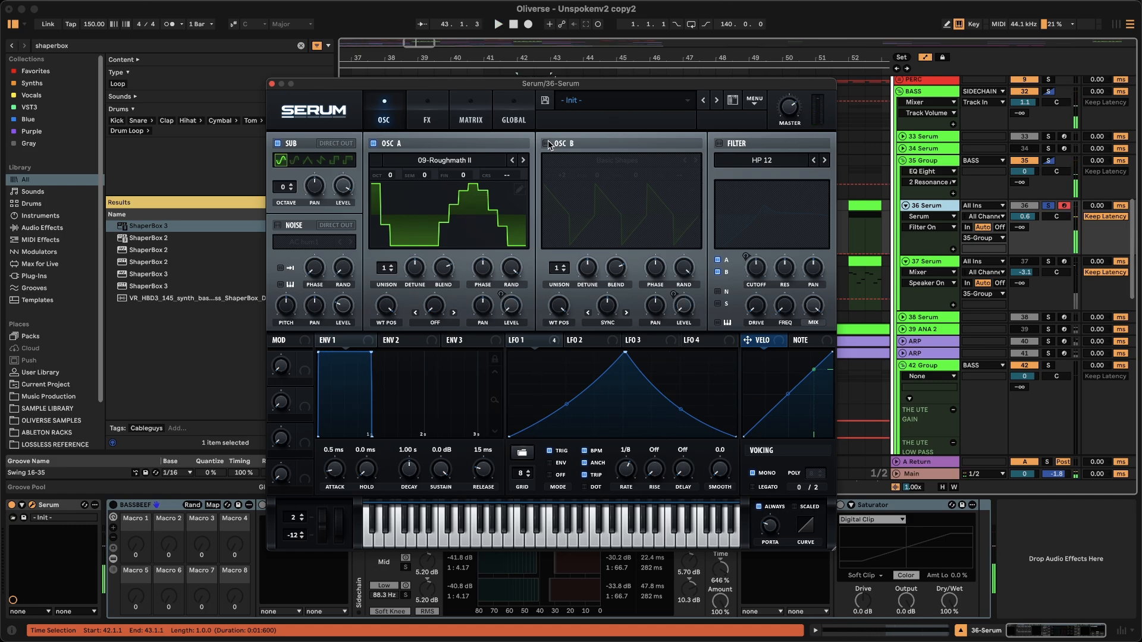
Switch Serum's OSC B on and play the bass with both main oscillators.
click(547, 143)
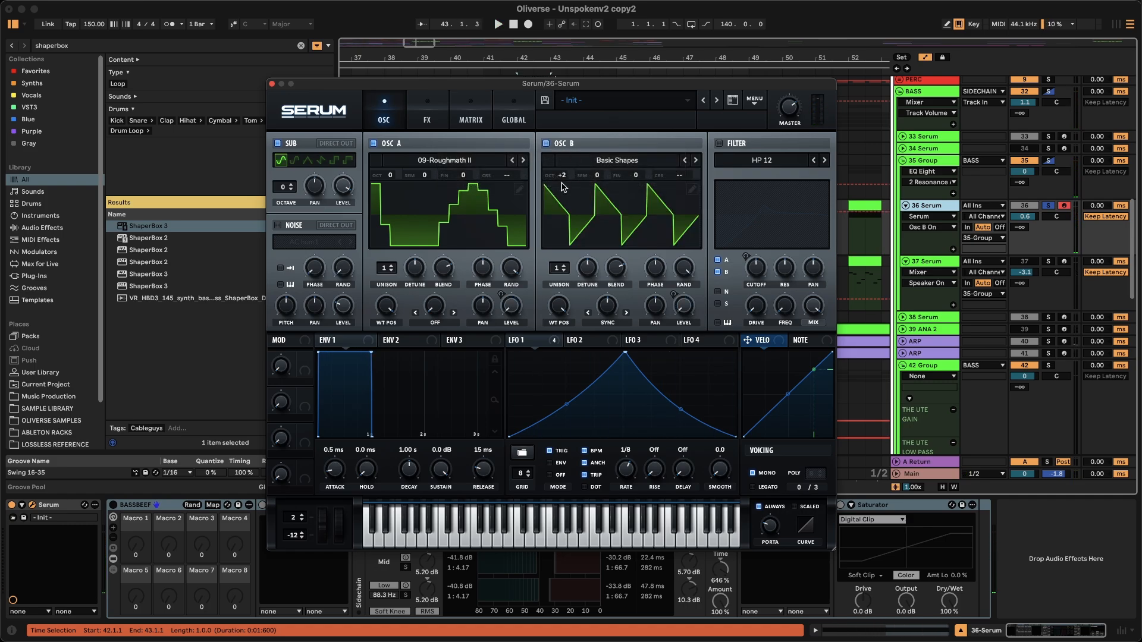
key(space)
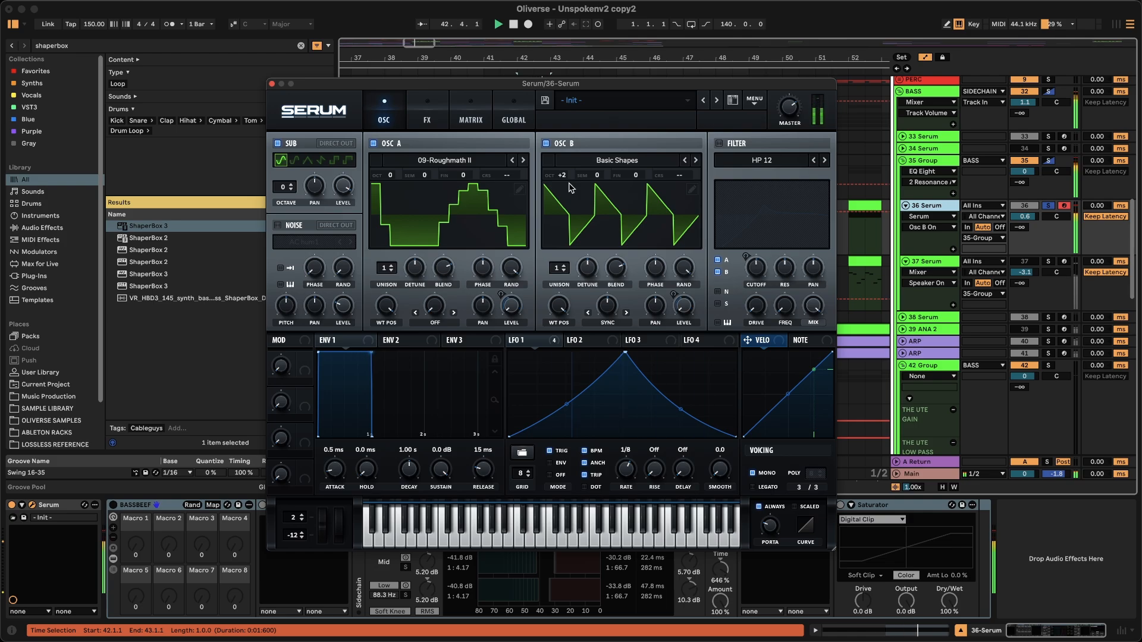
key(space)
Vary OSC B's Sync warp amount and play the bass to hear its effect on the sound.
mouse_move(611, 304)
mouse_move(612, 304)
mouse_down()
mouse_move(612, 373)
mouse_move(616, 307)
mouse_up()
key(space)
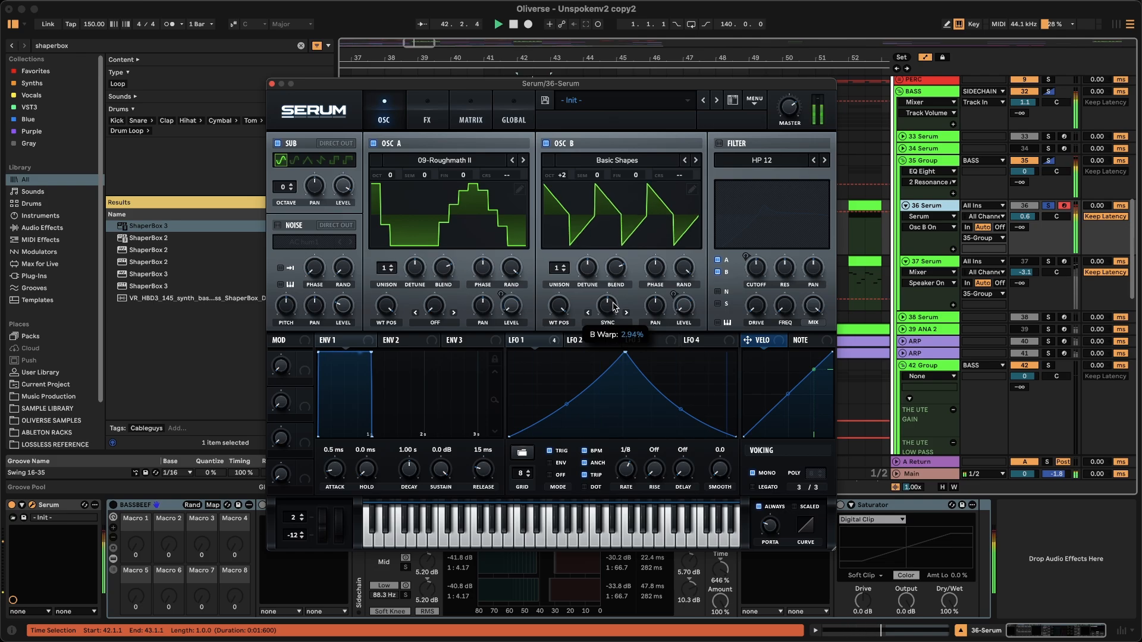
key(space)
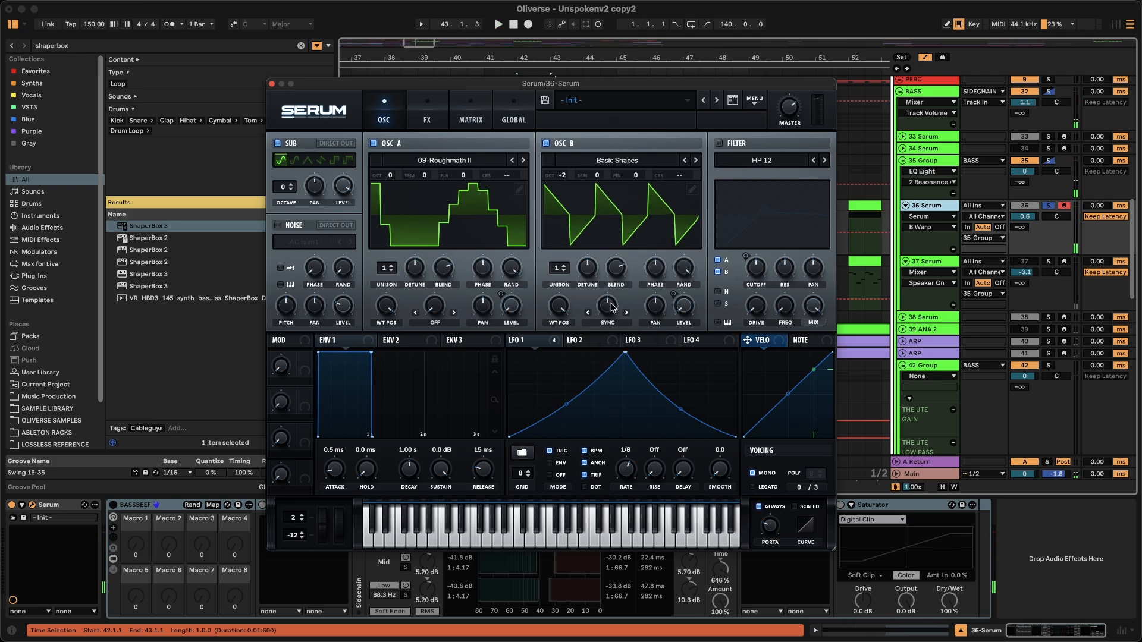
click(613, 306)
drag(613, 306, 615, 310)
key(space)
key(space)
key(space)
Switch on Serum's HP 12 filter and its Tube distortion effect and play the bass through them.
click(719, 144)
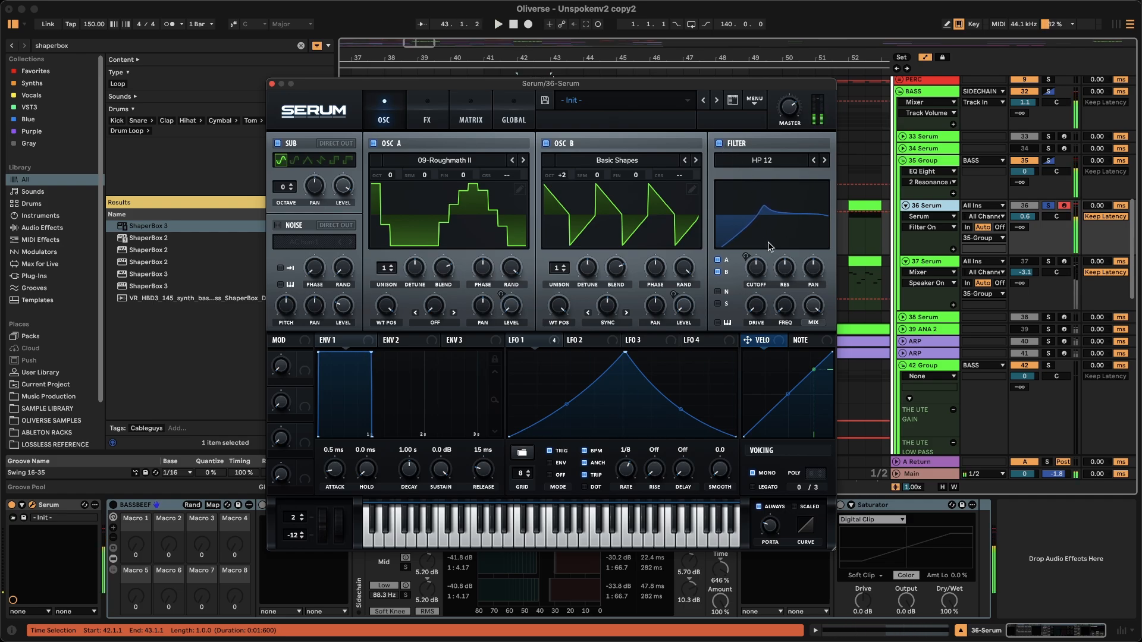
click(427, 115)
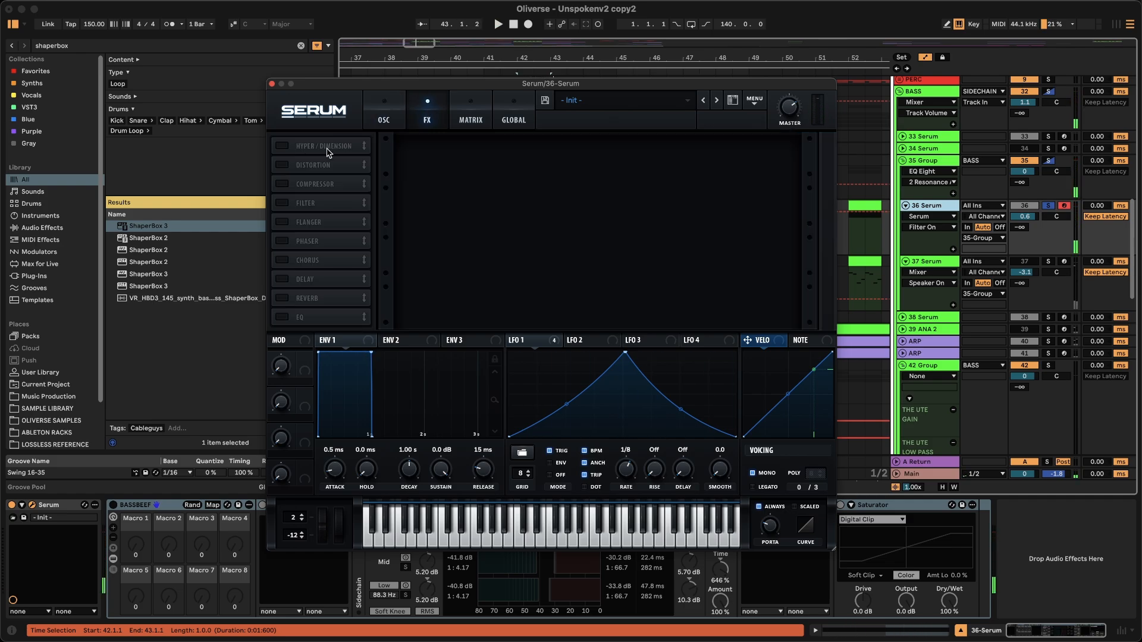
click(283, 165)
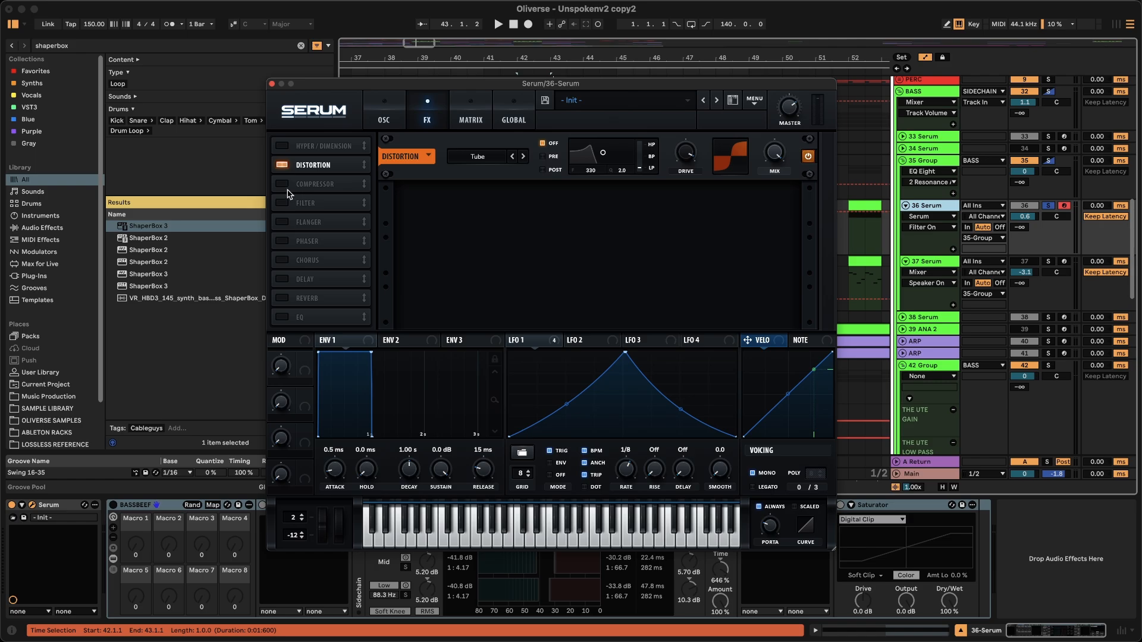
key(space)
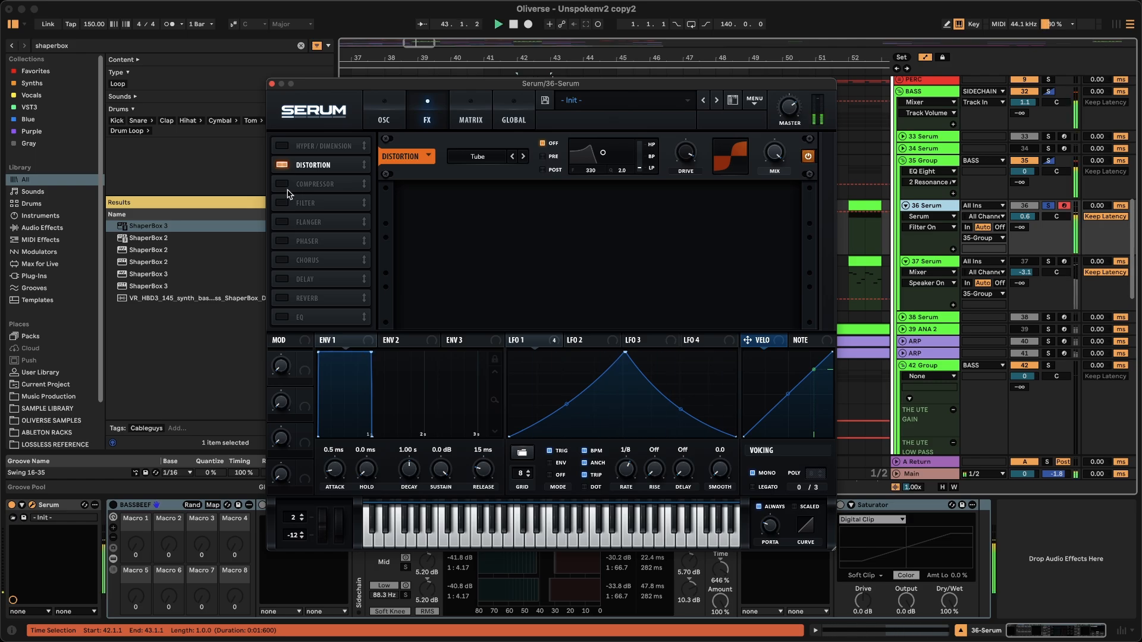
Compare the bass with Serum's sub oscillator off and on, playing the clip each time.
click(375, 117)
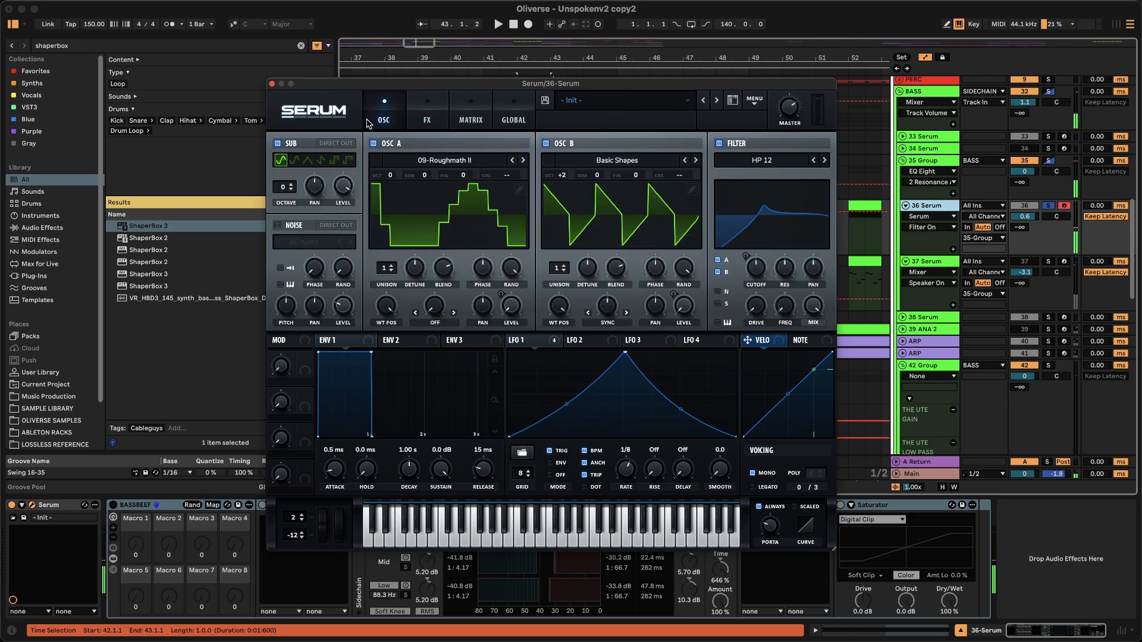
click(278, 144)
key(space)
key(space)
click(278, 144)
key(space)
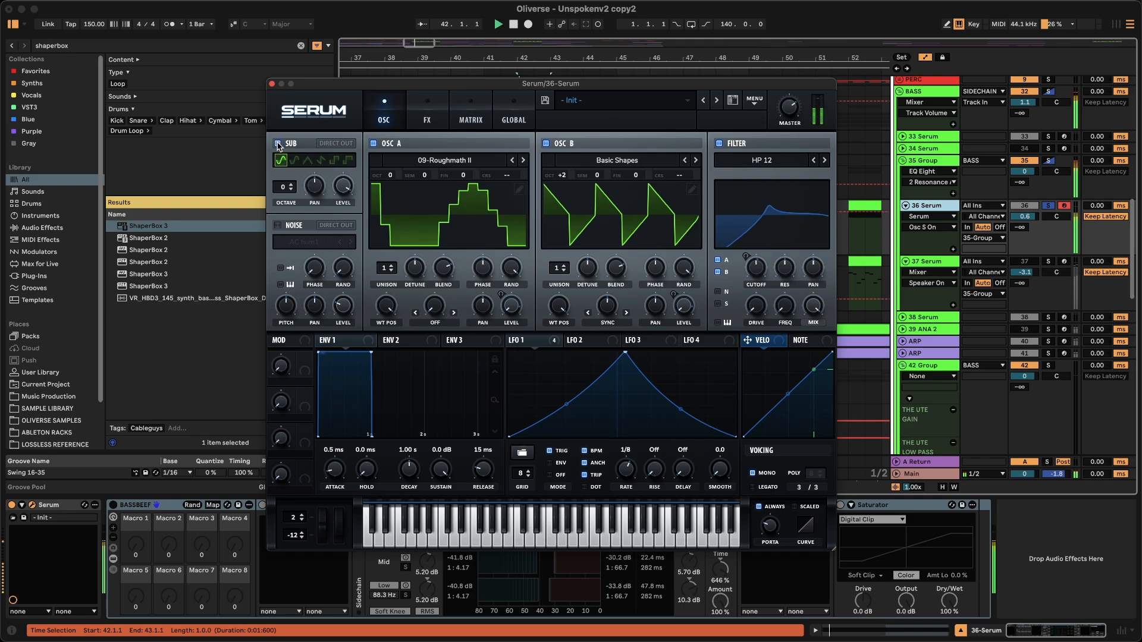
Switch on Serum's multiband Compressor and HN 12 Filter effects and compare the bass with the filter effect off and on.
key(space)
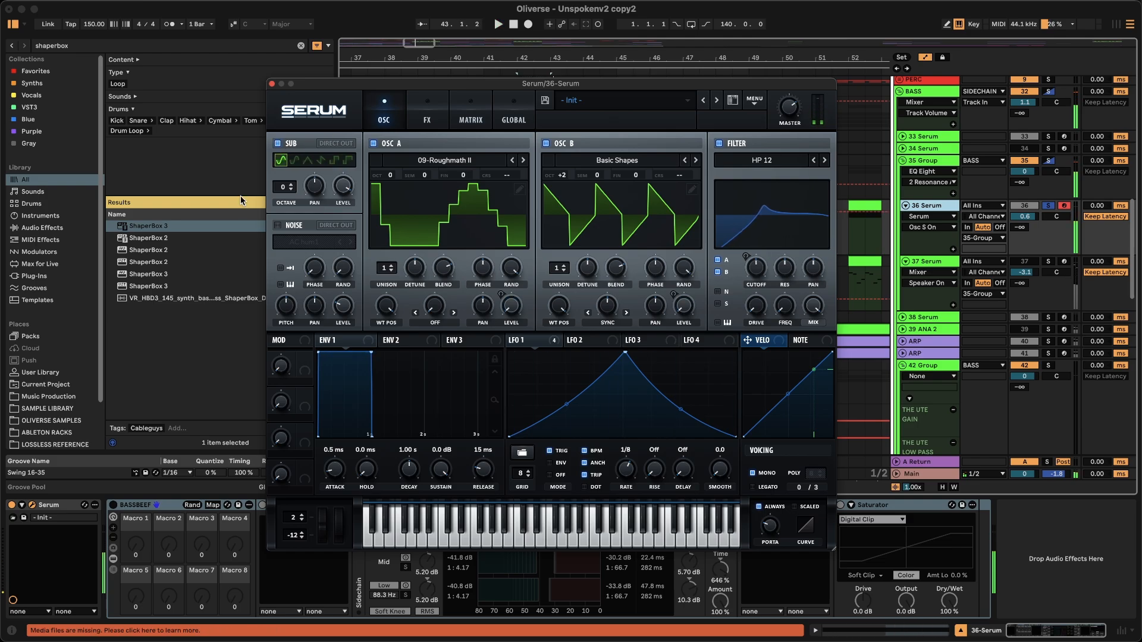
click(422, 110)
click(282, 184)
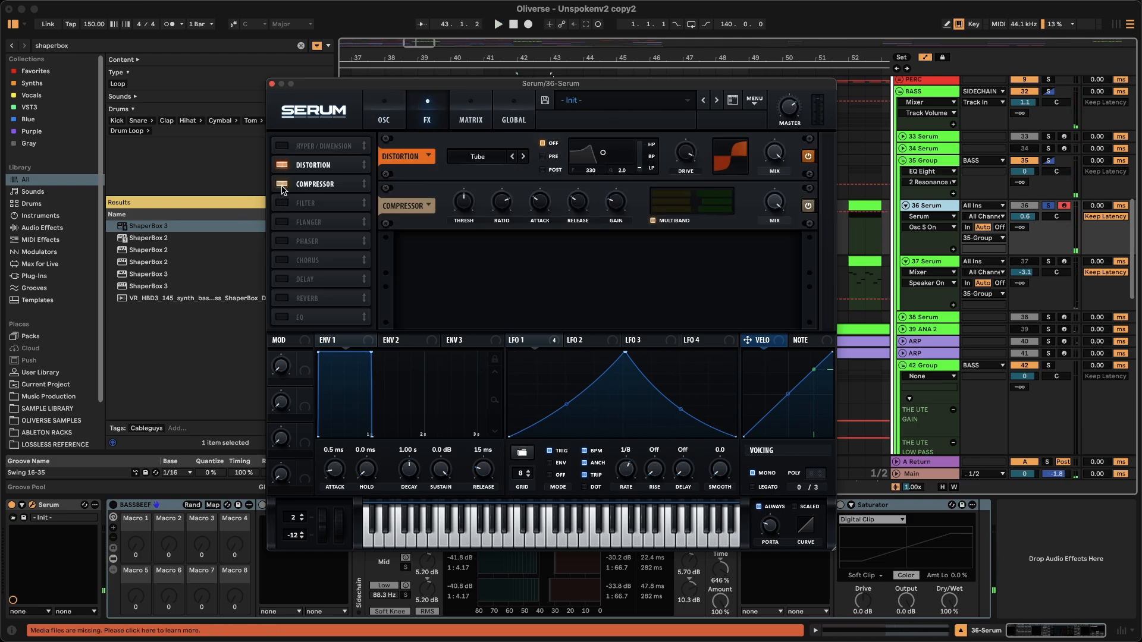
click(283, 203)
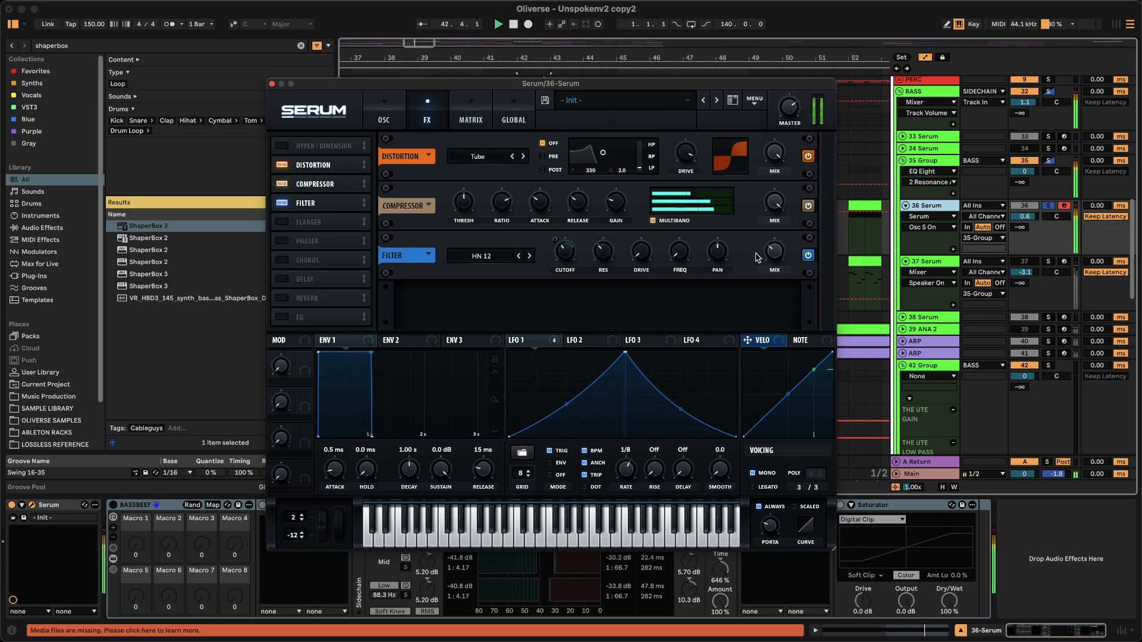
click(808, 255)
click(809, 256)
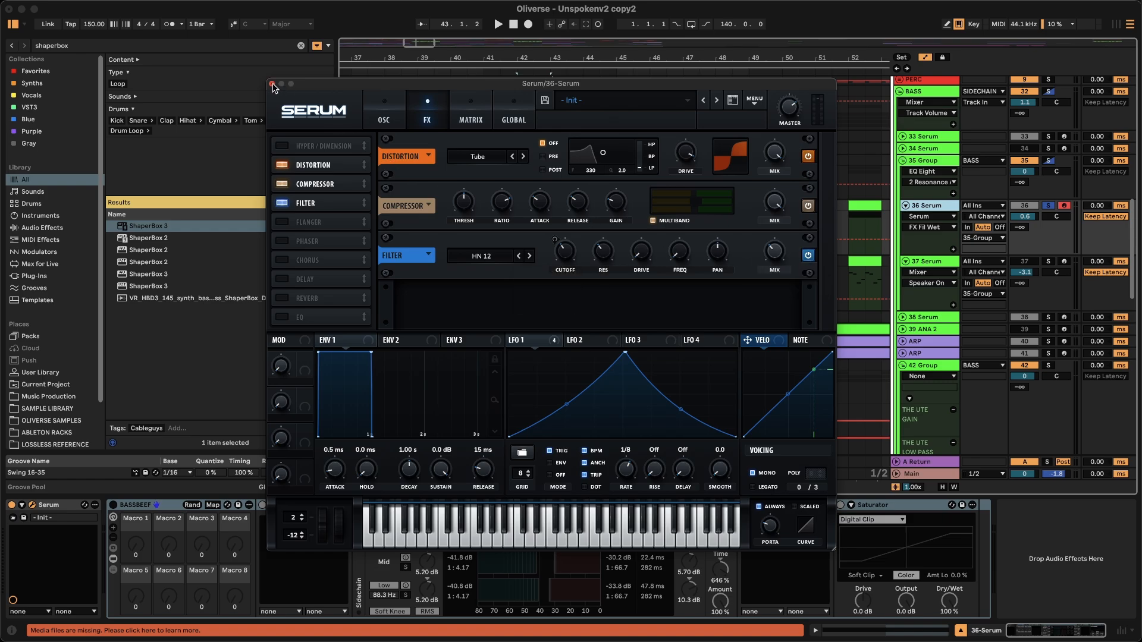
Close the Serum window, reactivate the BASSBEEF rack on track 36 Serum and play the bass through it.
click(272, 84)
click(140, 505)
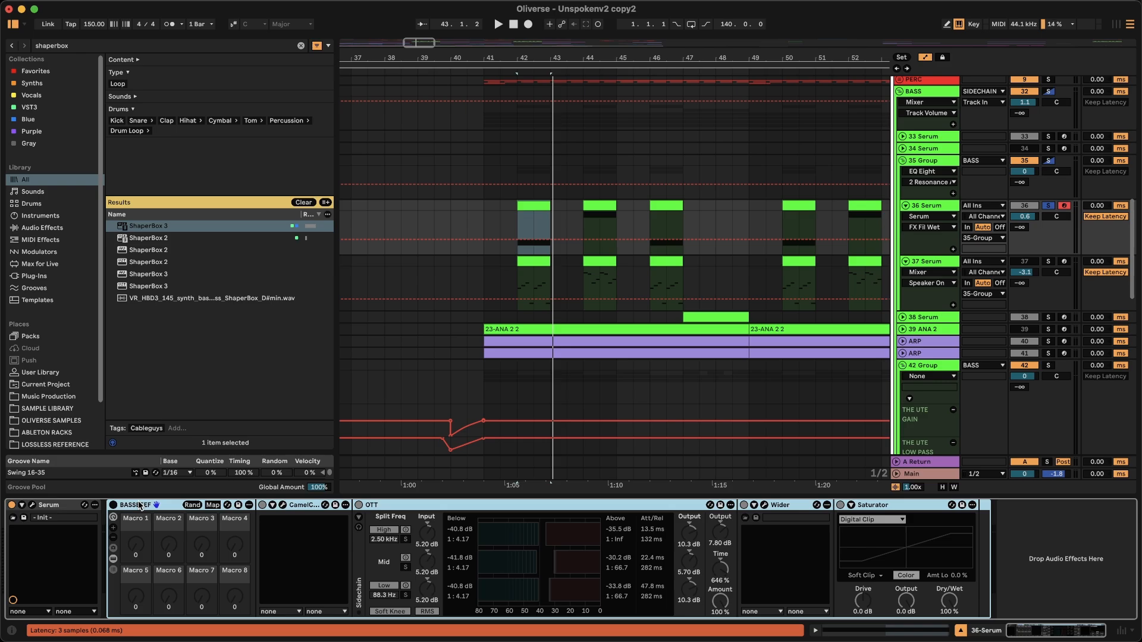
click(114, 506)
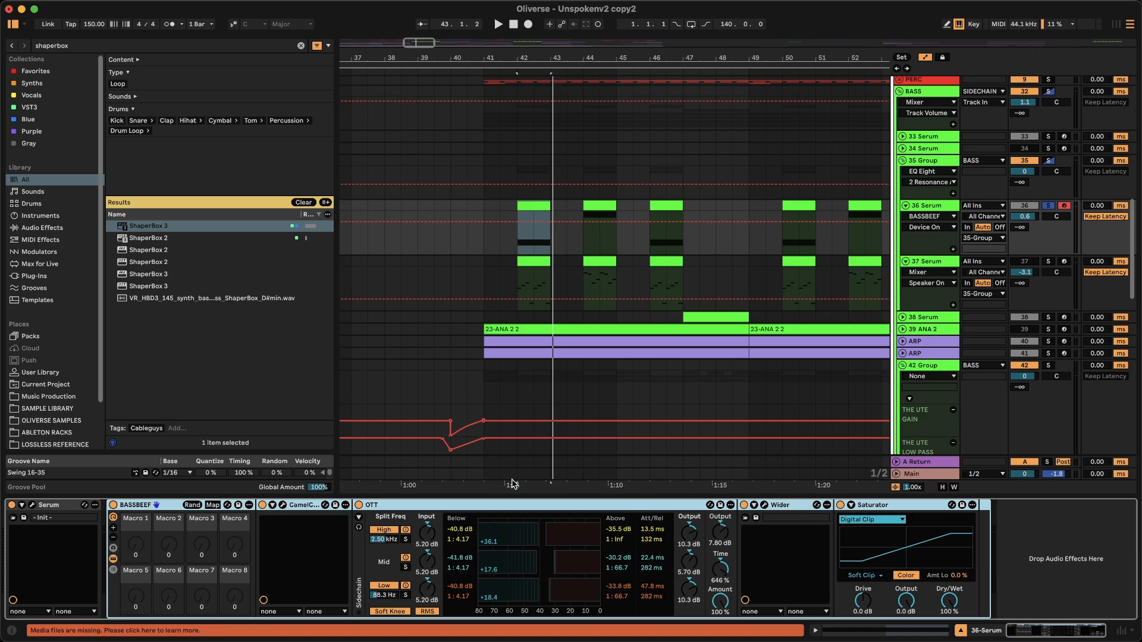
key(space)
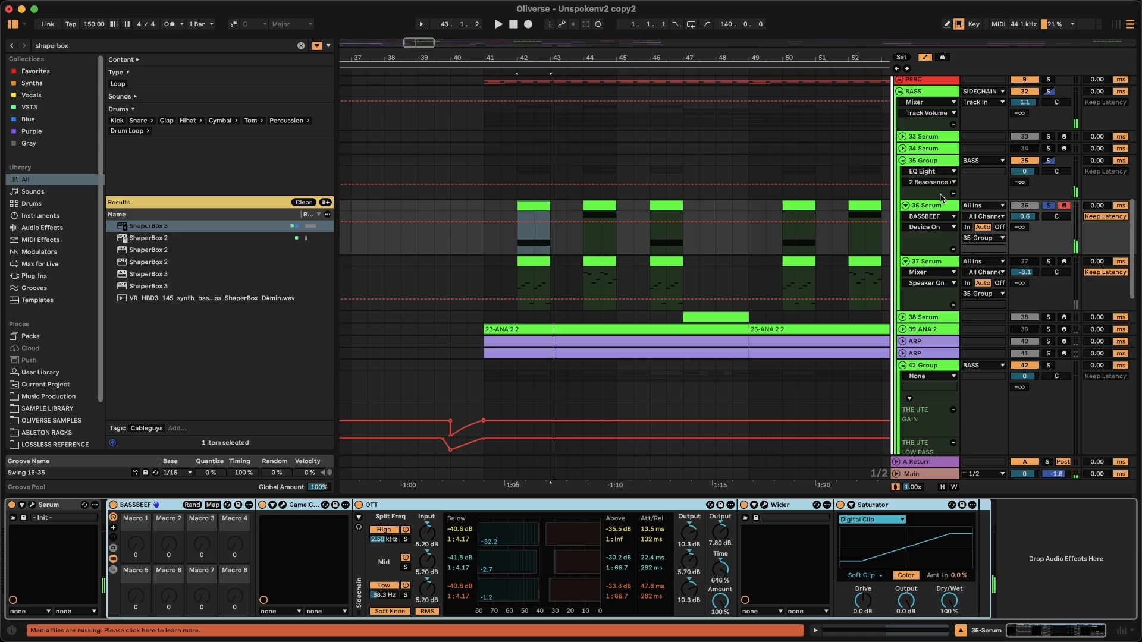
Solo the 37 Serum layer, open its Serum instrument and examine the effects and oscillator settings.
click(982, 229)
click(929, 264)
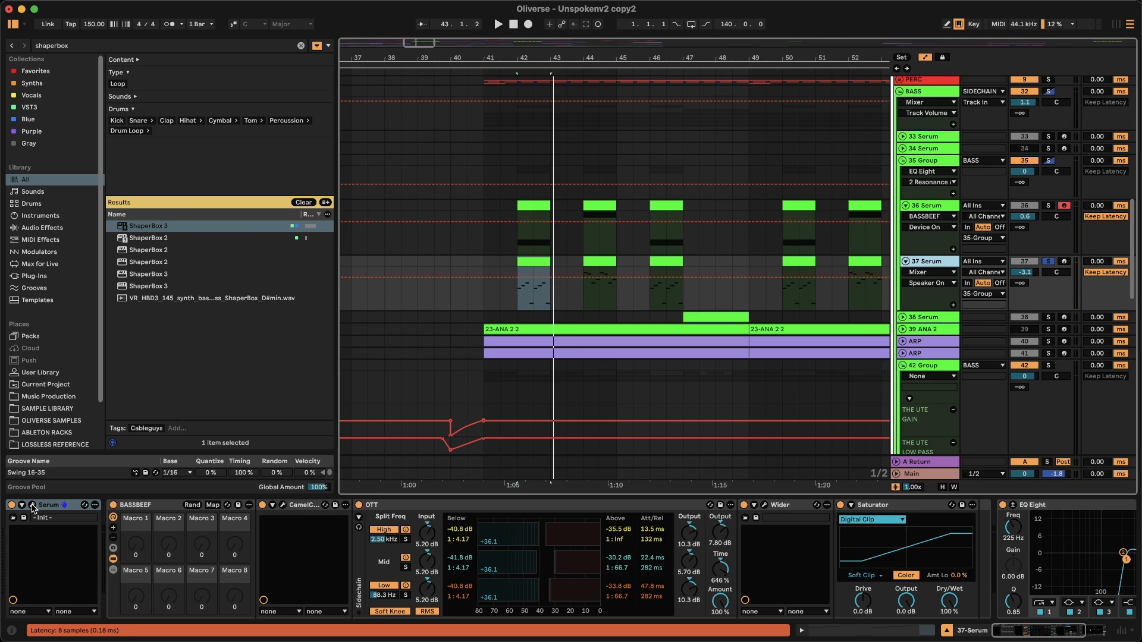
click(33, 505)
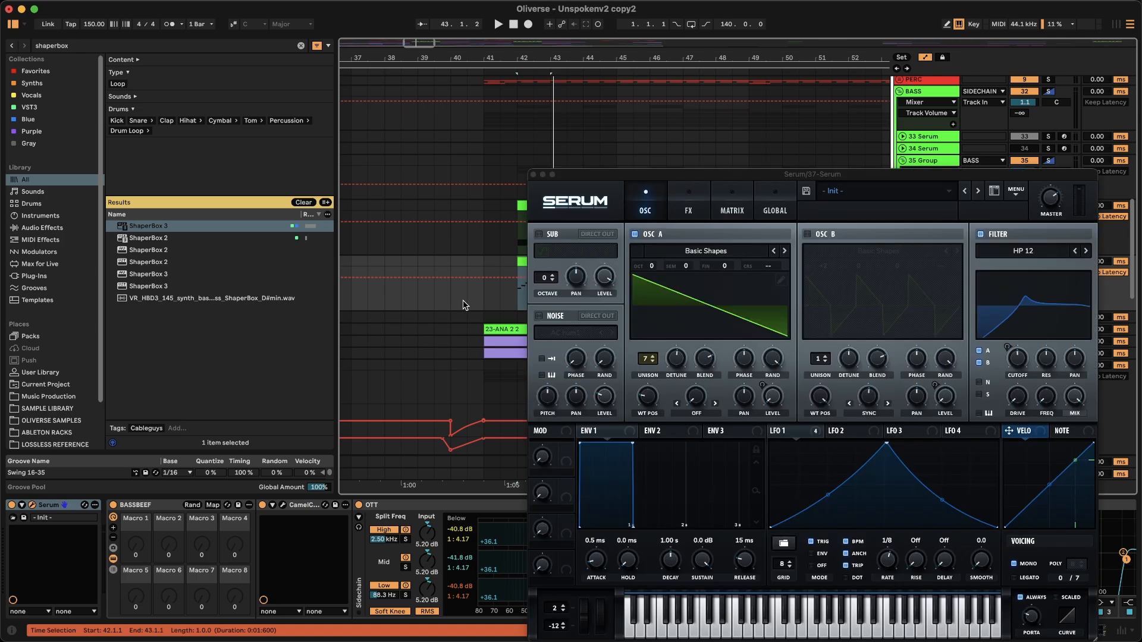
click(687, 208)
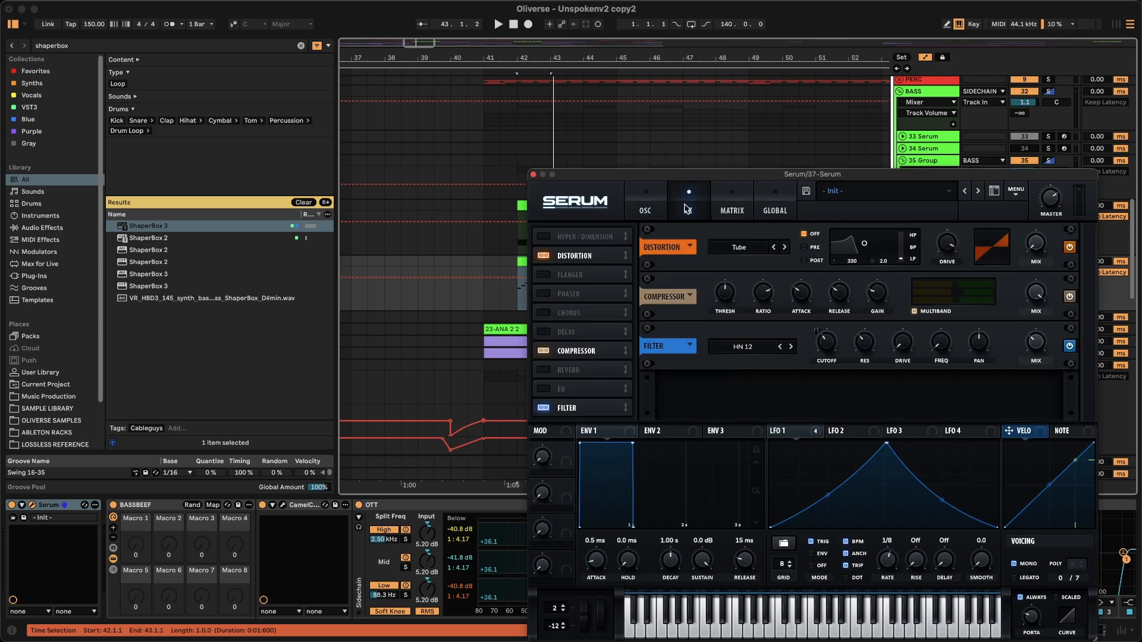
click(652, 204)
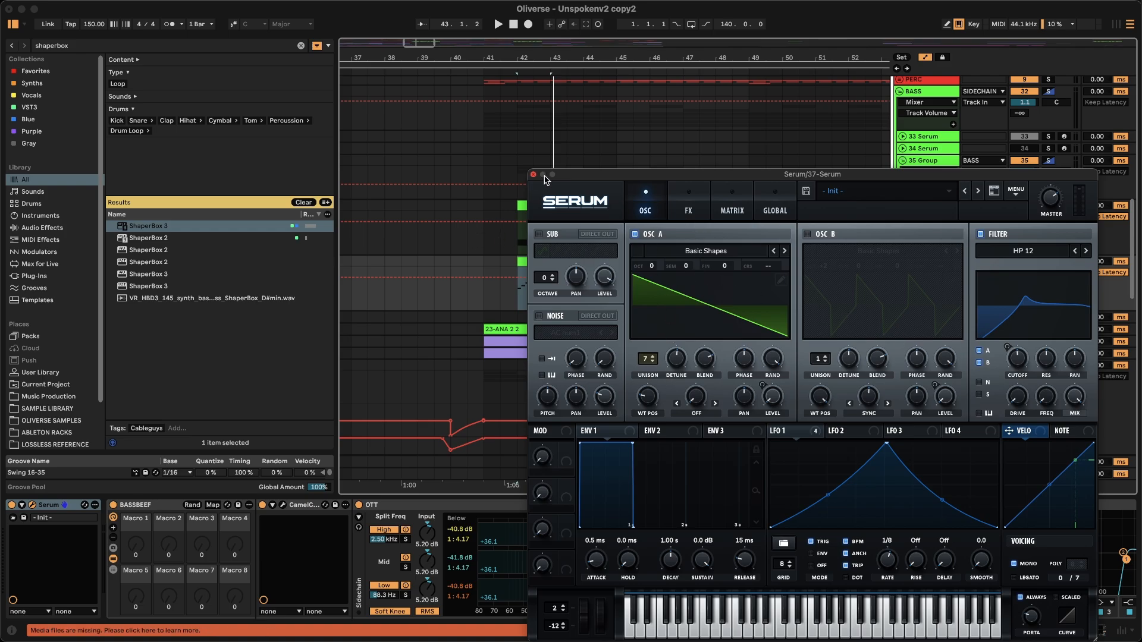
drag(565, 176, 354, 74)
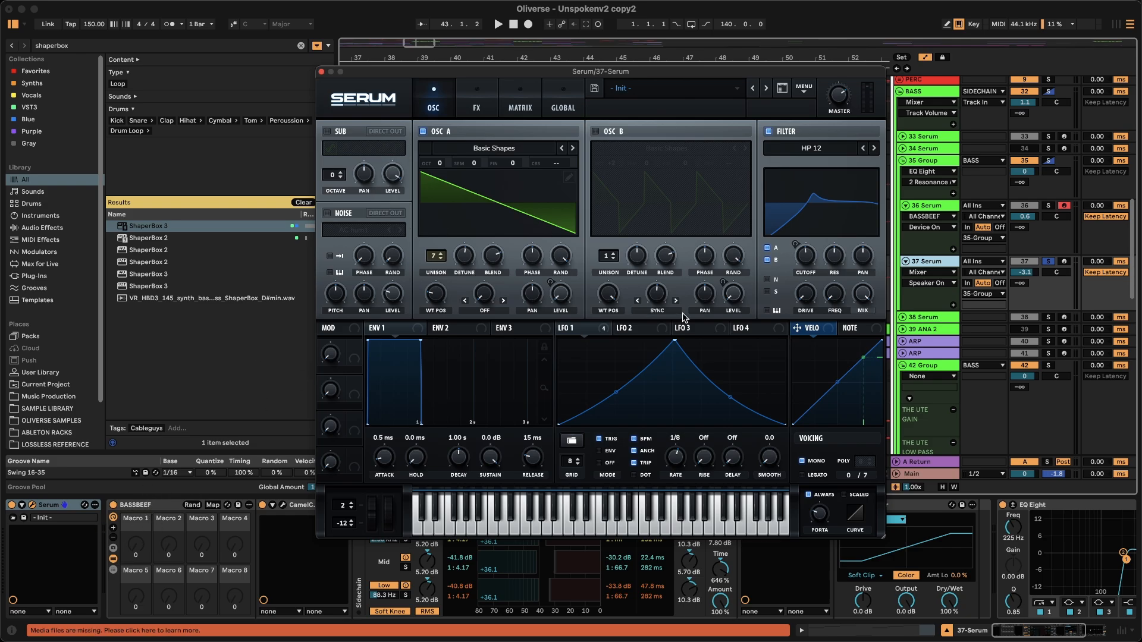
Examine track 37 Serum's effect chain through to its EQ Eight and close the Serum window.
scroll(880, 550, right, 3)
scroll(1026, 572, right, 3)
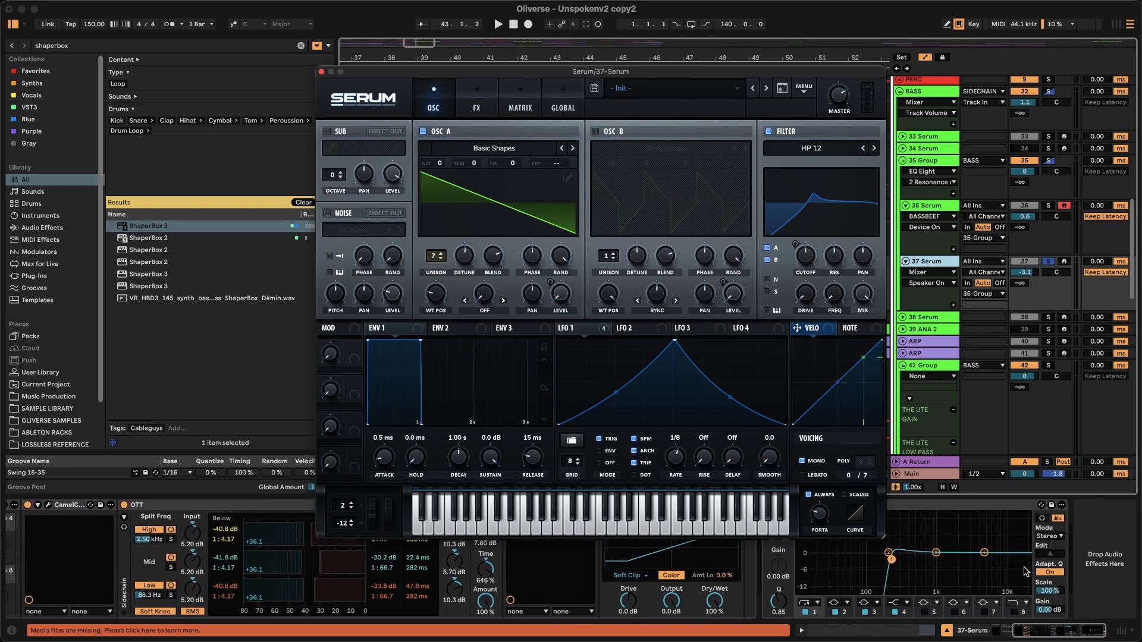
click(321, 72)
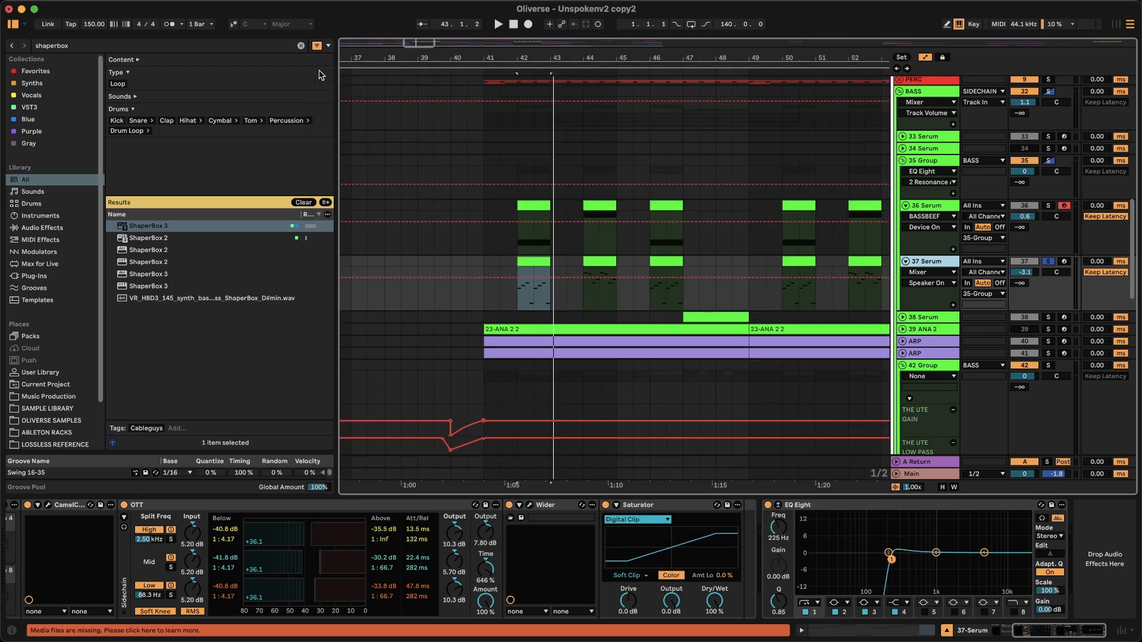
Solo 35 Group and play its two Serum bass layers together from bar 42.
scroll(525, 232, up, 5)
click(931, 156)
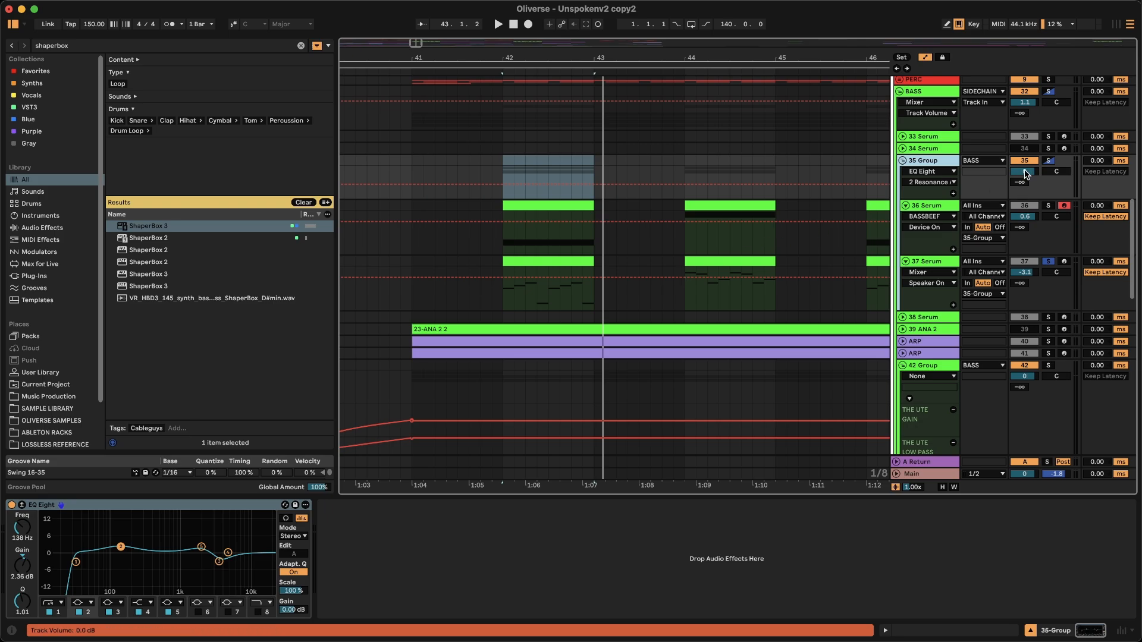
key(space)
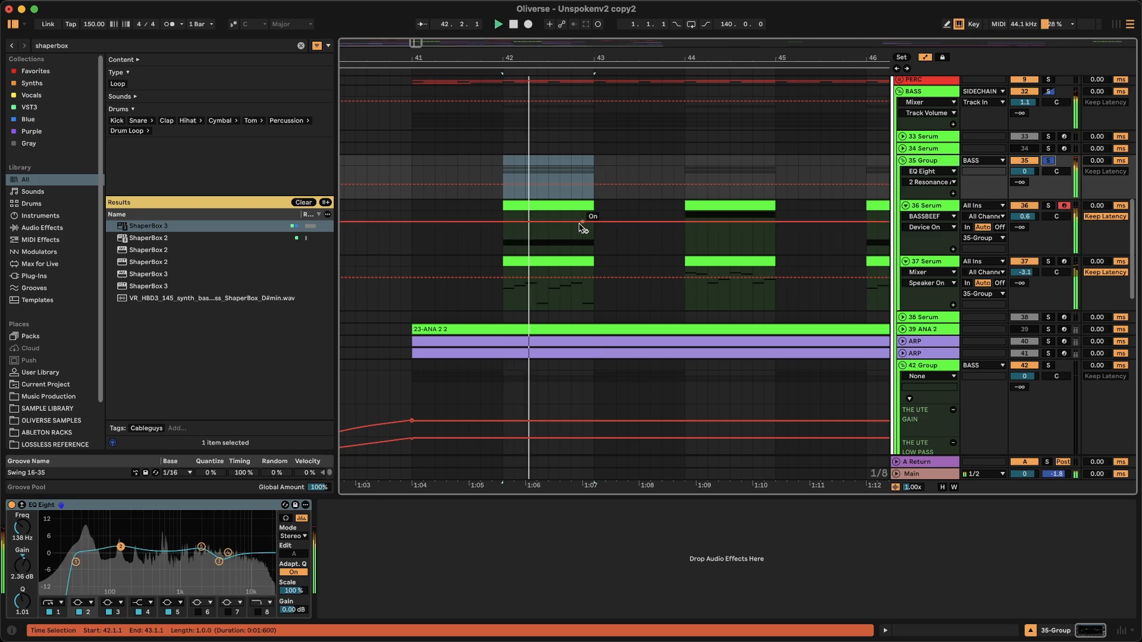
scroll(582, 229, down, 5)
scroll(582, 229, right, 5)
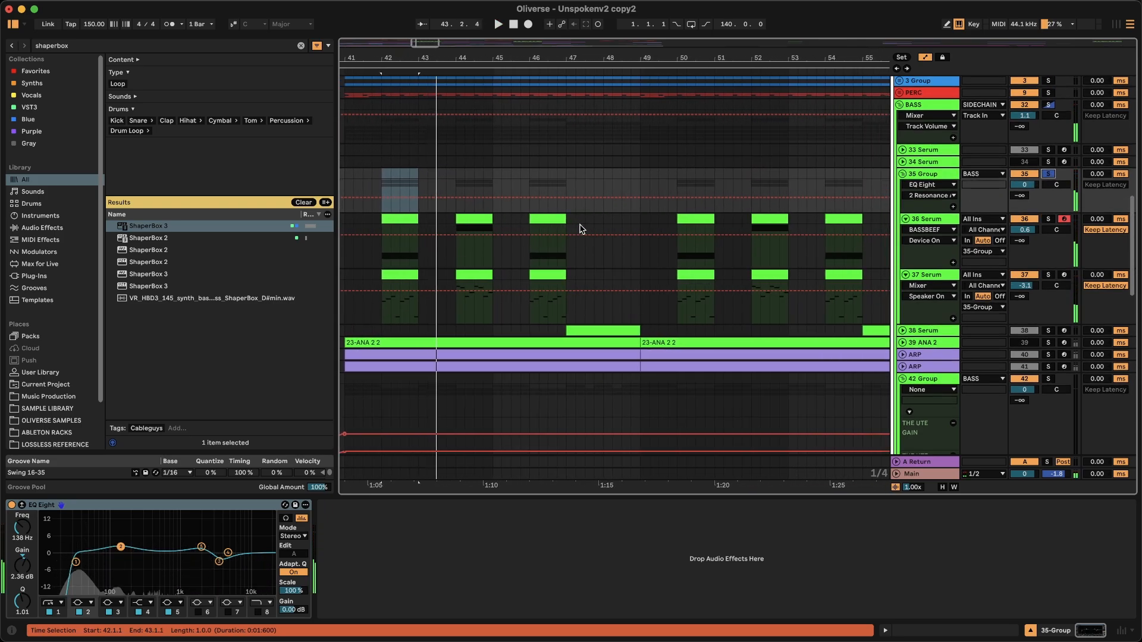
scroll(582, 229, down, 3)
scroll(582, 229, down, 2)
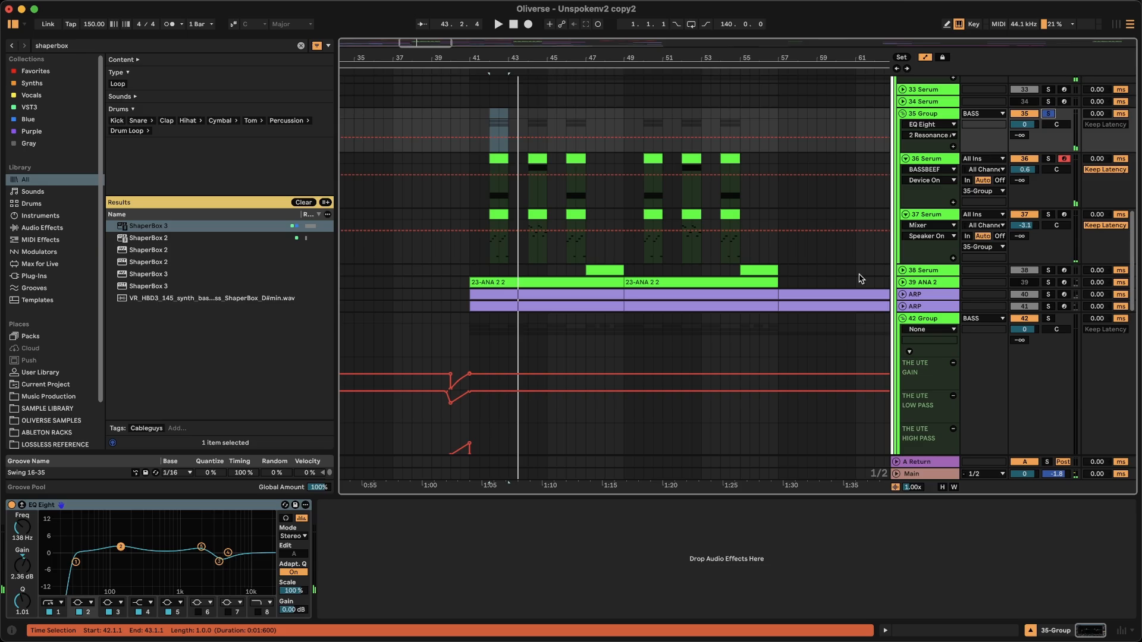
Examine the device chains of the SIDECHAIN, BASS, SYNTH, FX and SUB tracks one after another.
click(1032, 260)
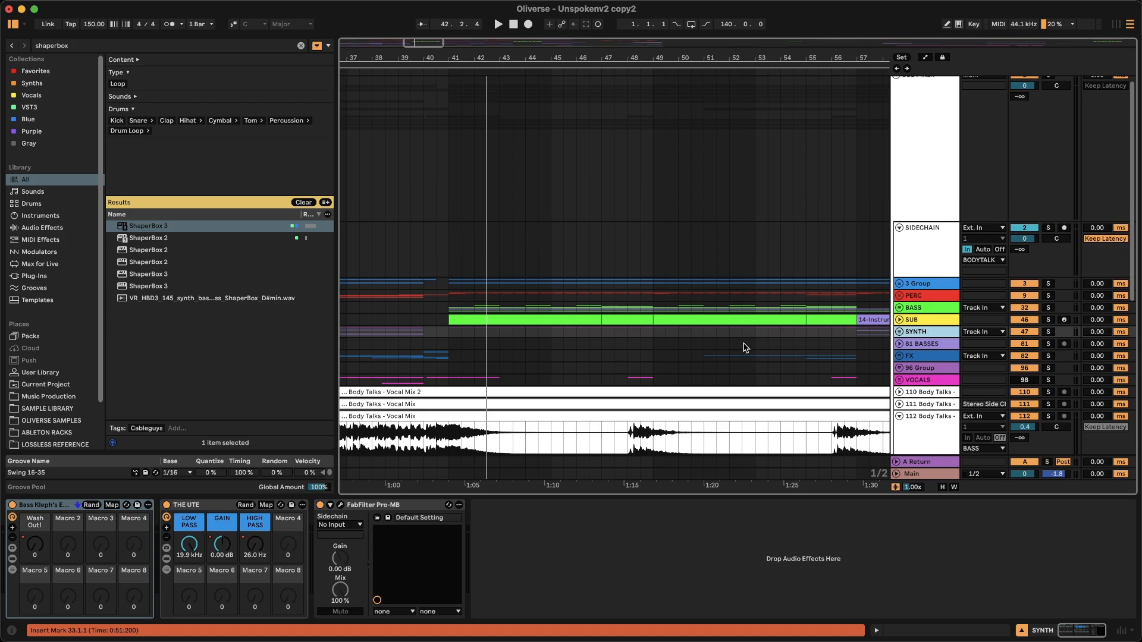
click(914, 265)
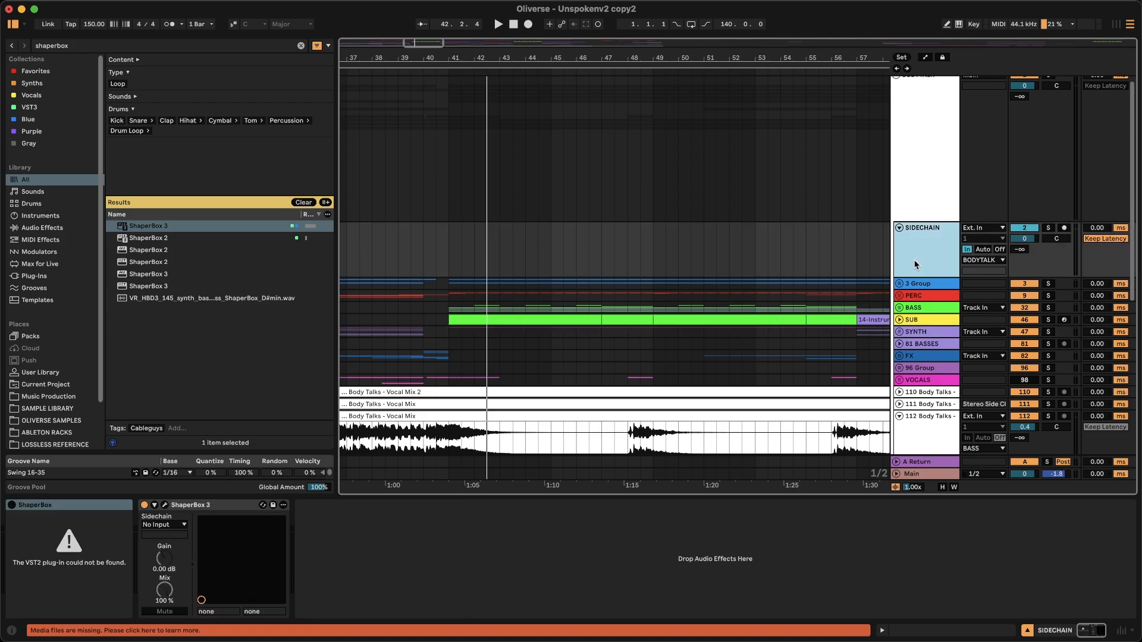
click(919, 306)
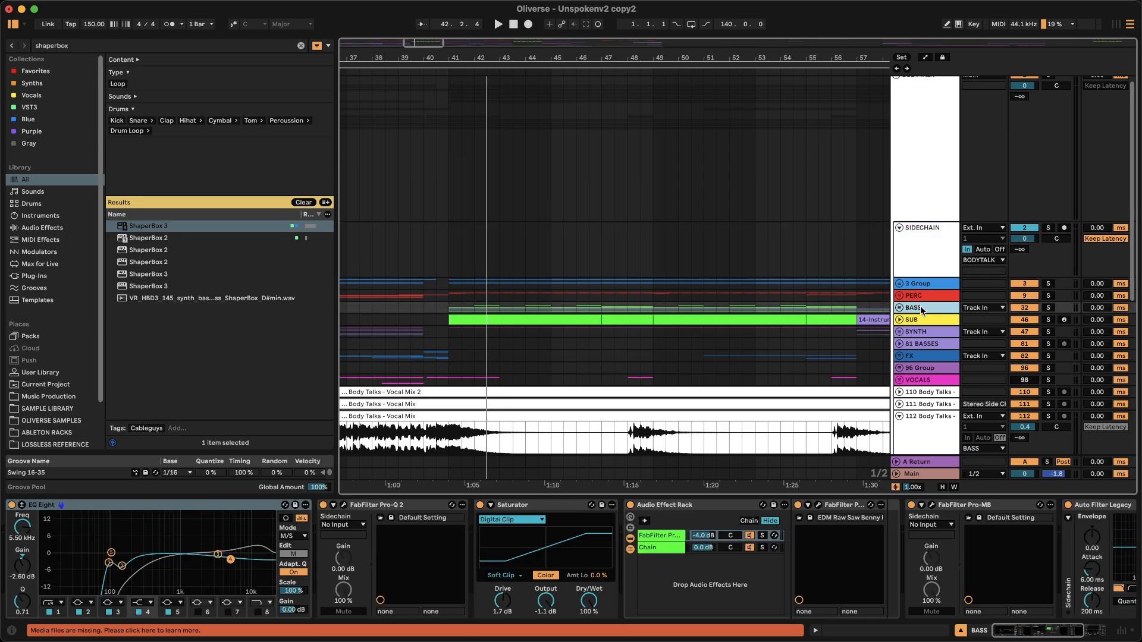
click(928, 334)
click(923, 359)
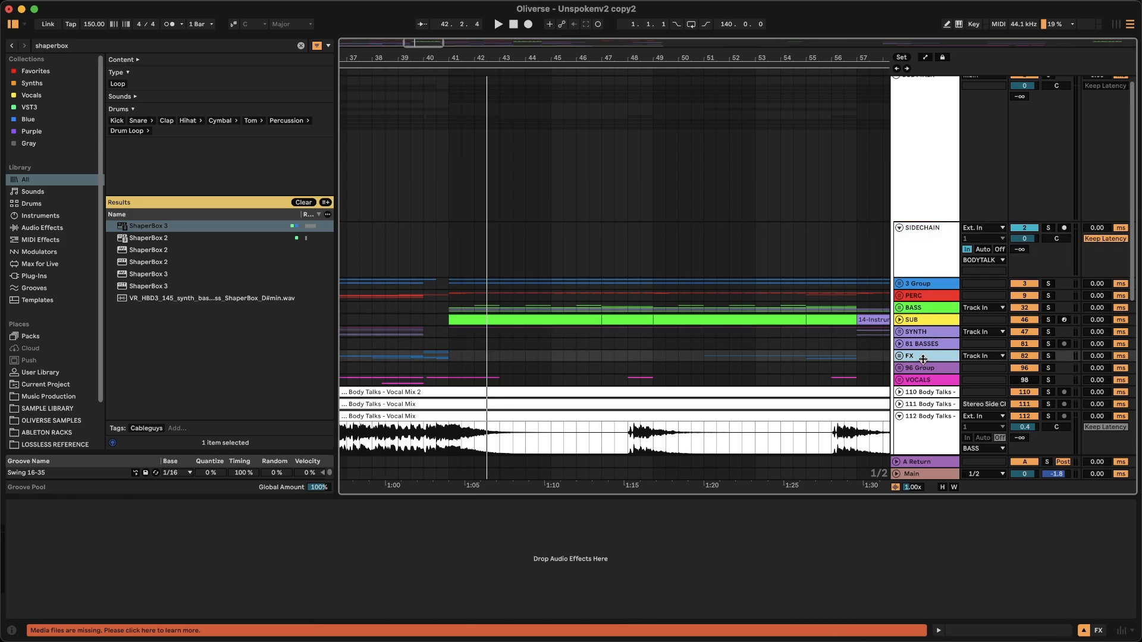
click(917, 238)
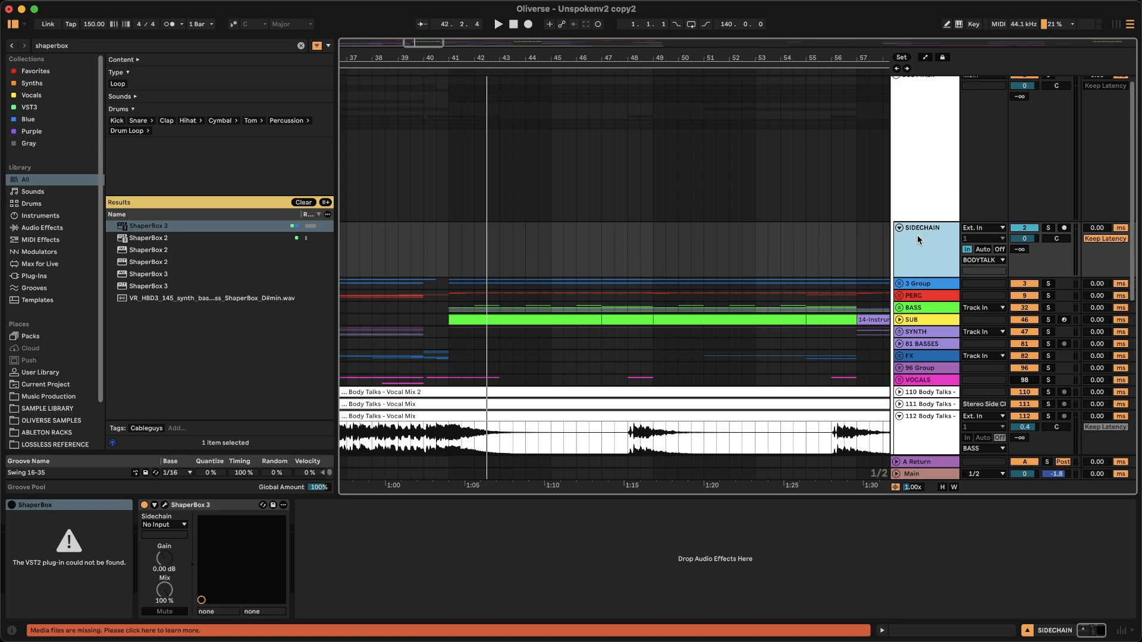
click(908, 321)
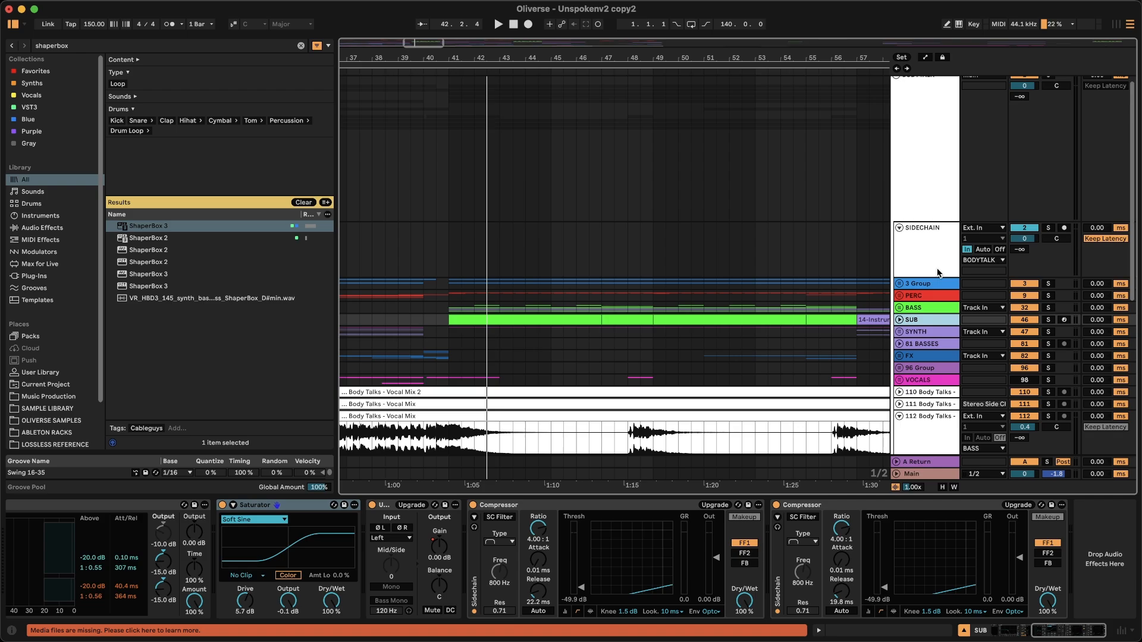
Unfold the PERC group and display the ride sampler, Compressor and EQ Eight on track 14 Drum Rack.
click(899, 296)
click(899, 296)
click(900, 296)
scroll(902, 298, down, 5)
click(926, 262)
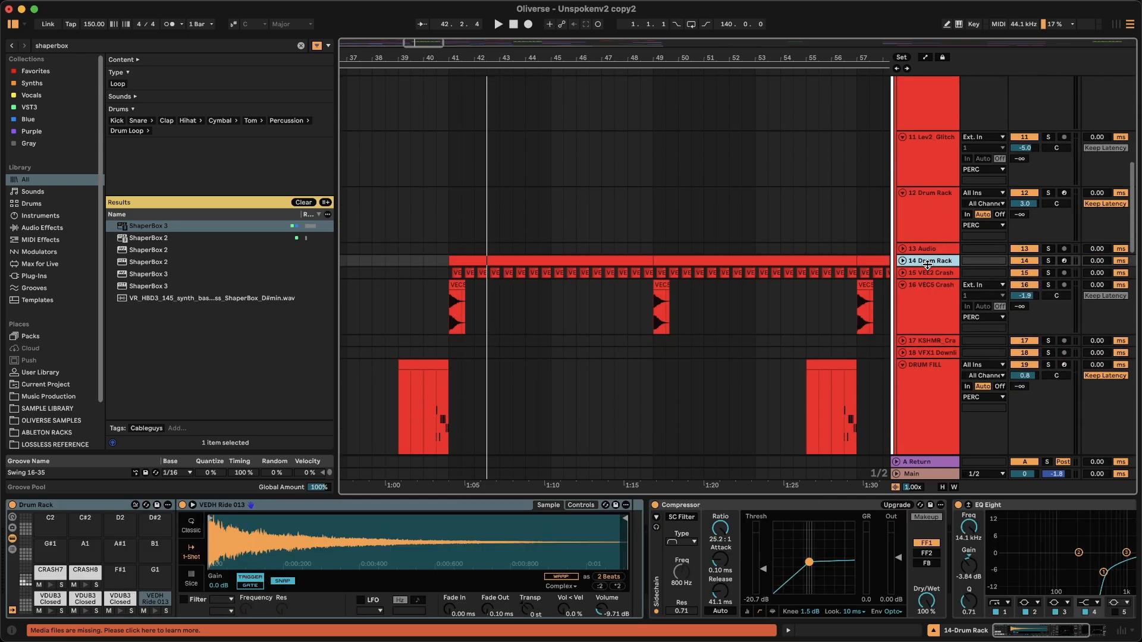
scroll(655, 324, down, 4)
scroll(614, 298, right, 3)
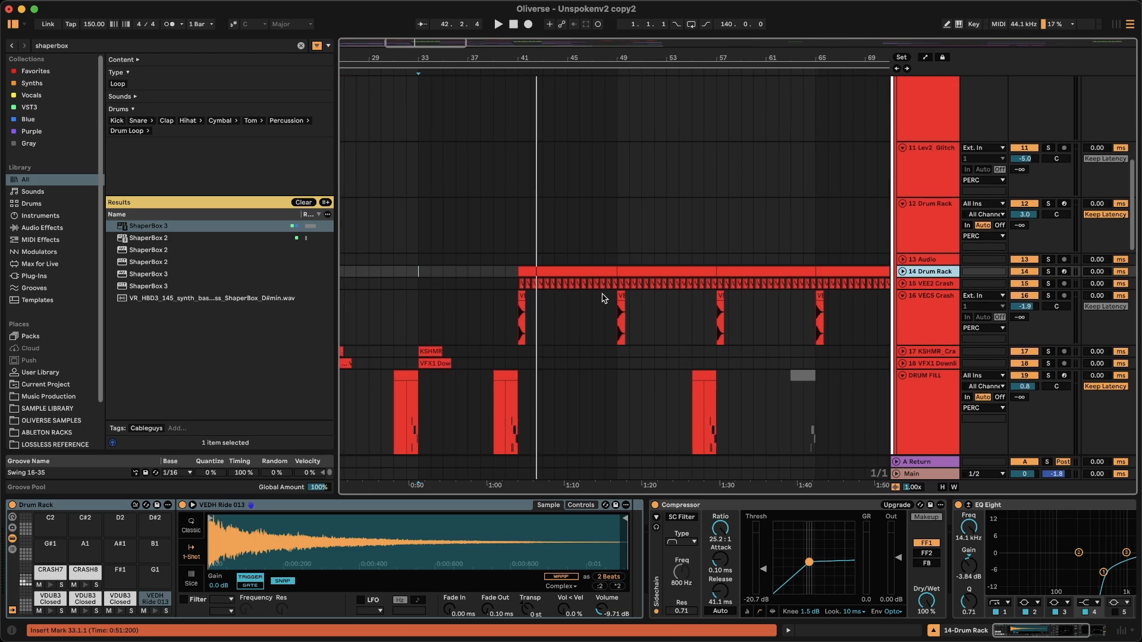
Solo the 14 Drum Rack and 15 VEE2 Crash tracks together and play them from bar 41.
click(1050, 272)
super+click(1050, 284)
key(space)
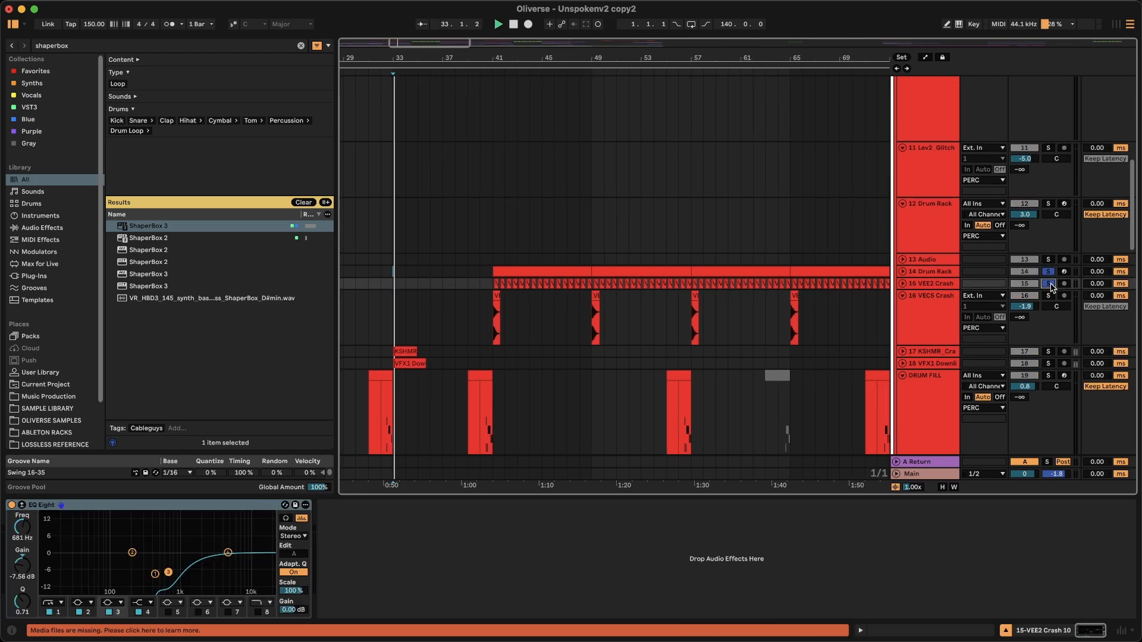
click(577, 268)
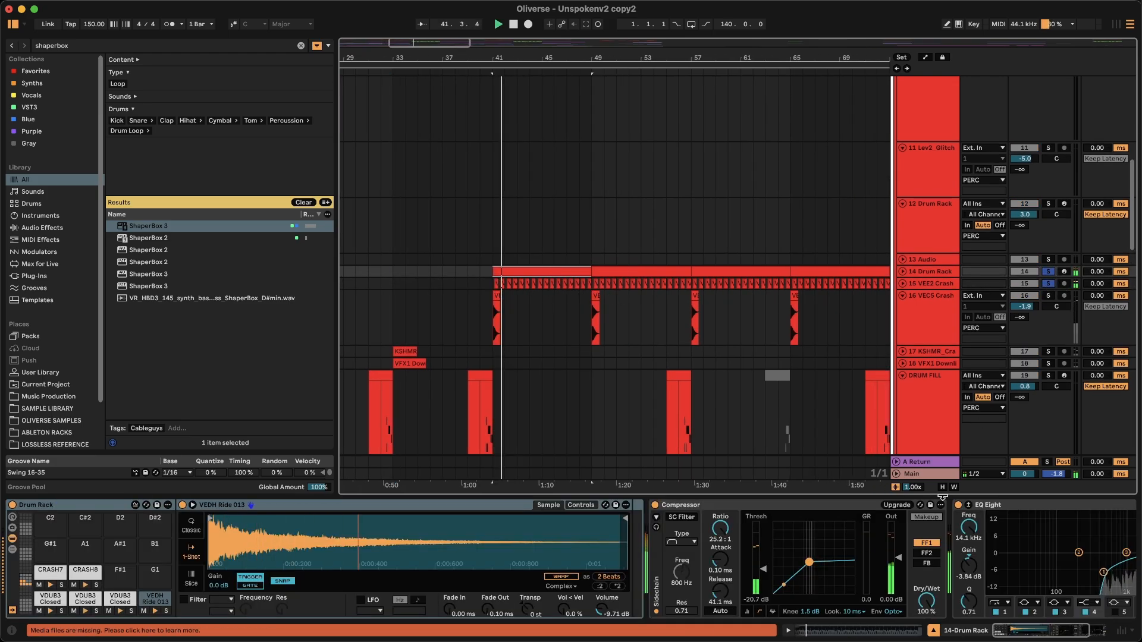
key(space)
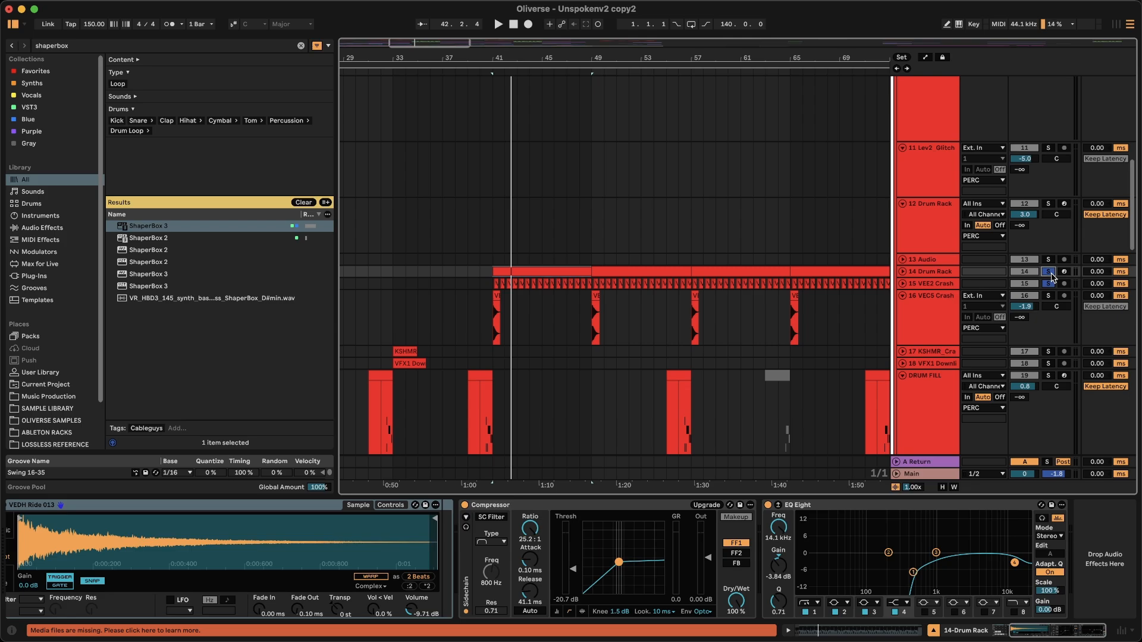
Fold the PERC group and display the BASS group's device chain.
scroll(937, 274, up, 5)
scroll(938, 275, up, 5)
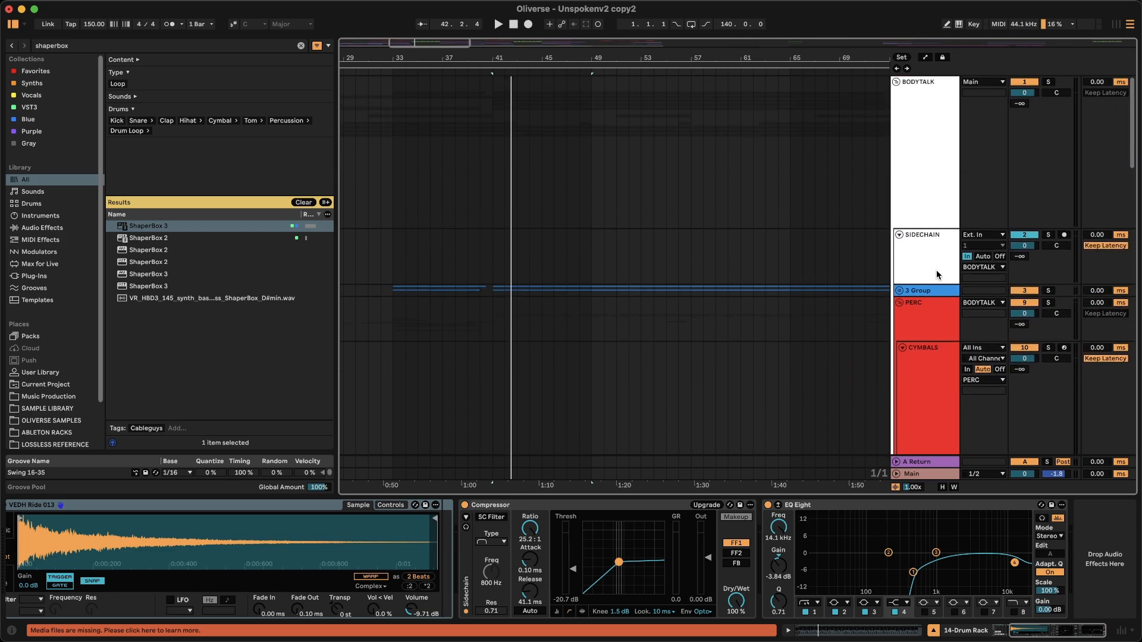
click(925, 308)
key(u)
click(925, 310)
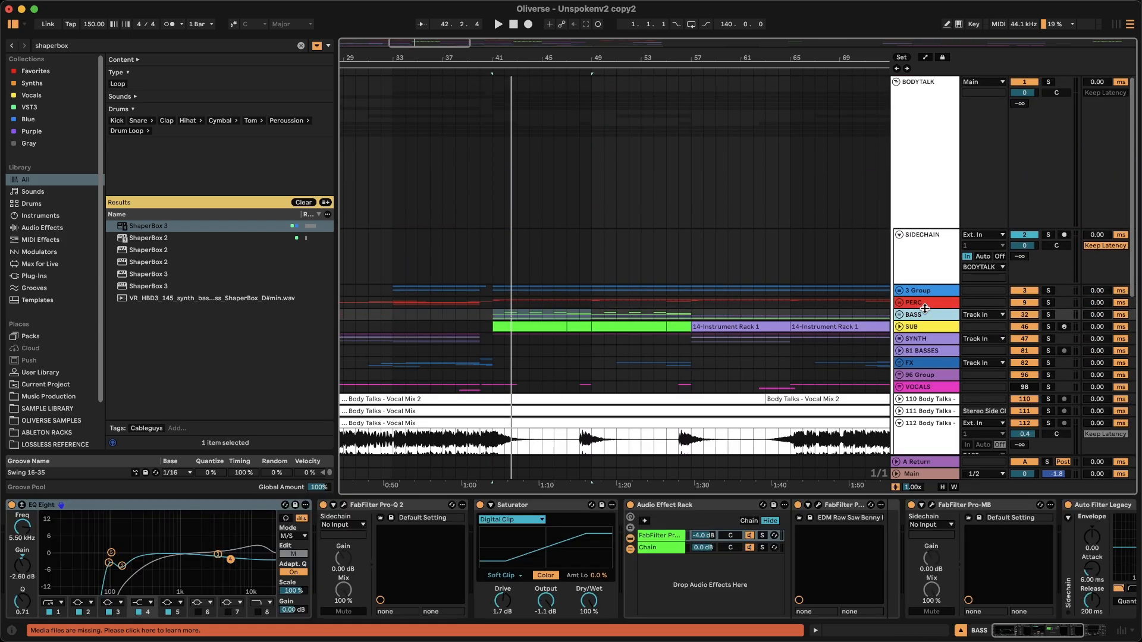